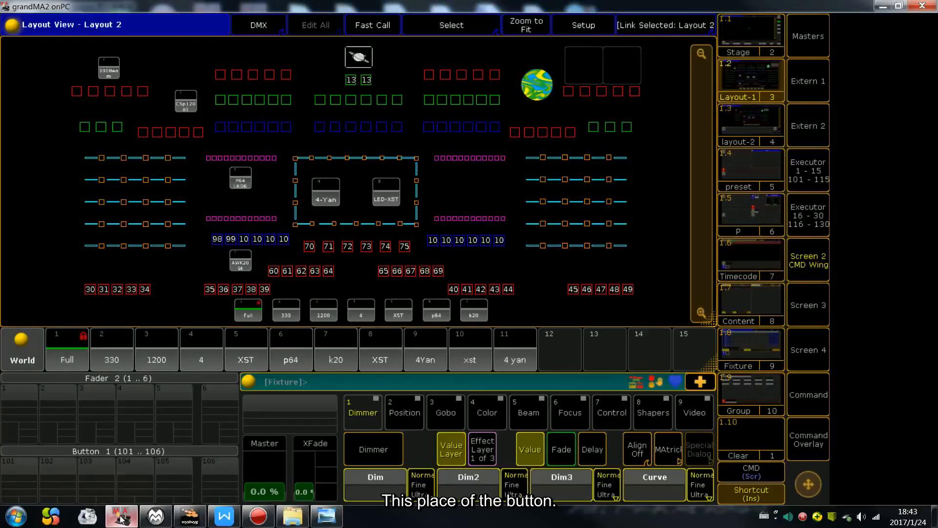
Step: Switch to grandMA2 onPC and look over the command keys in the Command Overlay before closing it
left_click(121, 515)
left_click(799, 445)
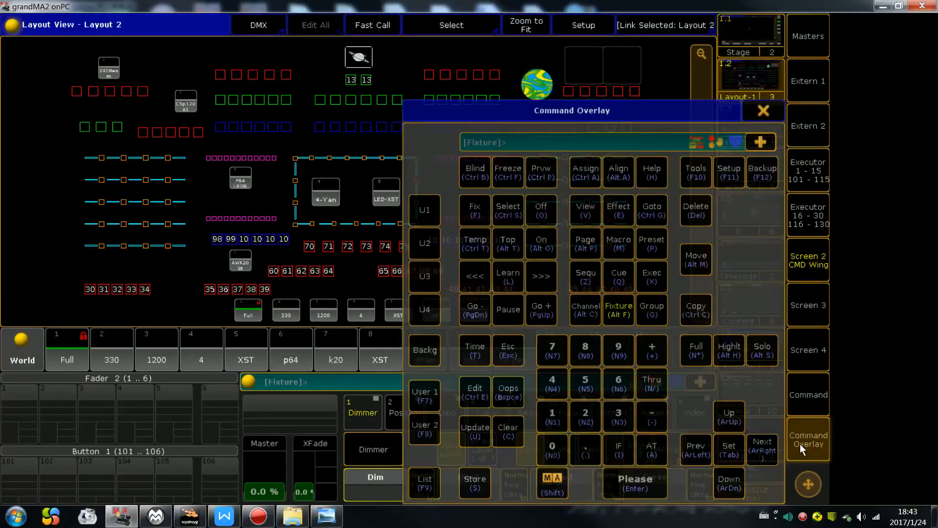
left_click(764, 112)
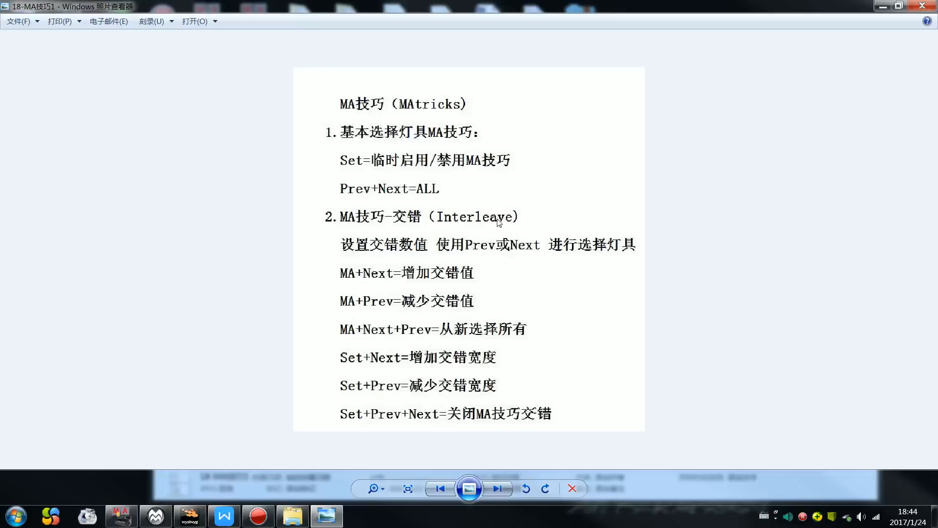
Step: Return to grandMA2 onPC, view the full Command screen and go back to Screen 2
left_click(121, 516)
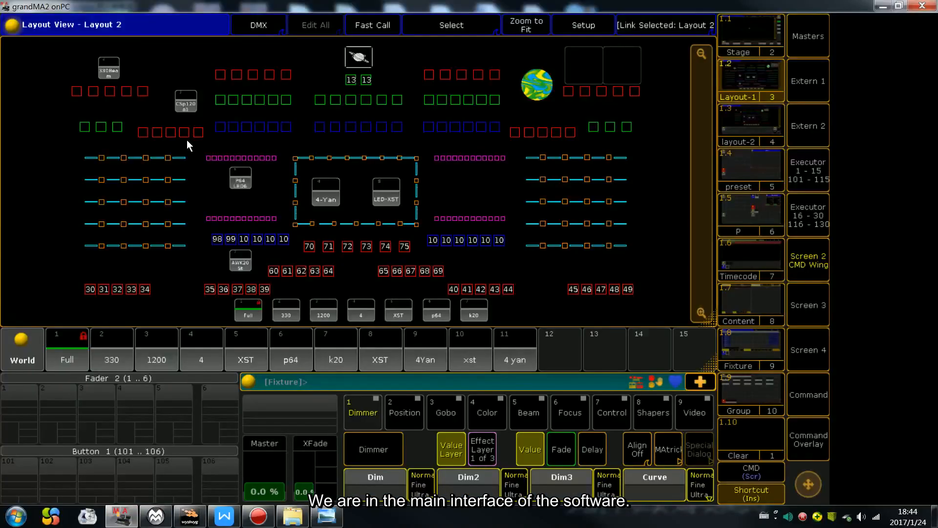
left_click(794, 401)
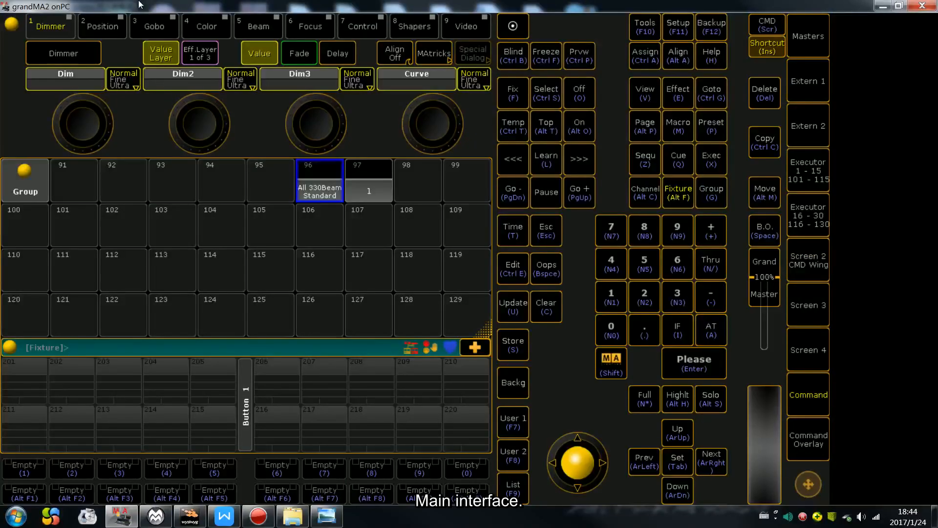
left_click(806, 260)
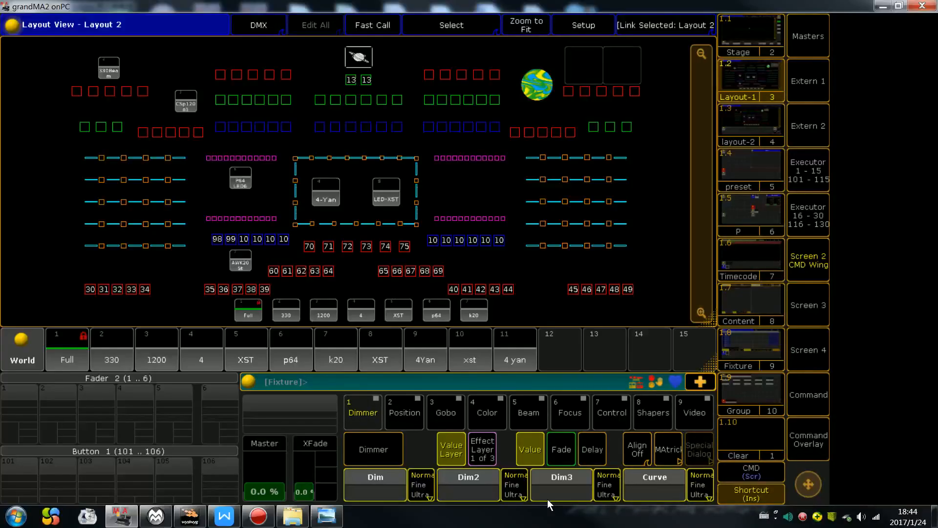
Step: Open the MAtricks controls and consult the notes on changing the interleave value
left_click(669, 453)
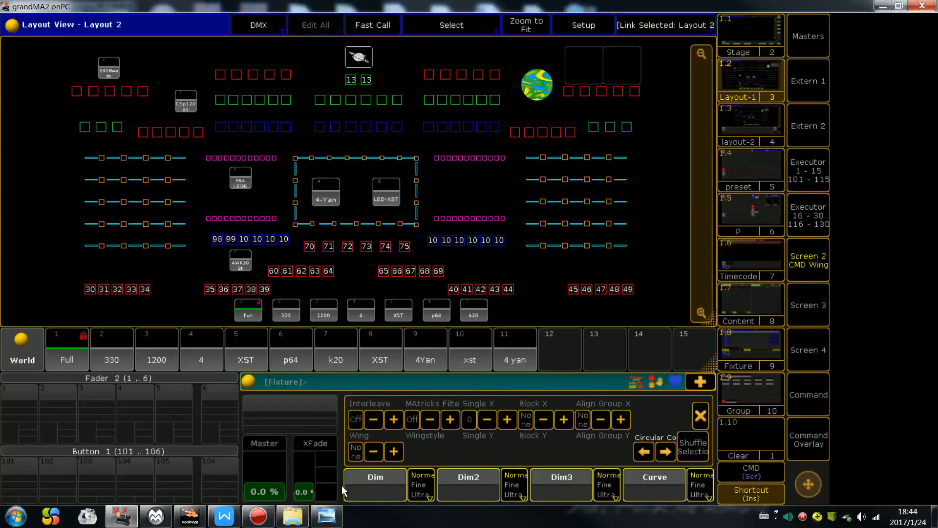
left_click(337, 458)
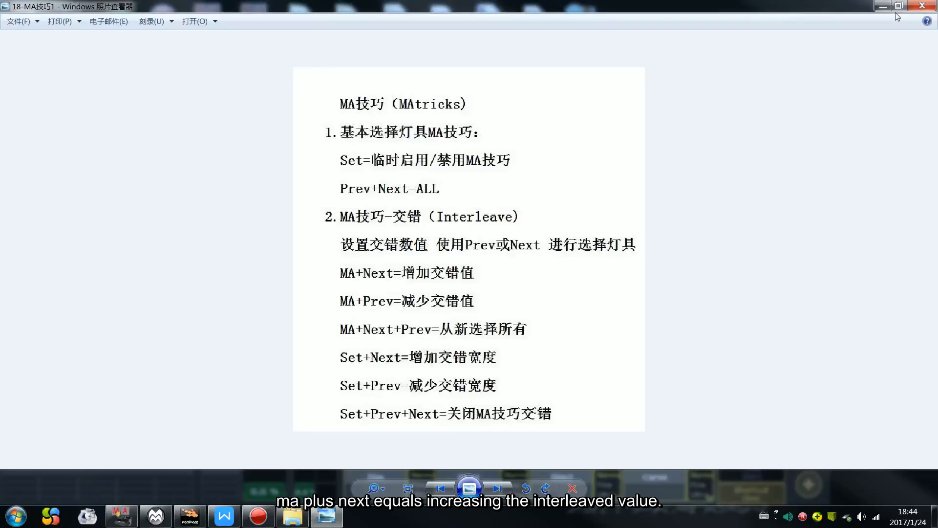
left_click(883, 6)
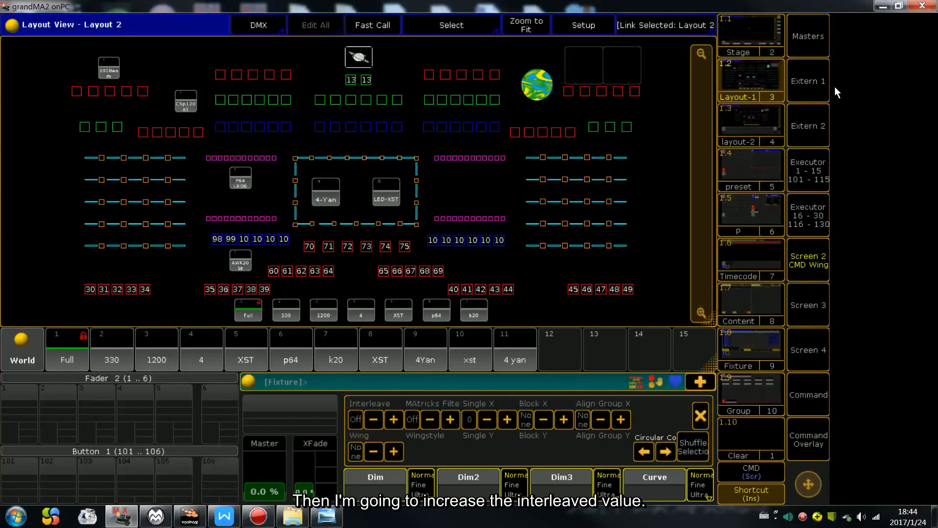
Step: Try raising and lowering the MAtricks Interleave value, return it to Off and close the MAtricks controls
left_click(400, 419)
left_click(400, 419)
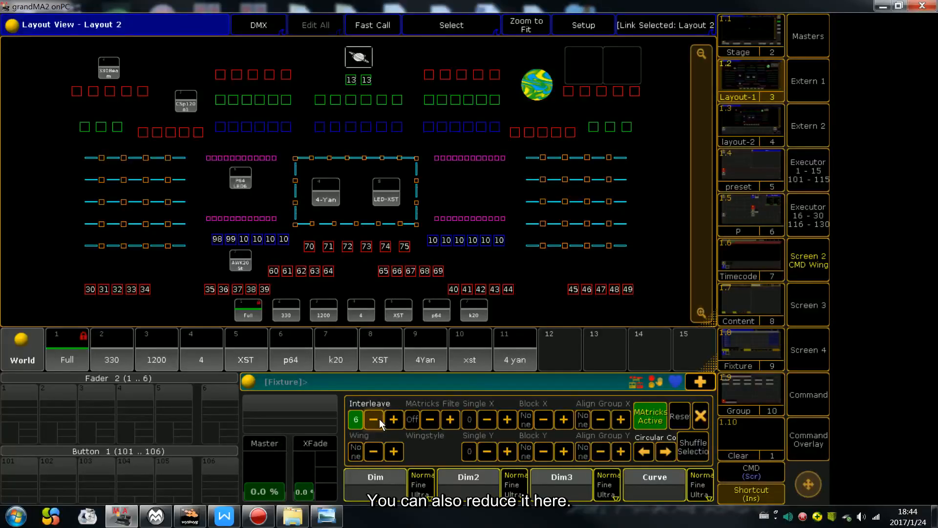
left_click(379, 418)
left_click(394, 418)
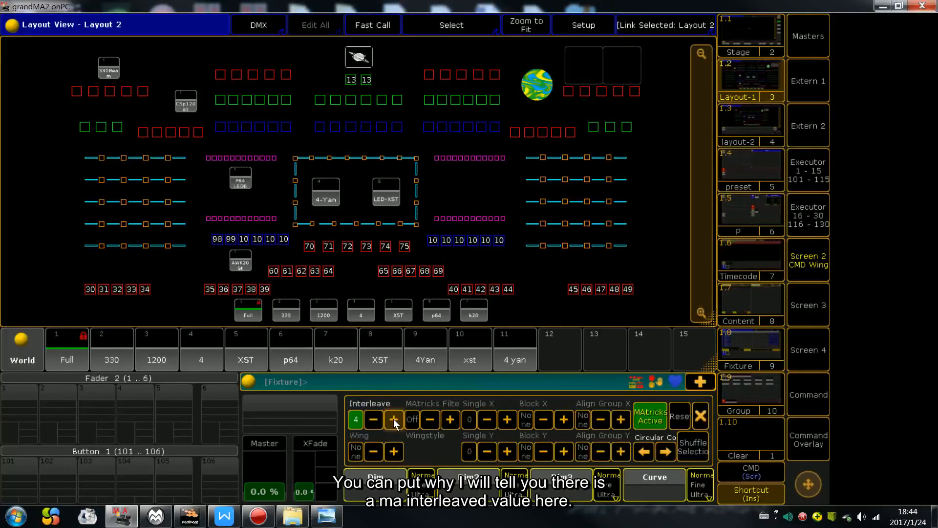
left_click(377, 415)
left_click(695, 414)
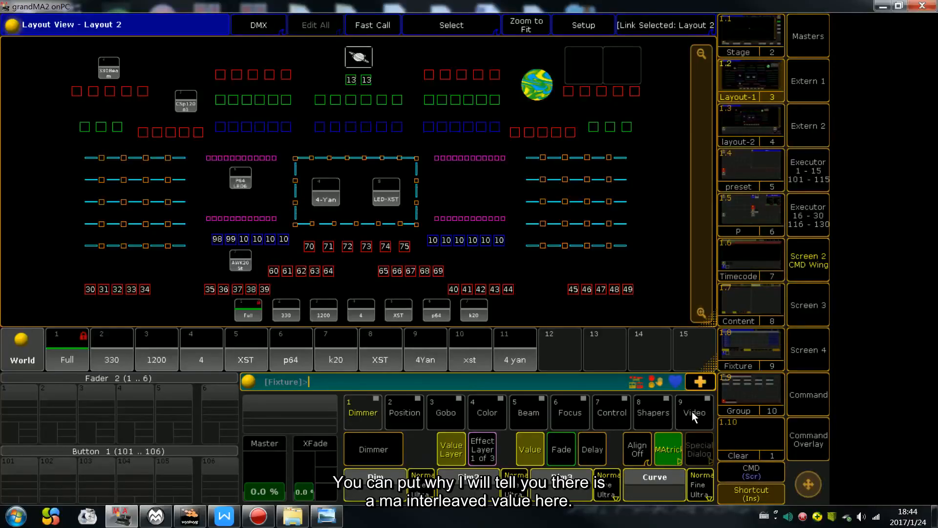
Step: Check the notes, reopen the MAtricks controls and cycle the MAtricks Filter through its options back to Off
left_click(327, 515)
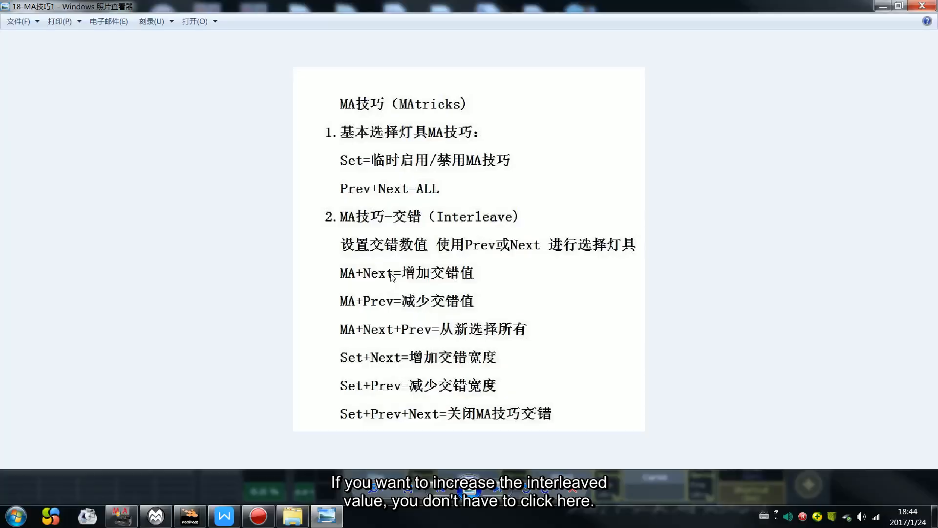
left_click(883, 5)
left_click(659, 443)
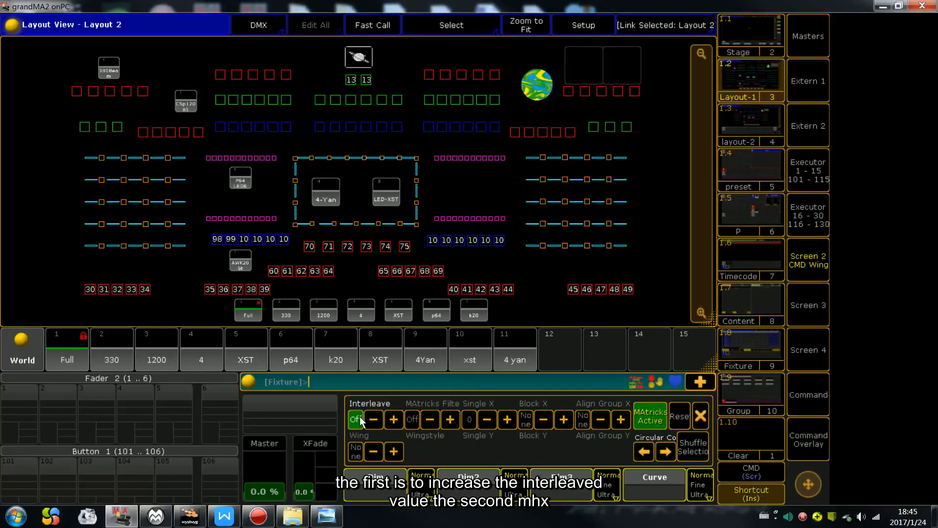
left_click(445, 418)
left_click(436, 419)
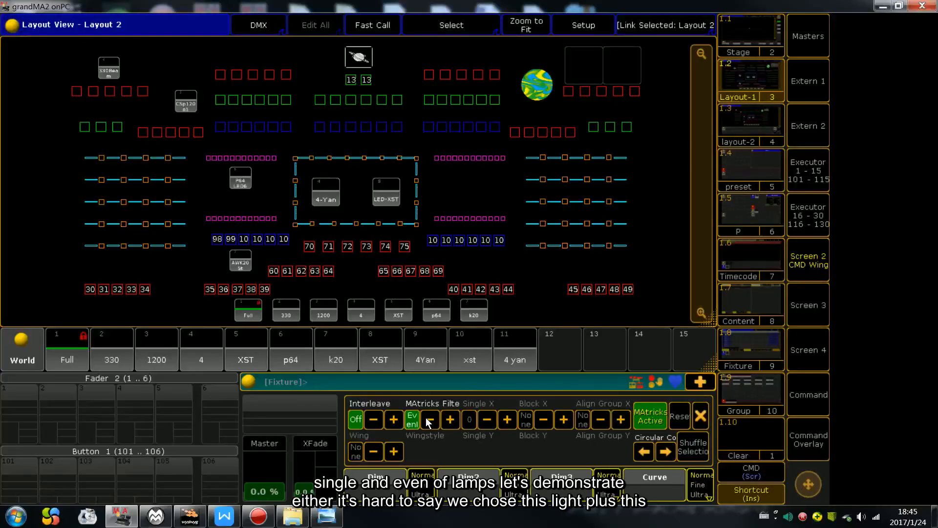
left_click(428, 419)
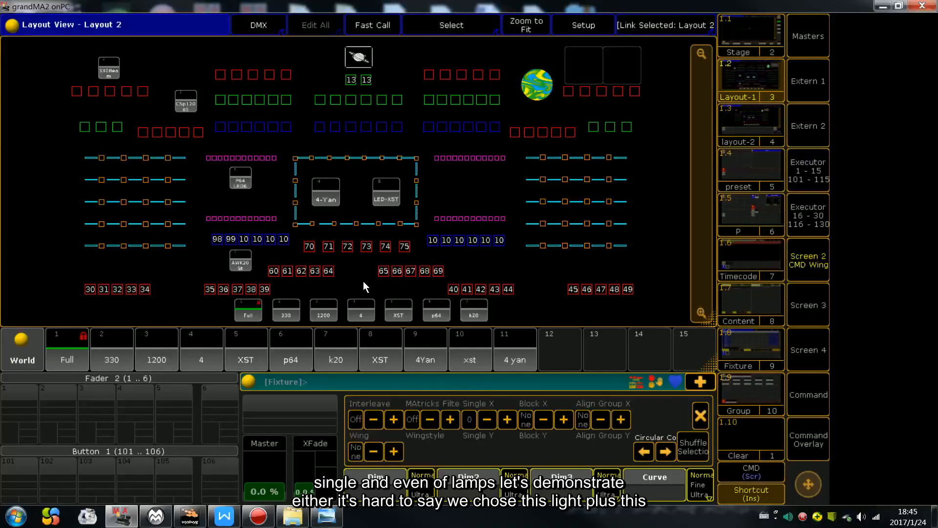
Step: Select both fixture groups in the upper row of Layout 2 and filter them with OddID
left_click_drag(200, 63, 508, 82)
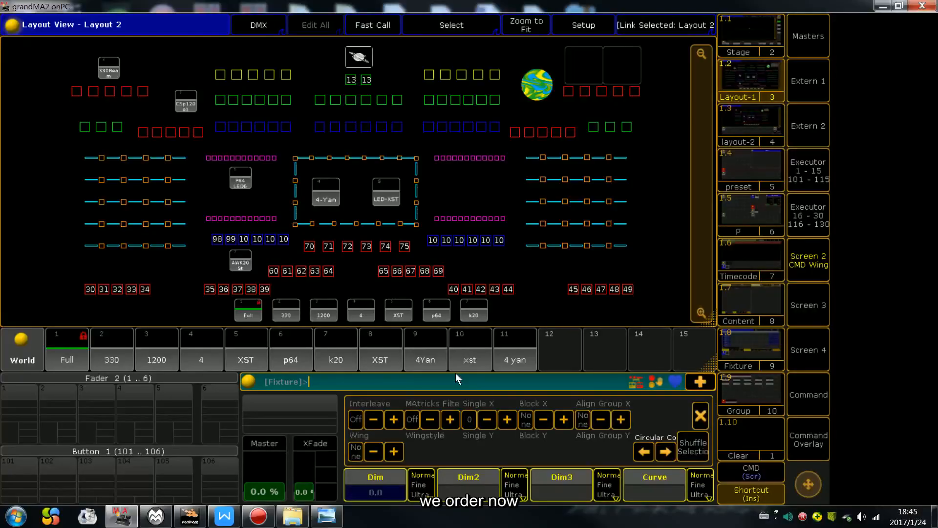
left_click(453, 418)
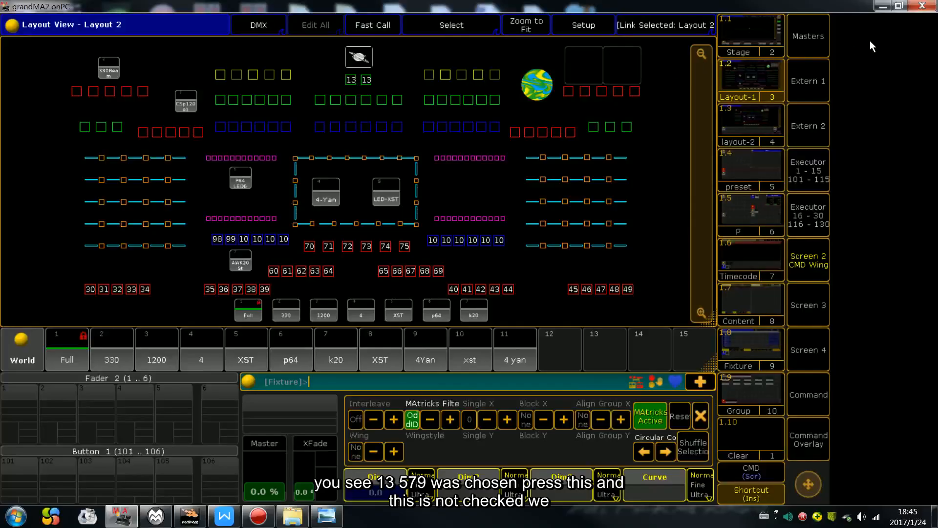
Step: Arrange the grandMA2 onPC window beside wysiwyg and set the odd fixtures' Dim to 100 to compare the beams
left_click(901, 5)
left_click(167, 137)
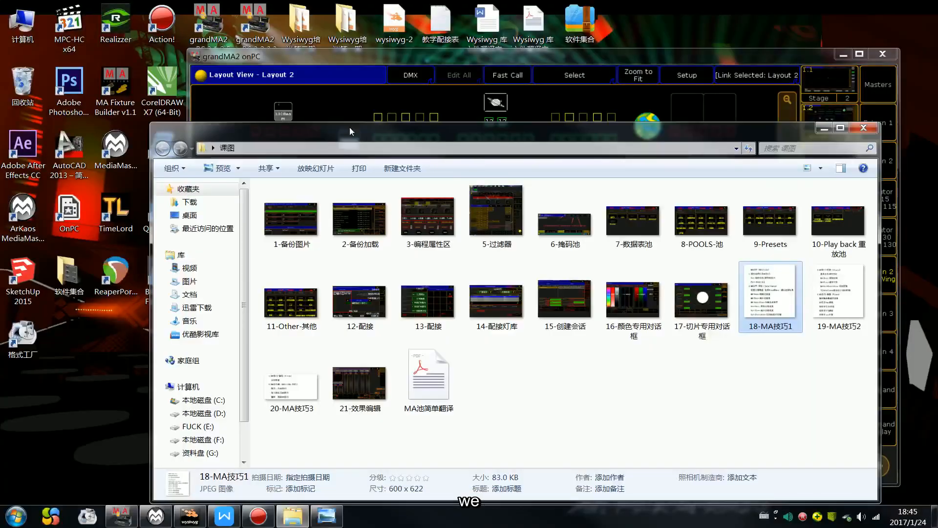
left_click(824, 127)
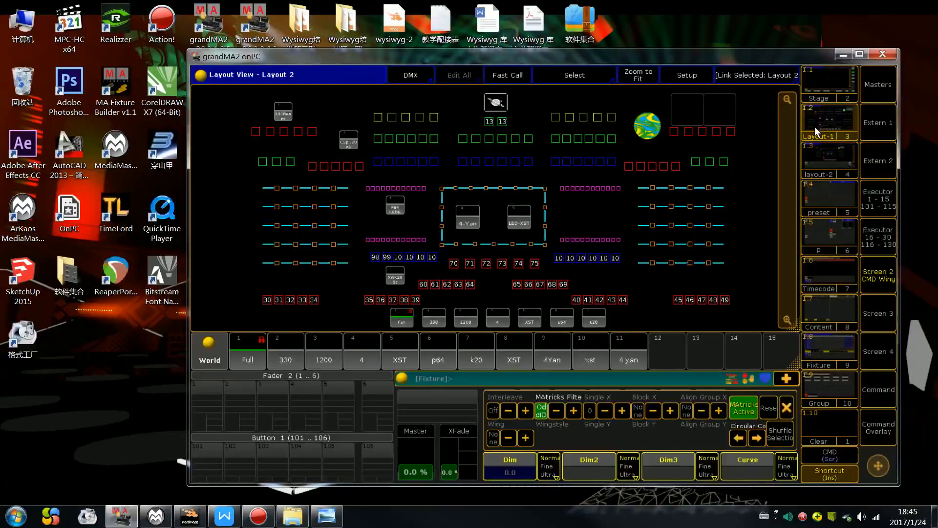
left_click(190, 515)
left_click(588, 55)
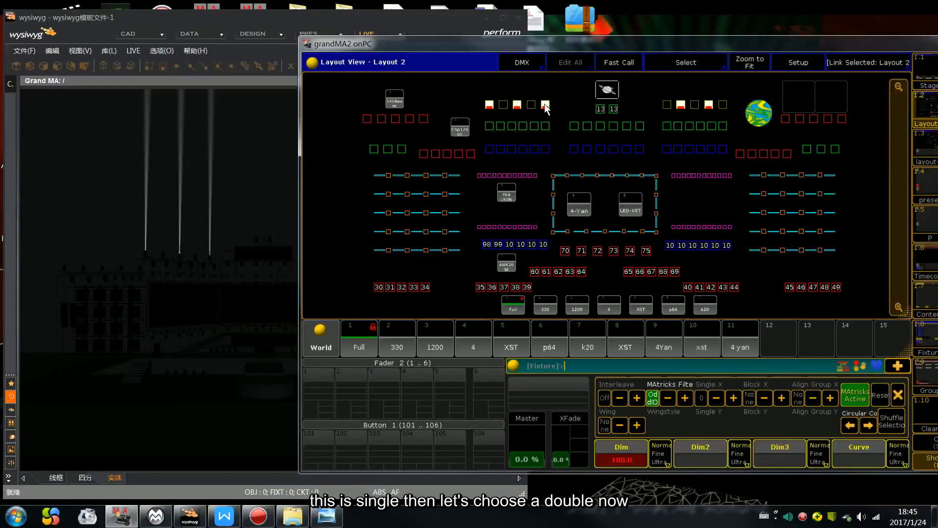
left_click_drag(430, 45, 245, 281)
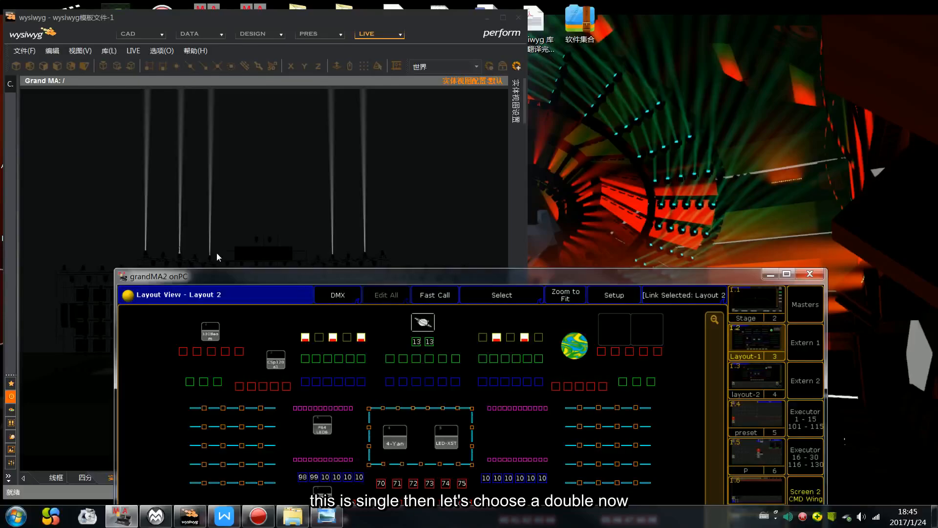
left_click_drag(396, 275, 568, 37)
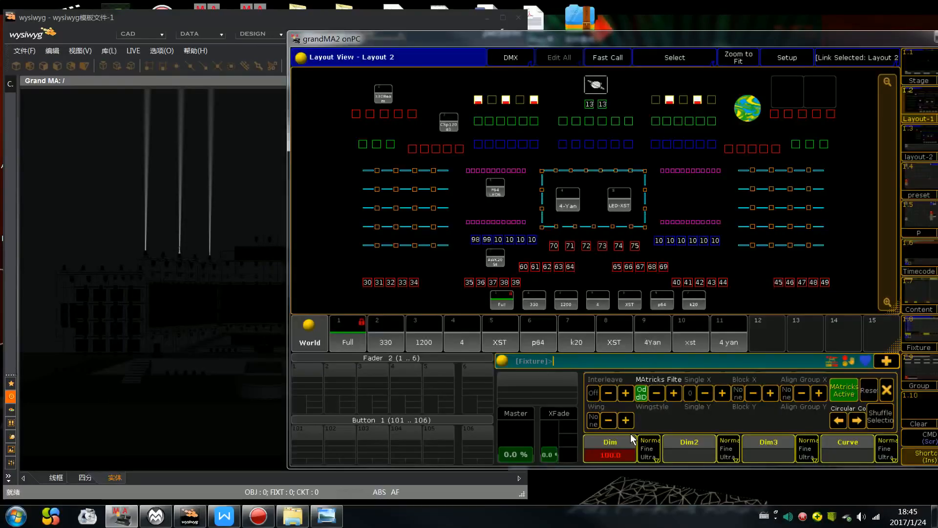
Step: Change the MAtricks Filter to EvenID, bring the even fixtures to 100 and check their beams in wysiwyg
left_click(673, 393)
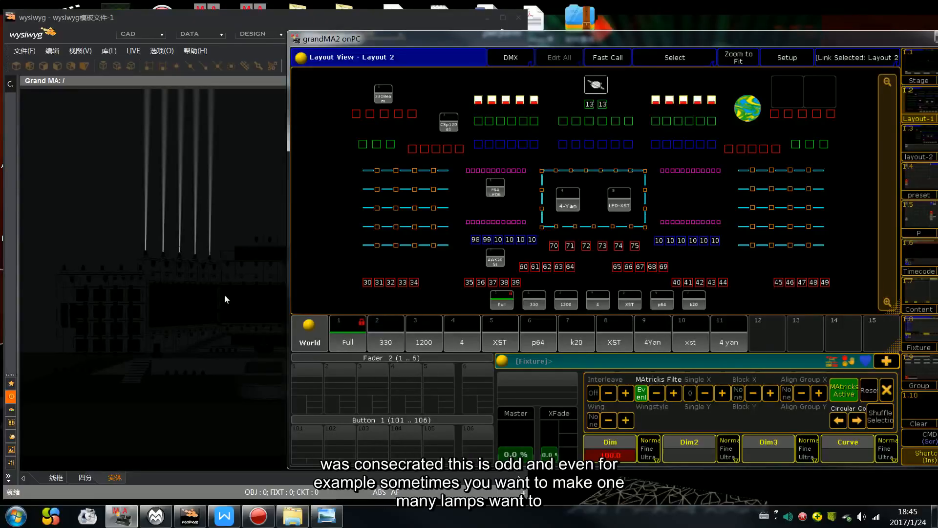
left_click(166, 307)
left_click(660, 319)
Step: Maximize grandMA2 onPC and clear the programmer of the fixture selection, dimmer values and MAtricks filter
double_click(641, 39)
left_click(734, 50)
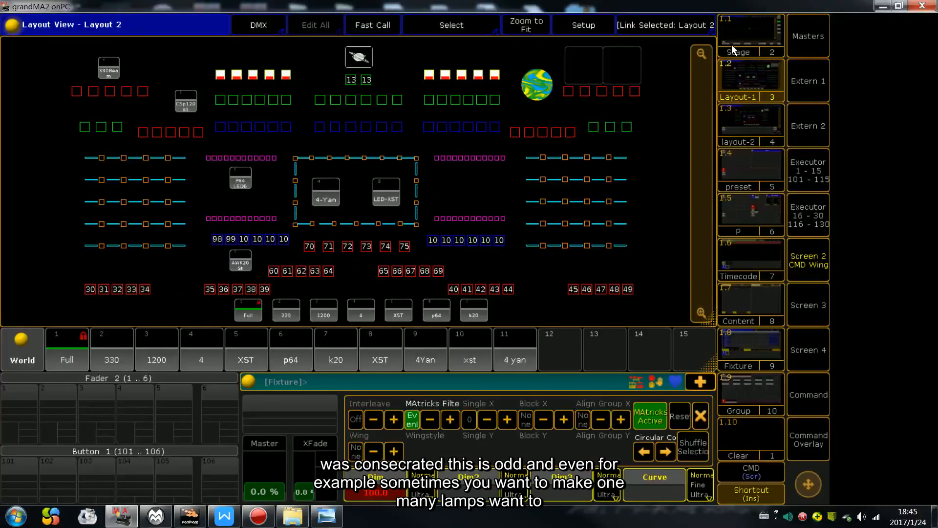
key("c")
key("c")
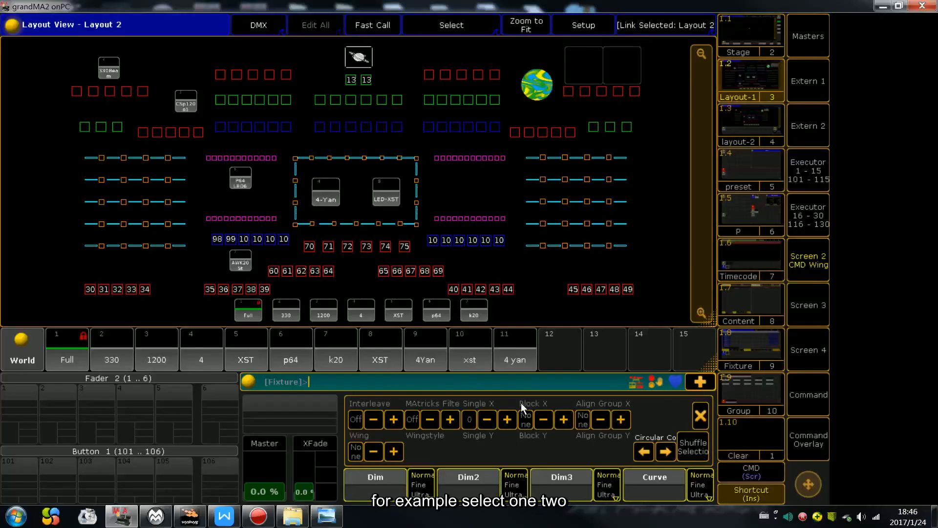
Step: Select both upper-row fixture groups and step the MAtricks Single X value through the individual fixtures, stopping at 5
left_click_drag(215, 75, 296, 79)
left_click_drag(414, 61, 518, 84)
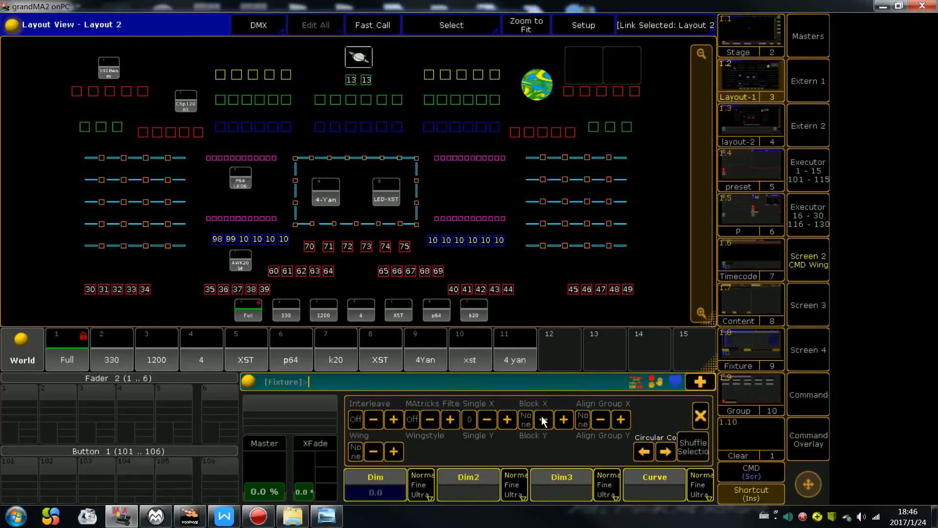
left_click(509, 419)
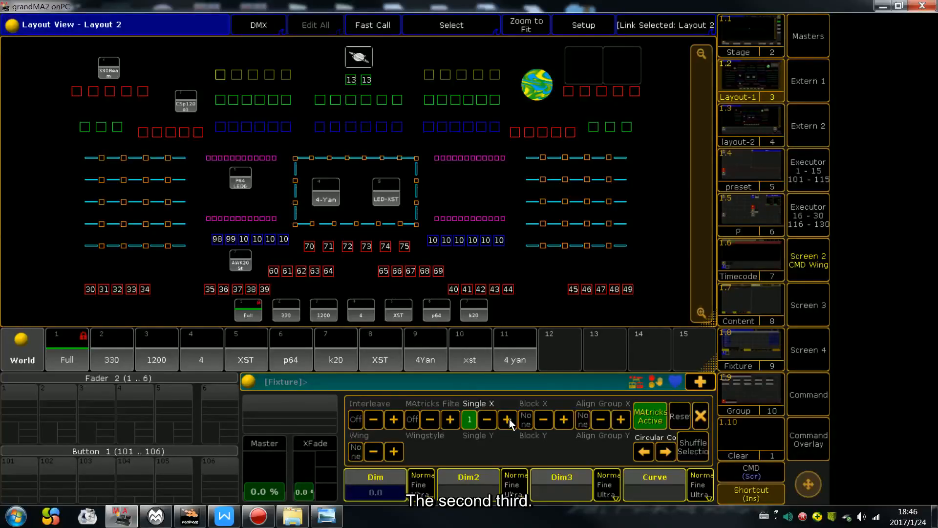
left_click(510, 420)
left_click(511, 421)
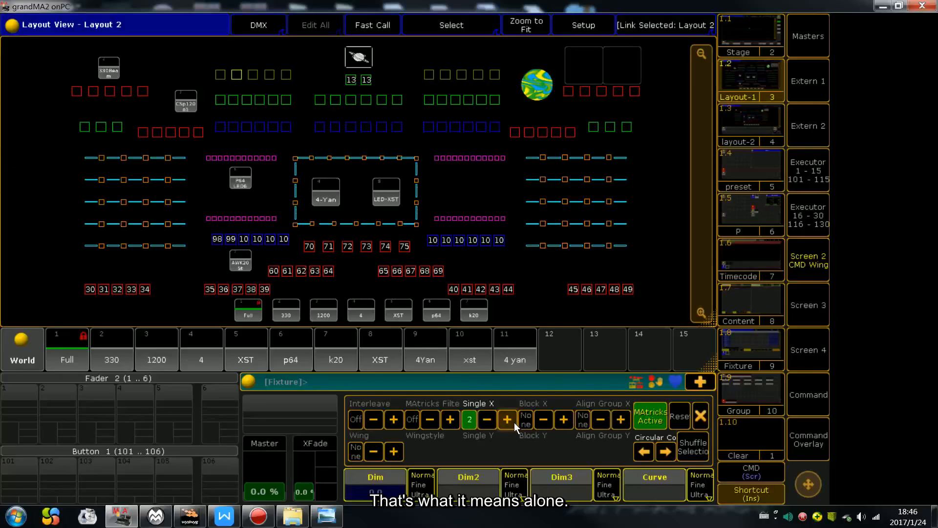
left_click(508, 420)
left_click(509, 420)
left_click(509, 419)
left_click(509, 420)
left_click(508, 419)
left_click(508, 420)
left_click(509, 419)
left_click(508, 420)
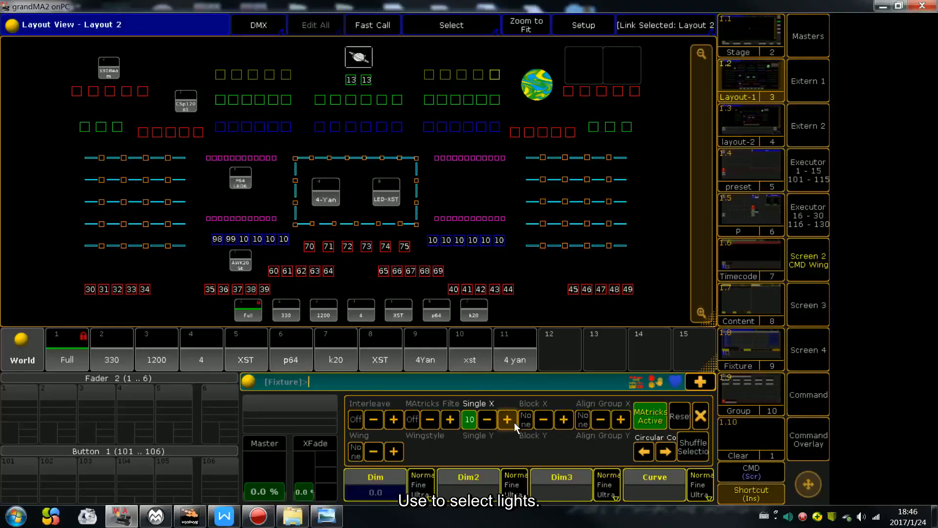
left_click(515, 422)
left_click(514, 422)
left_click(515, 422)
left_click(514, 422)
left_click(514, 422)
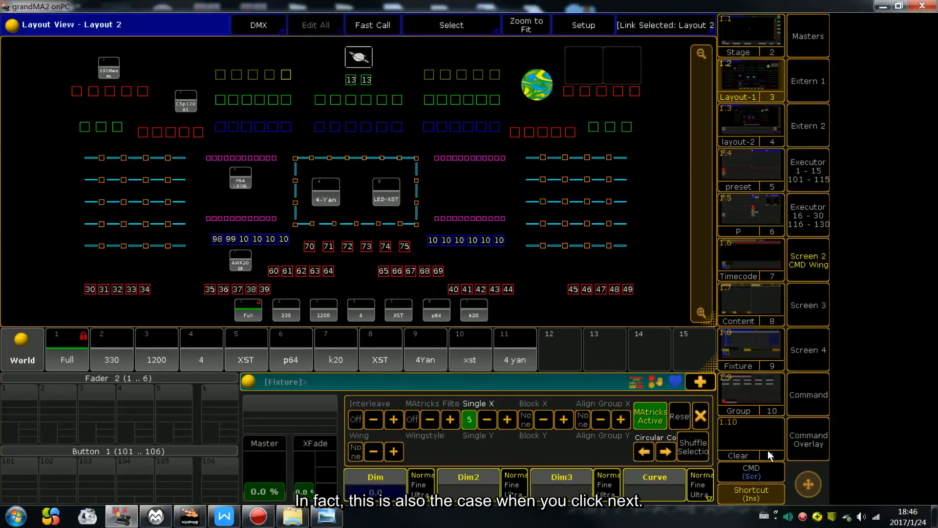
Step: Open the Command Overlay, move it clear of the Single X value and use Next to step the selection to fixture 7
left_click(799, 453)
left_click_drag(553, 117, 186, 113)
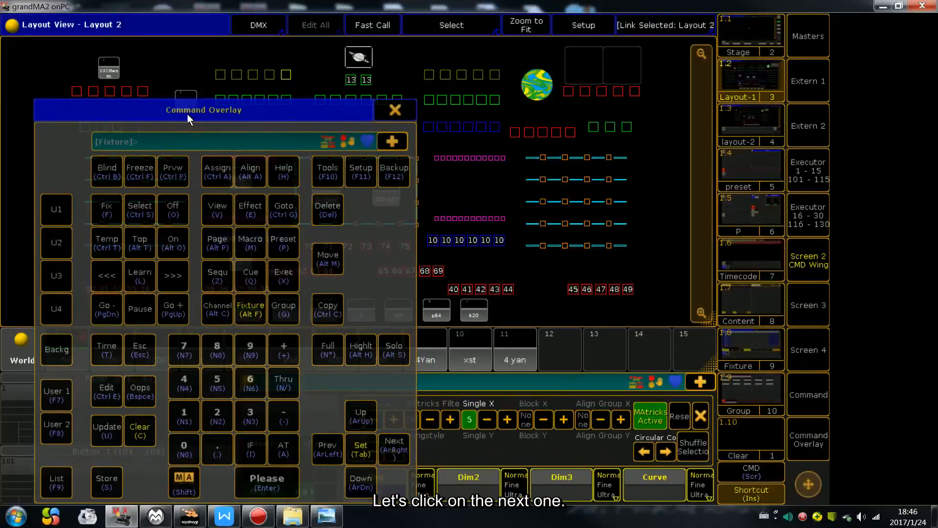
left_click(391, 446)
left_click(391, 446)
left_click(391, 447)
left_click(392, 446)
left_click(391, 446)
left_click(390, 449)
left_click(386, 446)
left_click(386, 446)
left_click(386, 446)
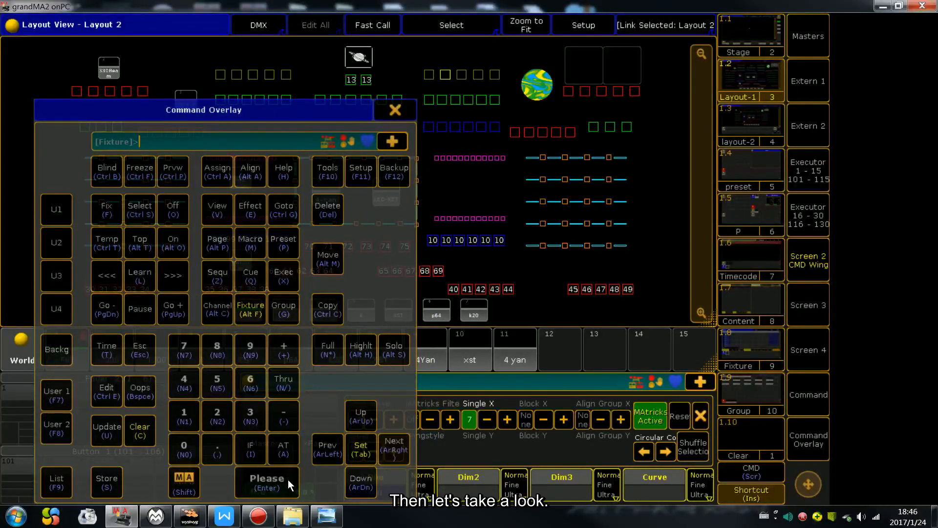
Step: Consult the MAtricks notes, viewing the Blocks and Wings page and returning to 18-MA技巧1
left_click(327, 517)
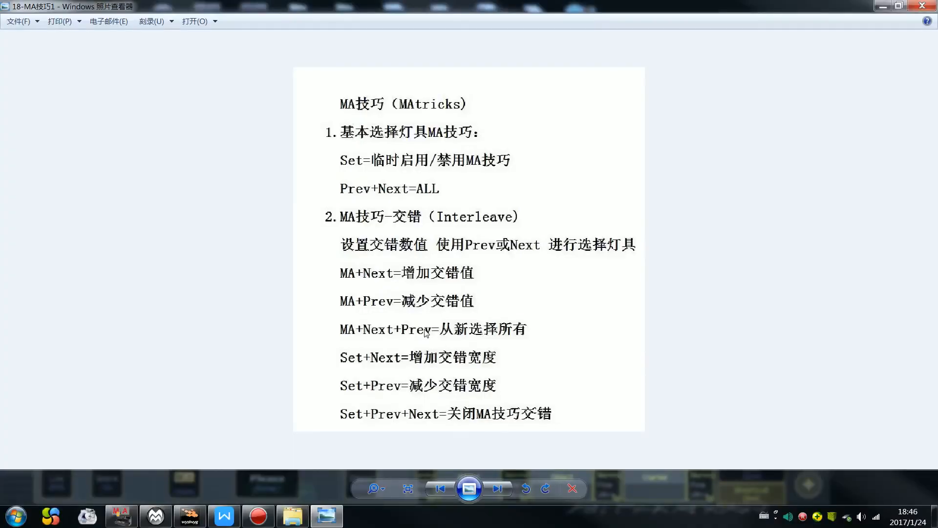
left_click(497, 488)
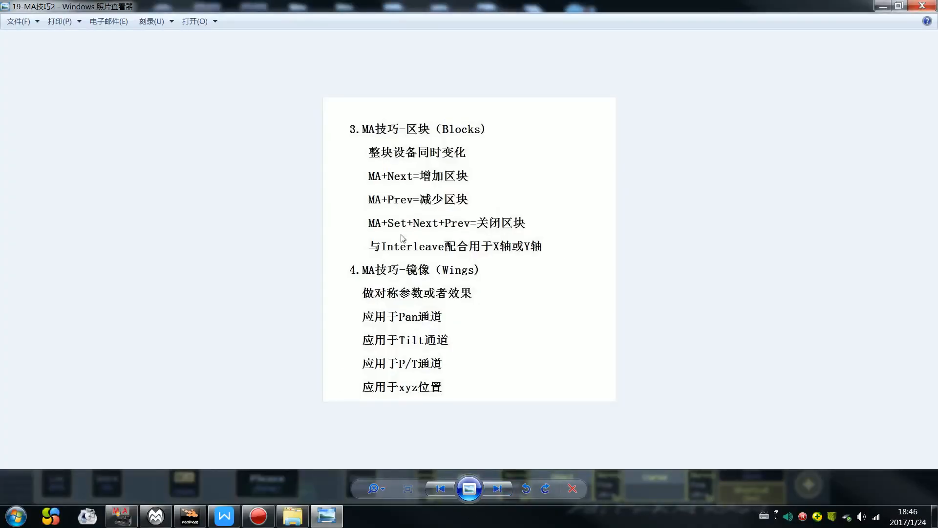
left_click(442, 489)
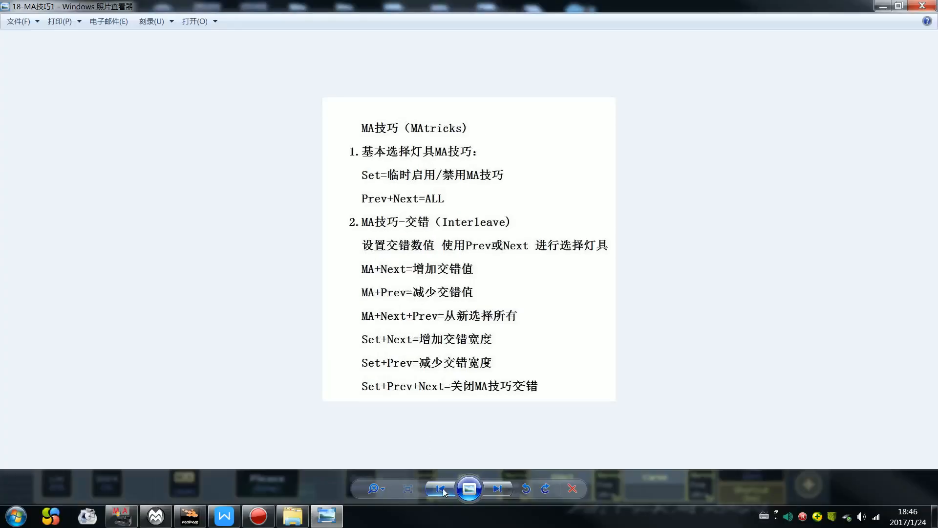
Step: Look through the MAtricks notes from Blocks and Wings to the effect editing page, and return to enlarge 18-MA技巧1
left_click(498, 489)
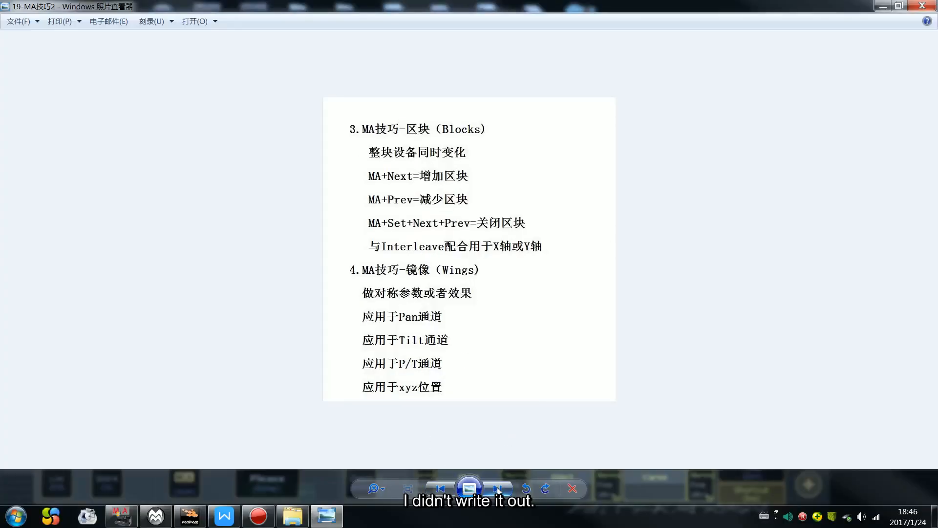
left_click(497, 489)
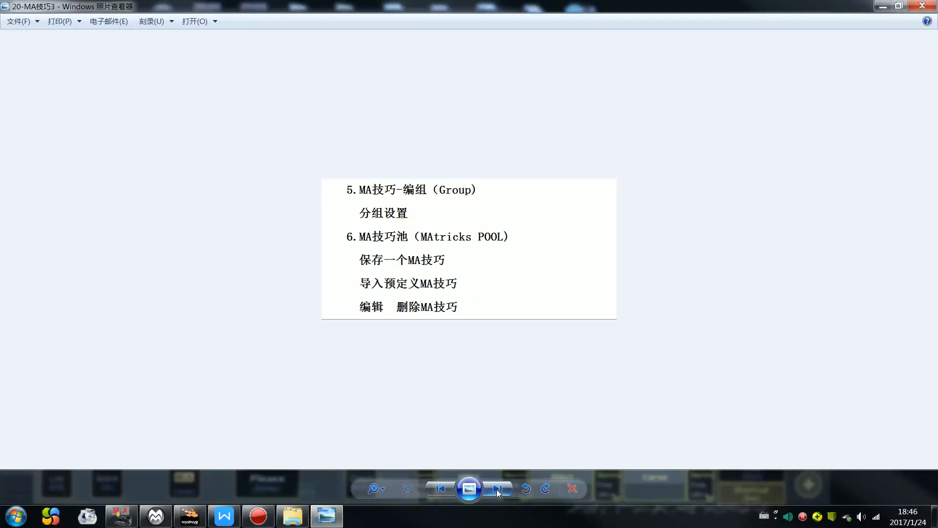
left_click(445, 492)
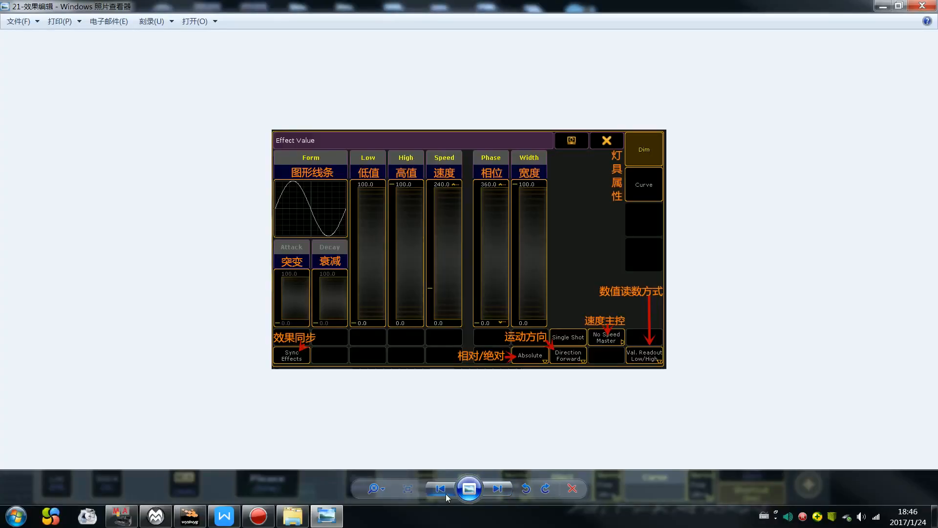
left_click(446, 494)
left_click(444, 492)
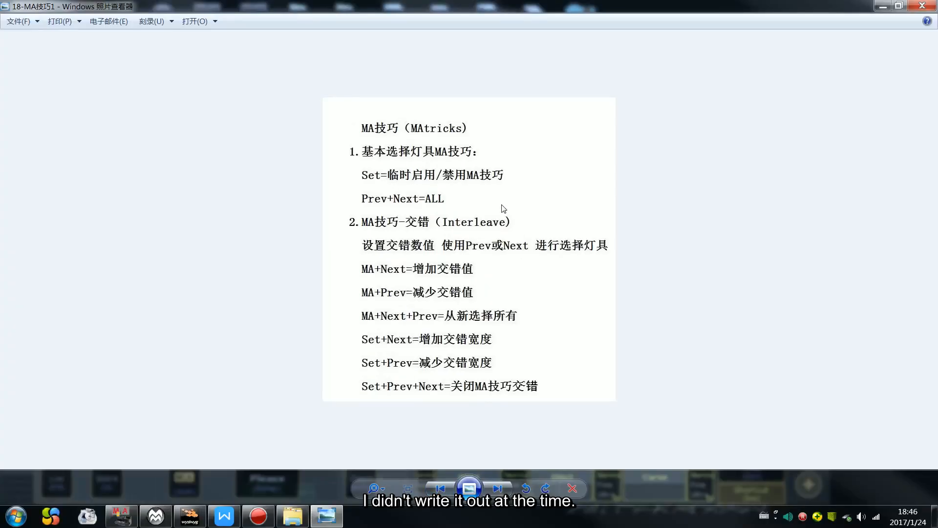
scroll(498, 277, "up", 1)
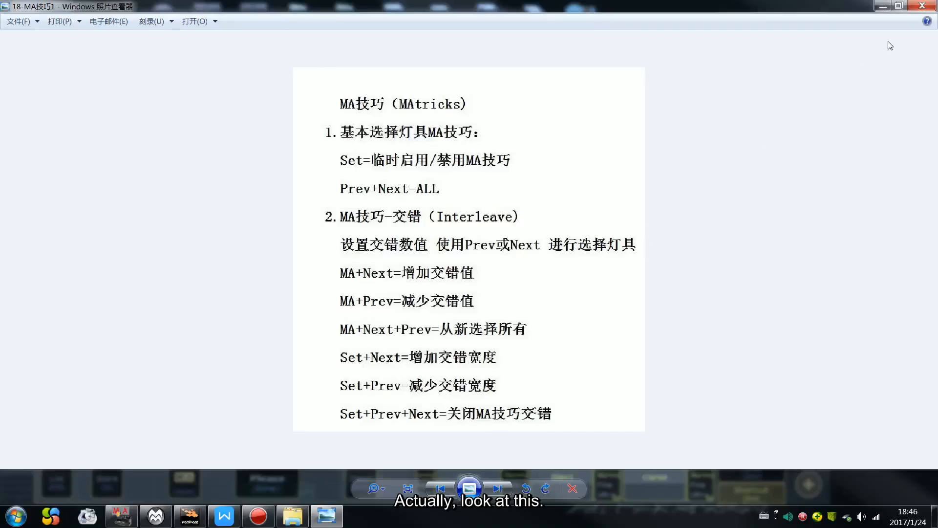
left_click(883, 7)
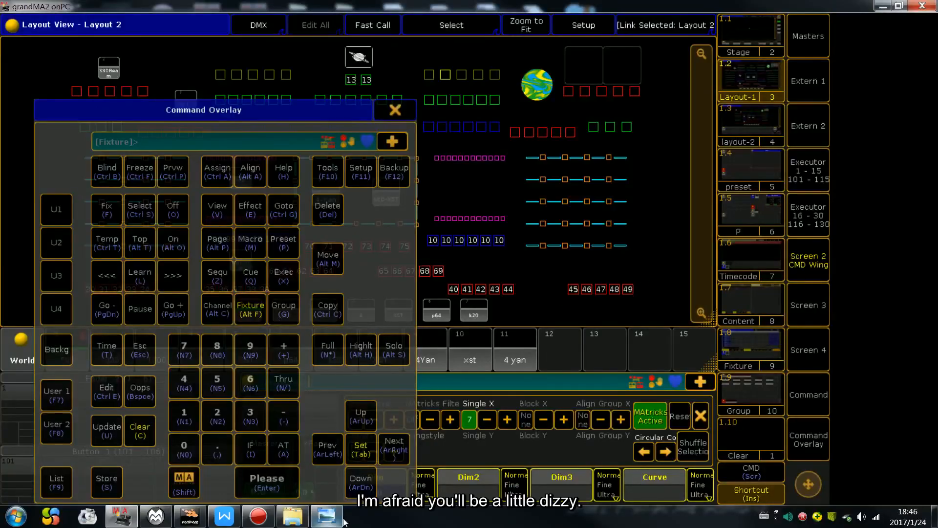
Step: Reopen the notes, page through 19-MA技巧2, 20-MA技巧3 and 21-效果编辑, and close the image viewer
left_click(326, 516)
left_click(498, 488)
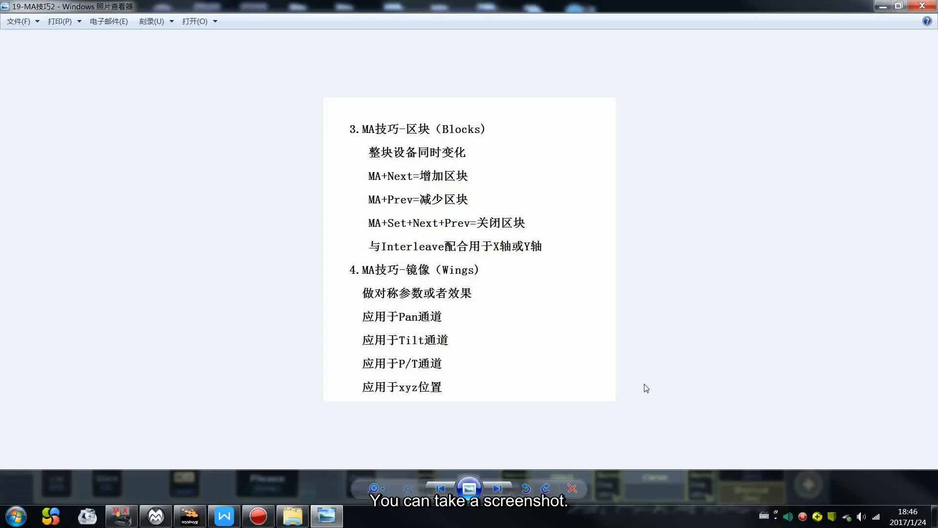
left_click(498, 488)
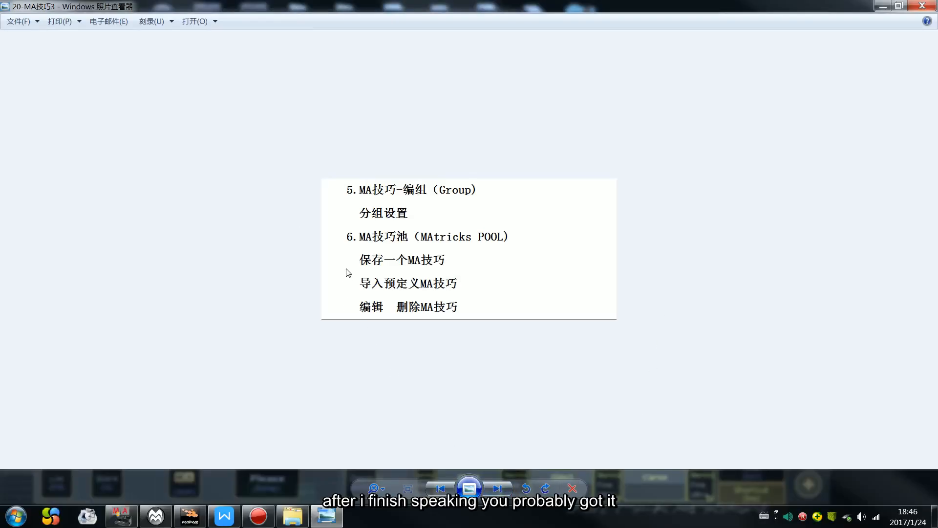
left_click(498, 488)
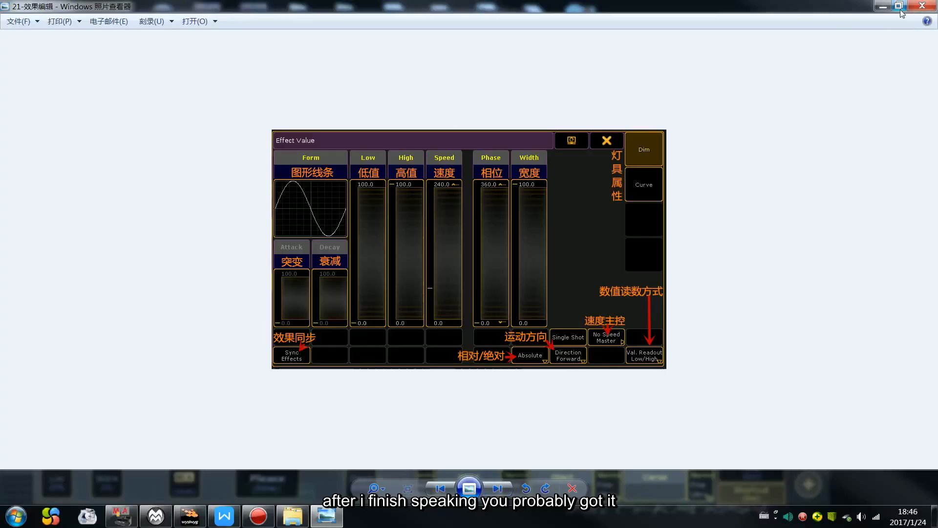
left_click(922, 6)
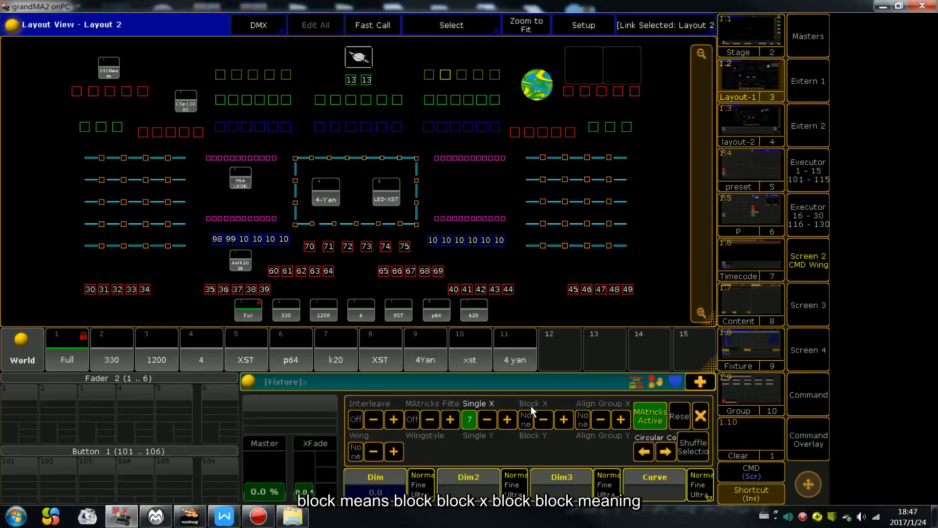
Step: Try Block X 2 combined with Interleave 2 in the MAtricks settings and reset them
left_click(563, 420)
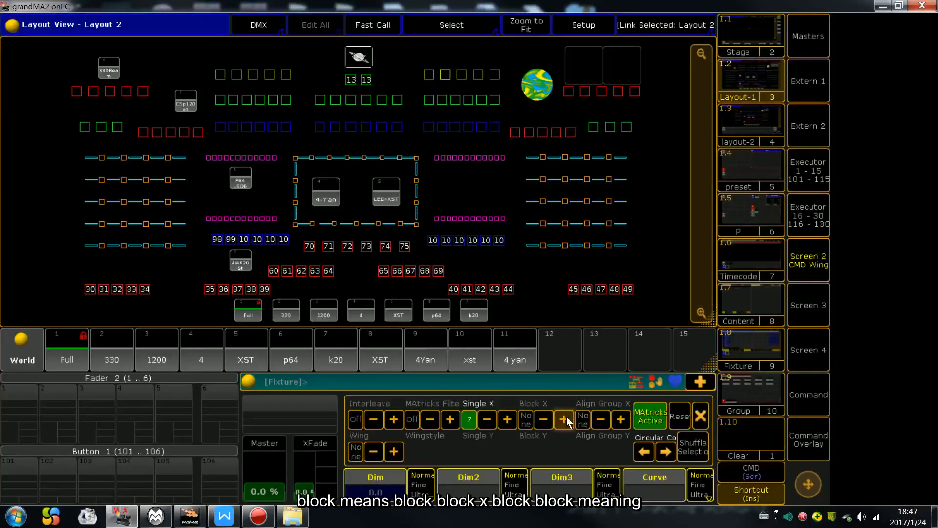
left_click(394, 419)
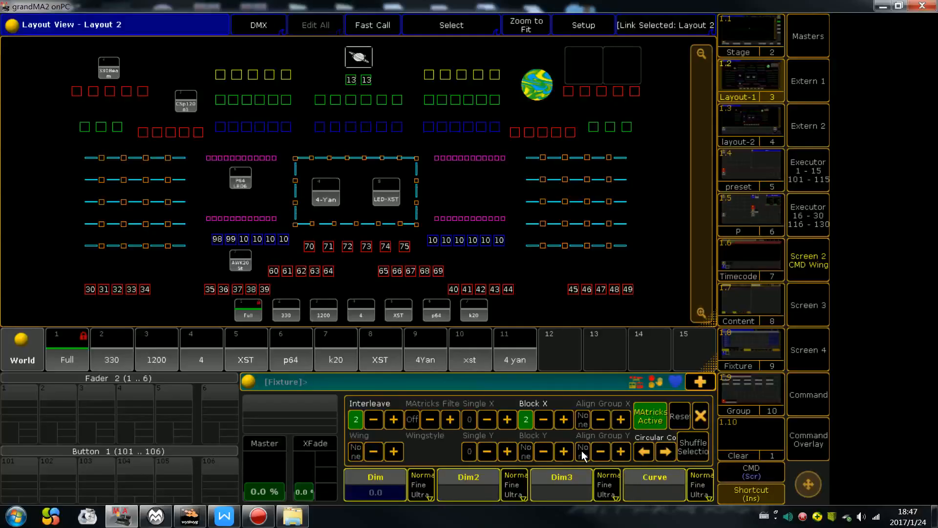
left_click(680, 421)
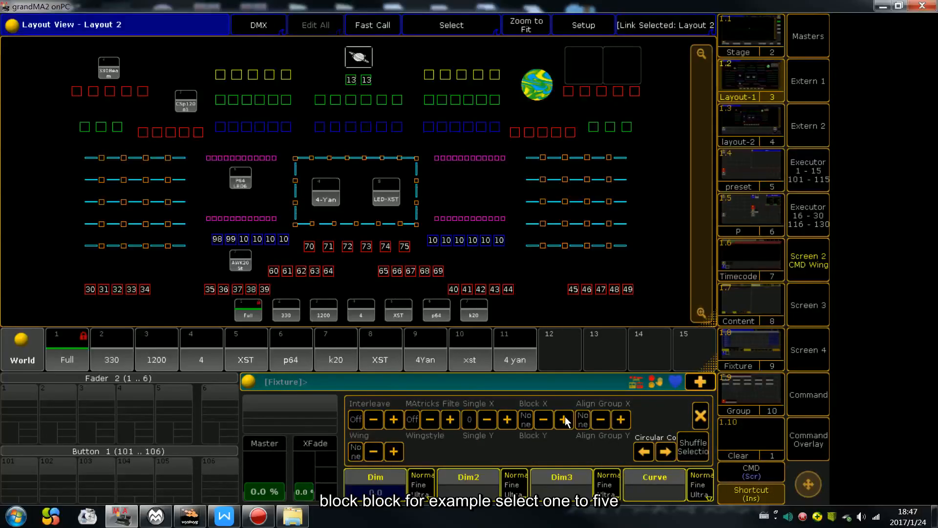
Step: Select both upper-row fixture groups from left to right and set MAtricks Block X to 3
left_click_drag(208, 56, 301, 81)
left_click_drag(413, 63, 507, 91)
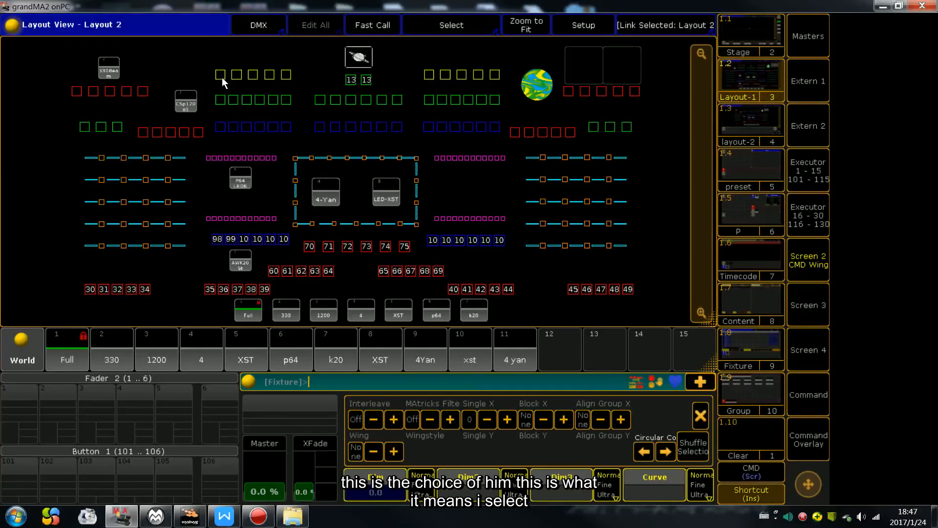
left_click_drag(210, 64, 337, 81)
left_click_drag(437, 72, 507, 92)
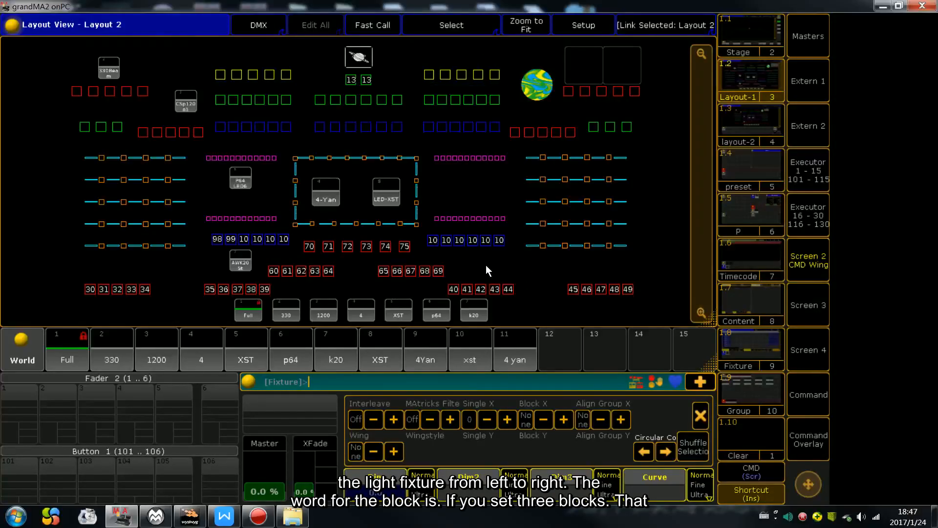
left_click(564, 420)
left_click(563, 419)
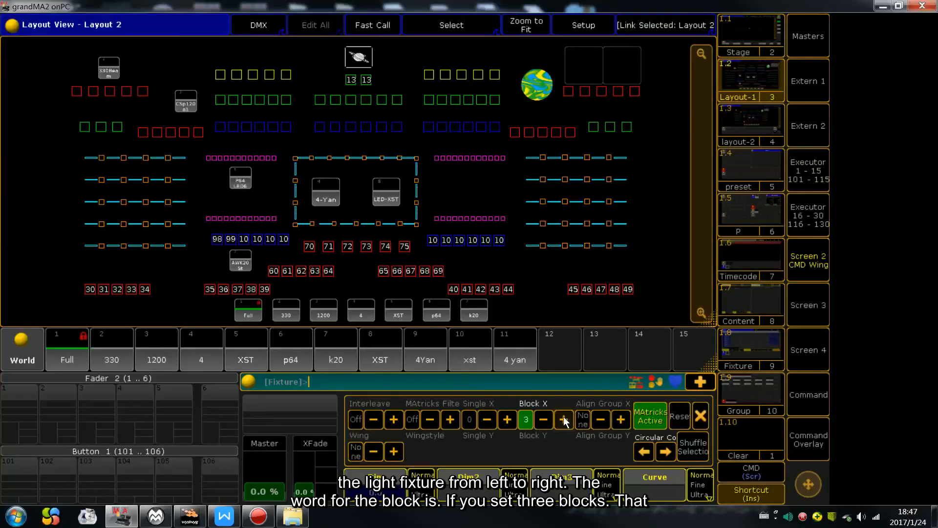
Step: Mark out the first block of three upper-row fixtures, reselect both groups, and clear the programmer and MAtricks
left_click_drag(207, 64, 261, 83)
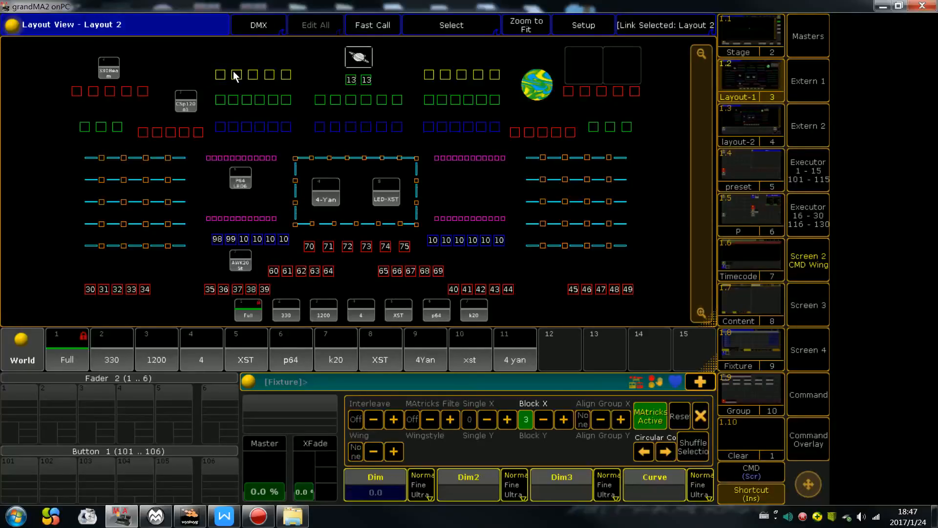
left_click_drag(203, 60, 307, 87)
left_click_drag(424, 61, 493, 81)
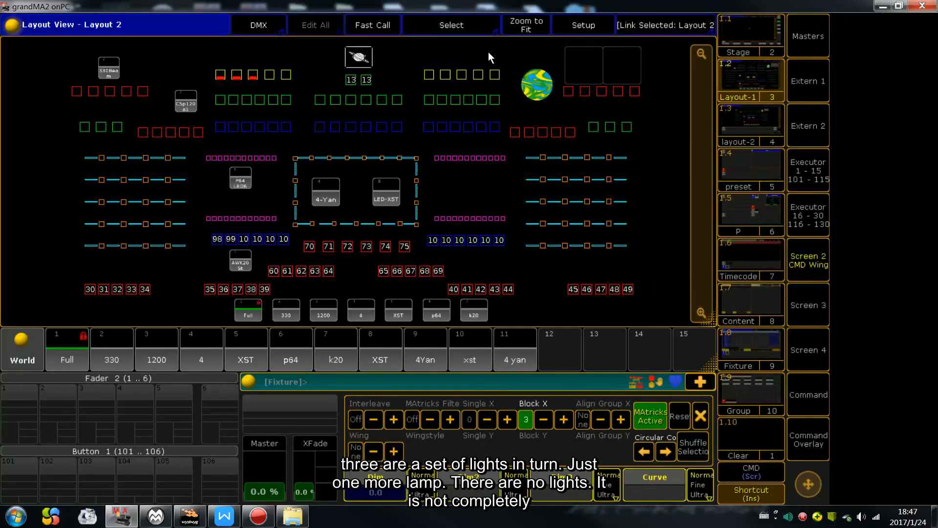
key("Escape")
key("Escape")
key("Escape")
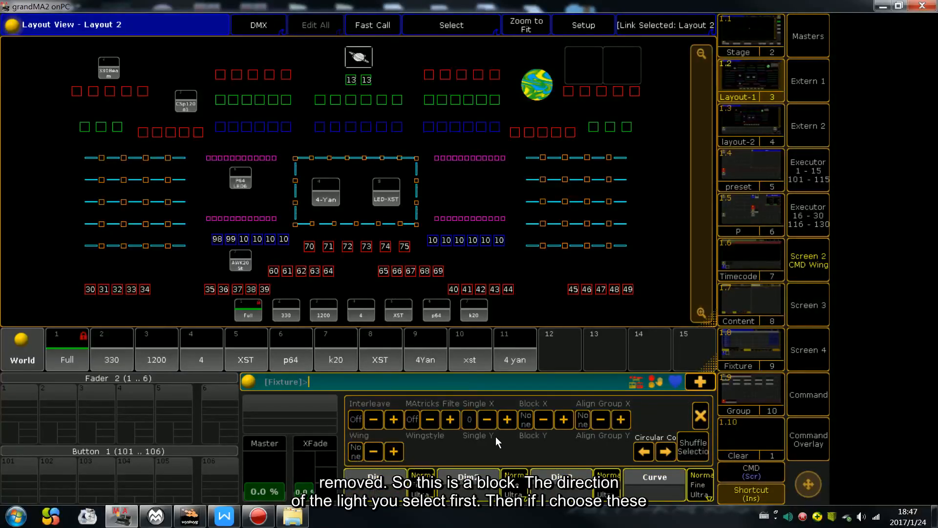
Step: Select the five fixtures in the outermost left column, try Block X 2 on them and reset the MAtricks
mouse_move(200, 60)
left_mouse_down()
mouse_move(222, 71)
mouse_move(209, 63)
left_mouse_up()
left_click_drag(75, 143, 98, 248)
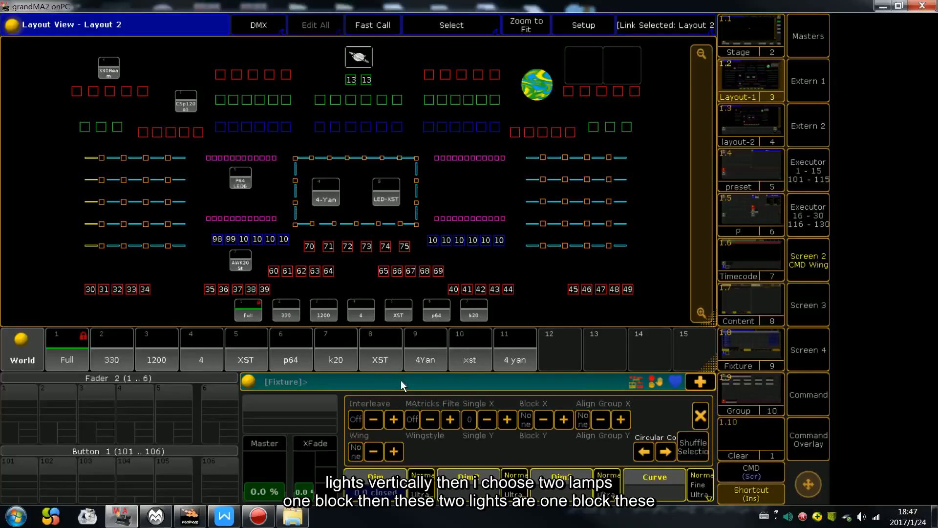
left_click(560, 422)
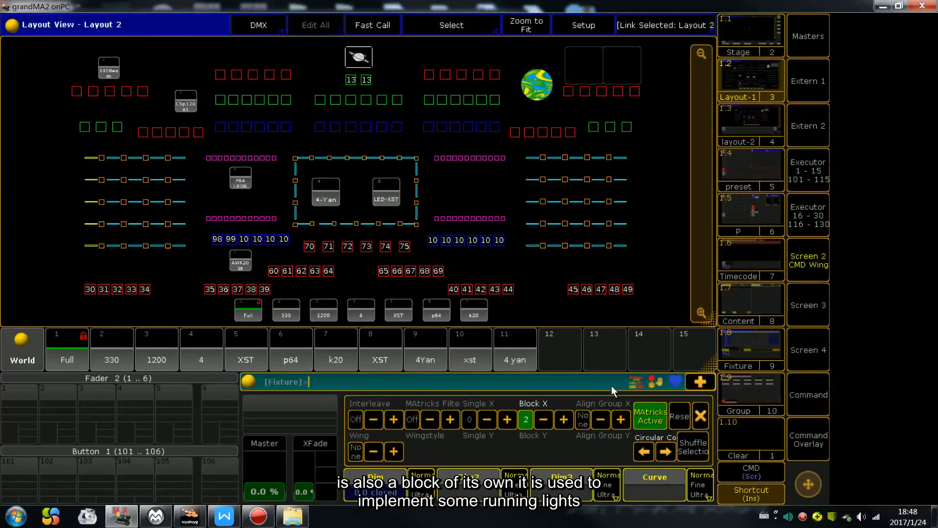
left_click(678, 417)
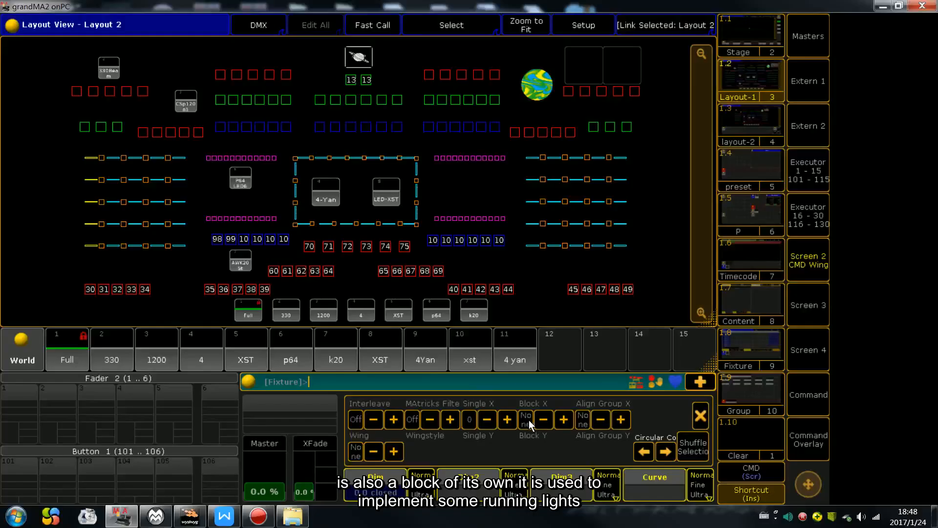
Step: Restore the grandMA2 onPC window to a smaller size and arrange it beside the wysiwyg visualizer
left_click(899, 5)
left_click_drag(561, 54, 936, 42)
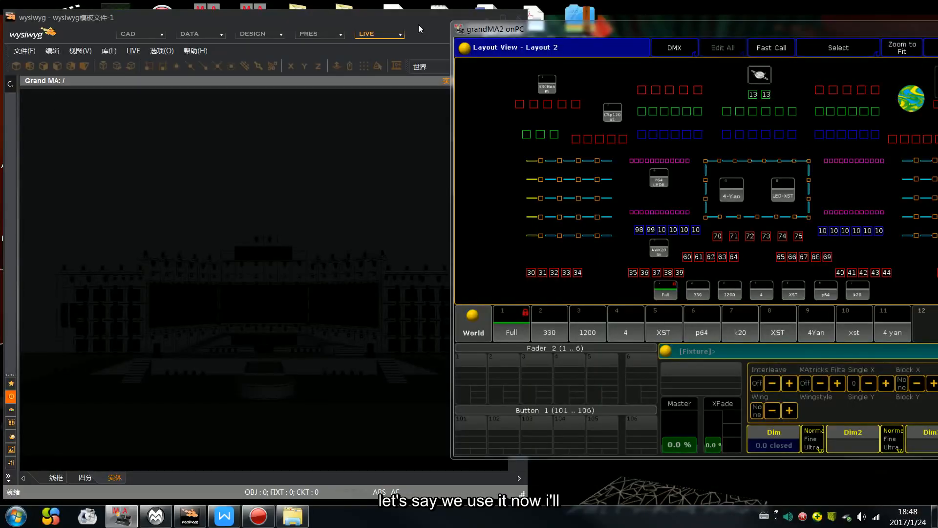
left_click_drag(476, 21, 443, 20)
left_click_drag(540, 29, 442, 30)
Step: Select the six fixtures of the centre green group in the layout and set MAtricks Block X to 2
mouse_move(621, 103)
left_mouse_down()
mouse_move(641, 110)
mouse_move(624, 110)
mouse_move(632, 117)
left_mouse_up()
left_click_drag(694, 103, 687, 123)
mouse_move(635, 98)
left_mouse_down()
mouse_move(649, 116)
mouse_move(695, 114)
mouse_move(660, 121)
mouse_move(661, 104)
mouse_move(670, 115)
left_mouse_up()
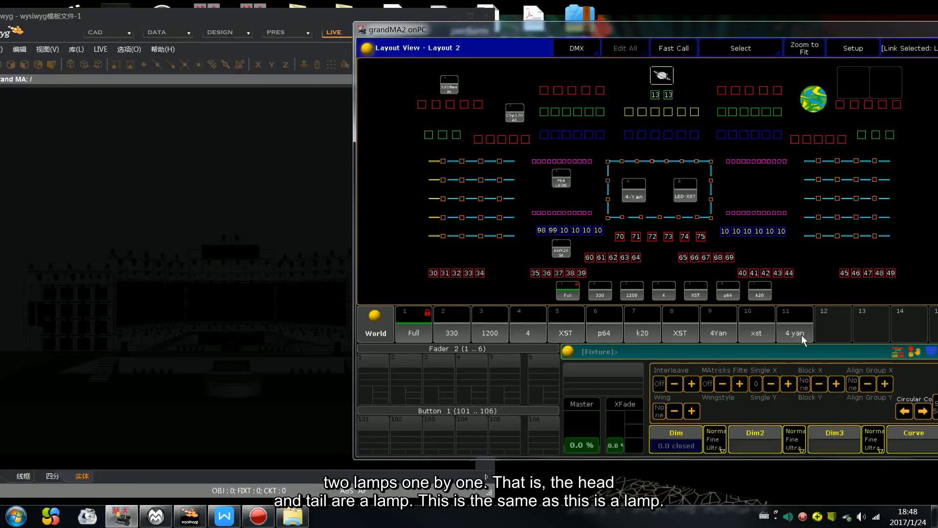
left_click(837, 384)
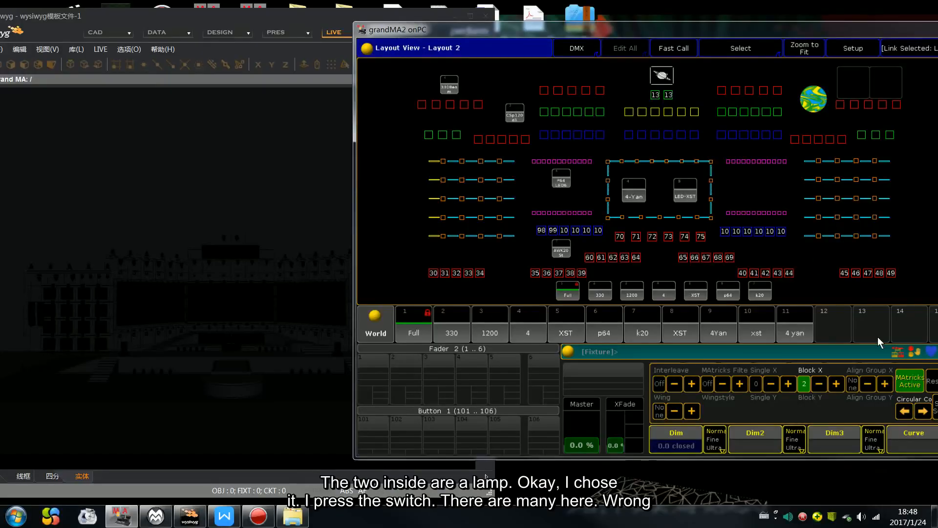
Step: Bring the whole control area into view, close the MAtricks settings and clear the programmer of all selected fixtures and dimmer values
left_click_drag(729, 30, 663, 29)
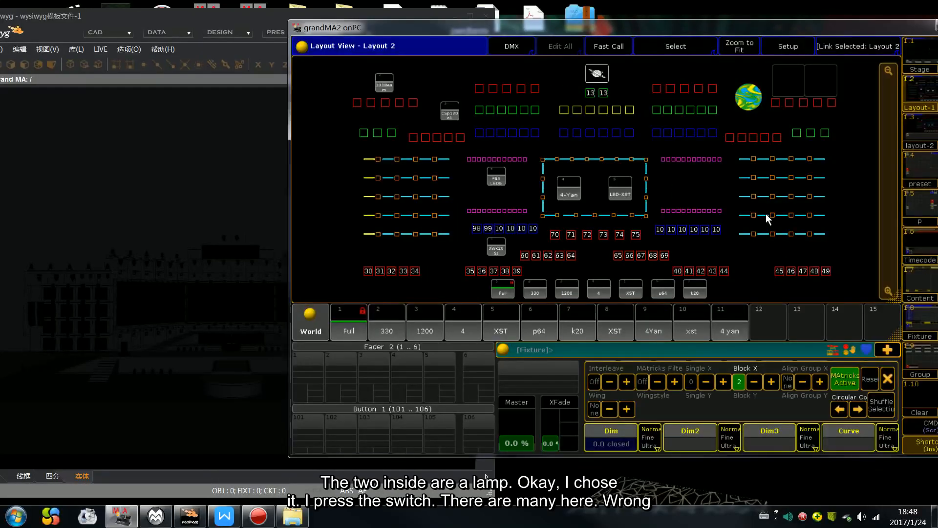
left_click(887, 377)
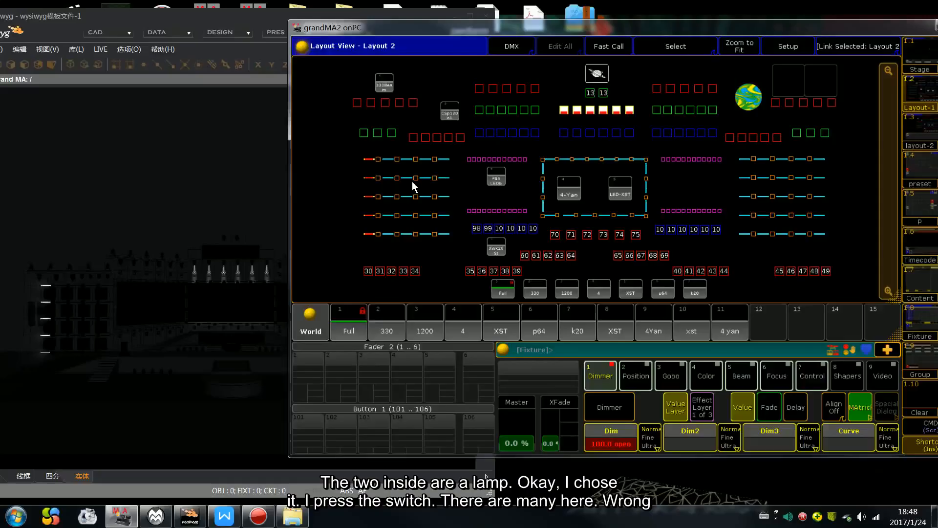
key("BackSpace")
key("BackSpace")
key("BackSpace")
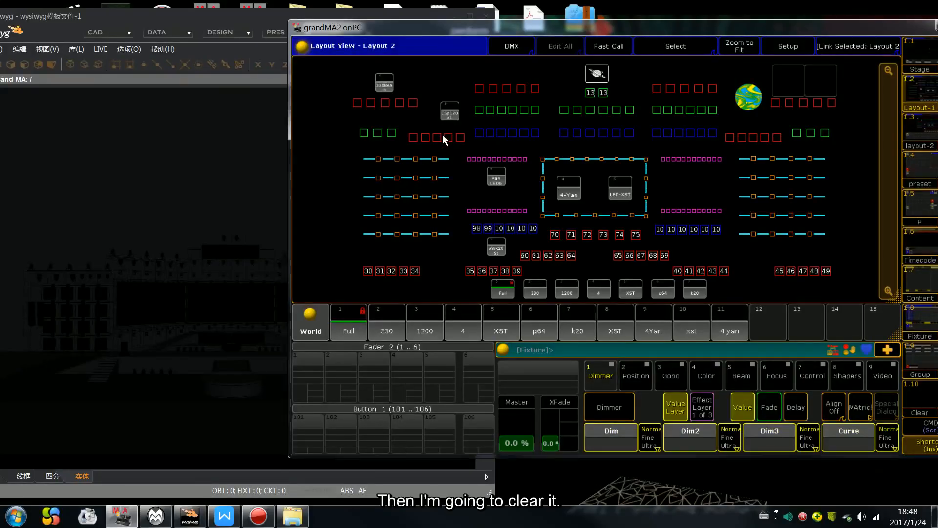
Step: Select the six centre green fixtures in pairs from the outermost to the innermost and set their dimmers to full
left_click(564, 110)
left_click(630, 109)
left_click(578, 109)
left_click(616, 109)
left_click(590, 109)
left_click(603, 110)
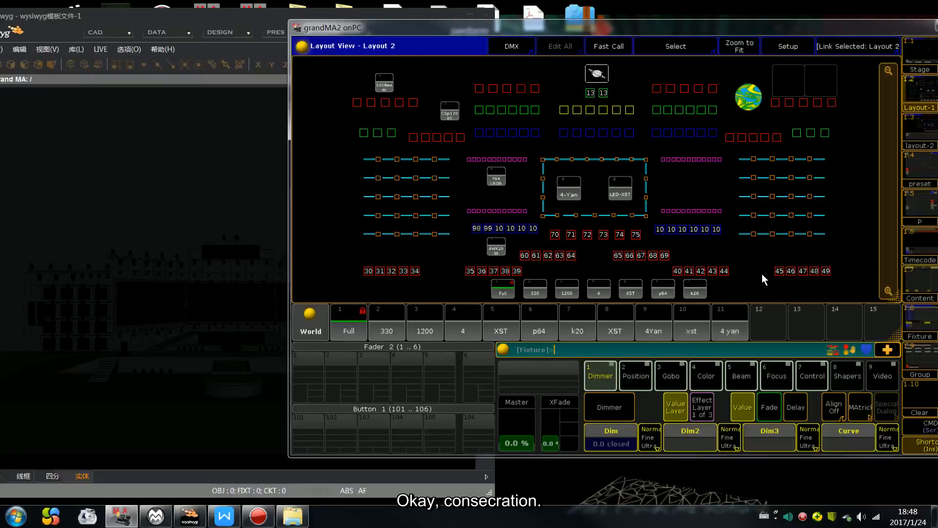
key("f")
Step: Set the selected fixtures' Tilt to -35.0 and uncover more of the visualizer
left_click(636, 375)
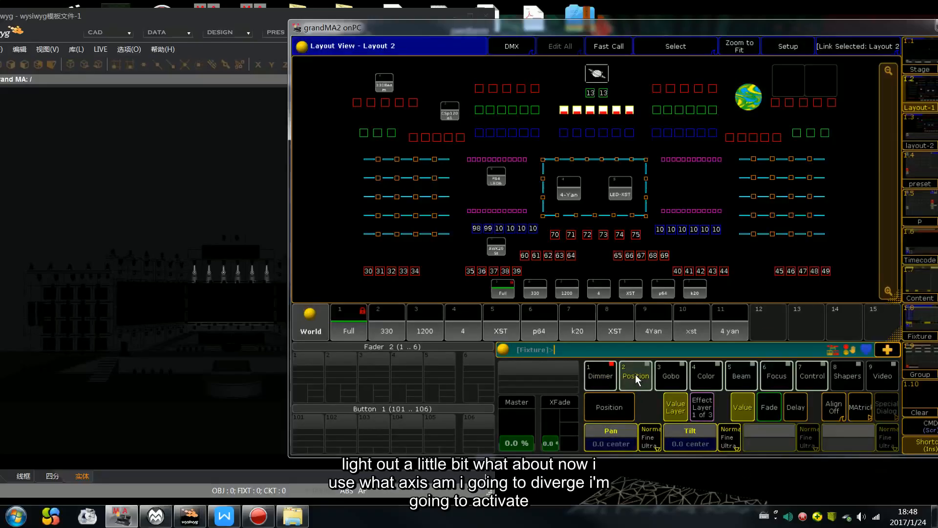
scroll(635, 374, "down", 10)
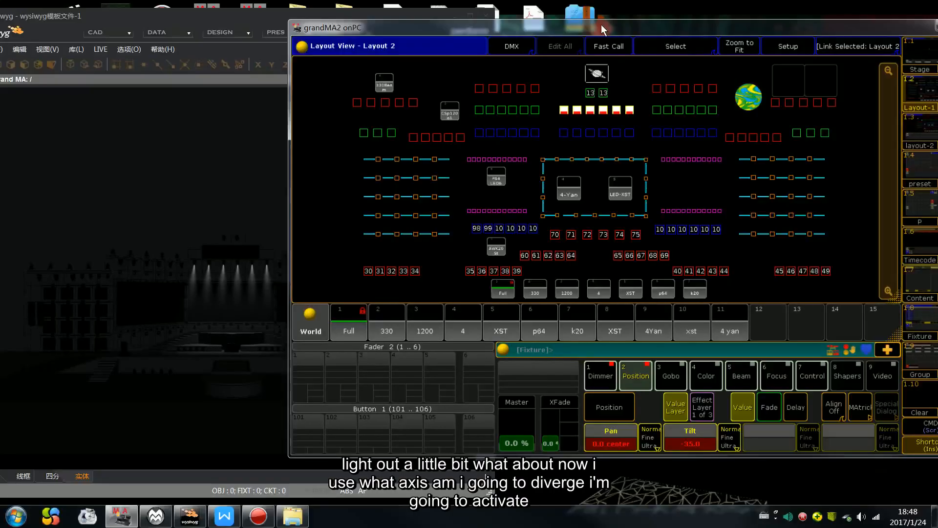
left_click_drag(600, 33, 619, 38)
Step: Set MAtricks Block X to 2, switch Align to >< and fan the fixtures' Tilt to -12.6
left_click(879, 413)
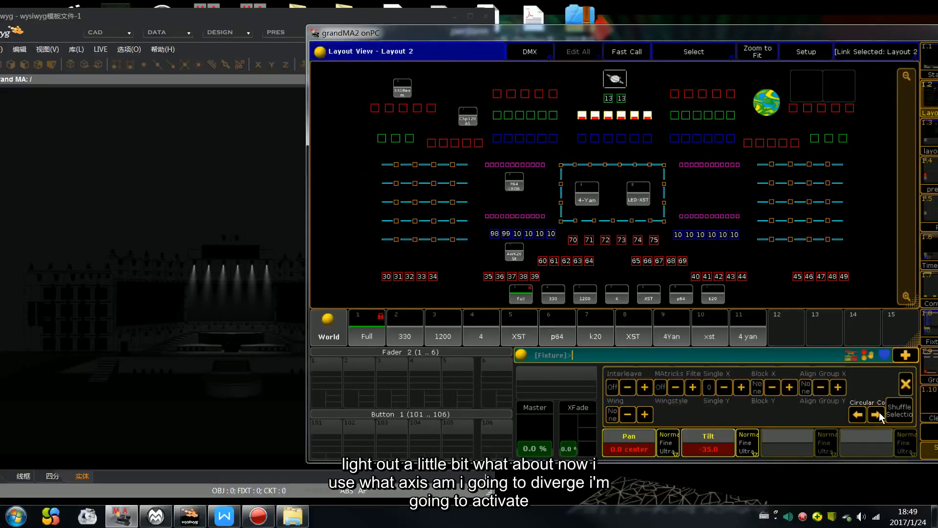
left_click(789, 388)
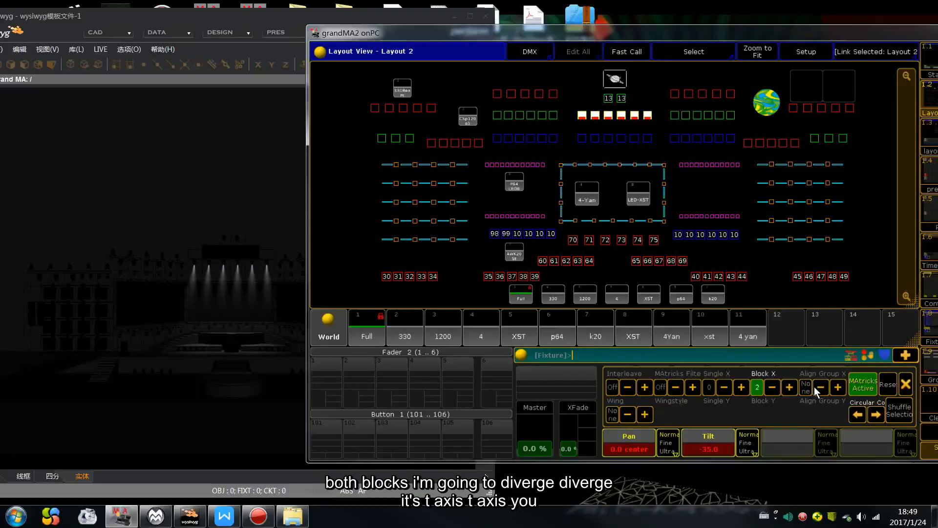
left_click(907, 384)
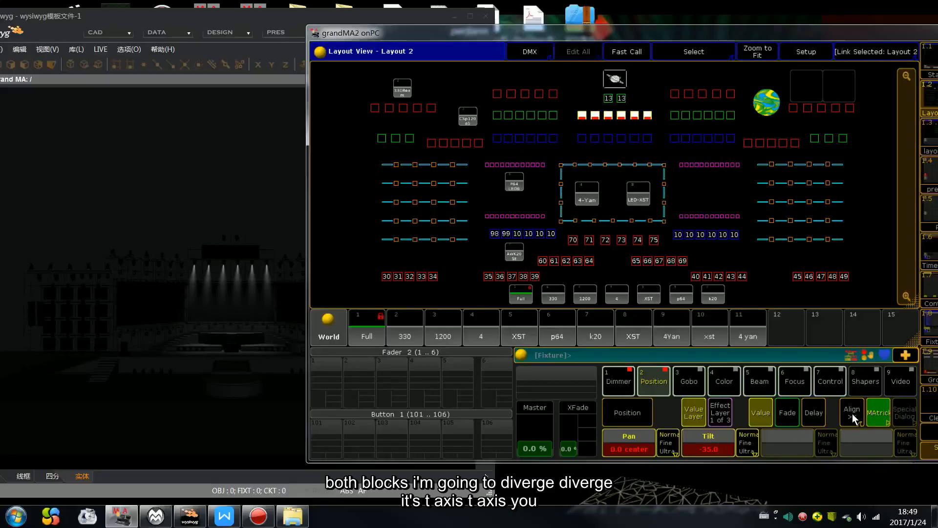
scroll(858, 435, "up", 10)
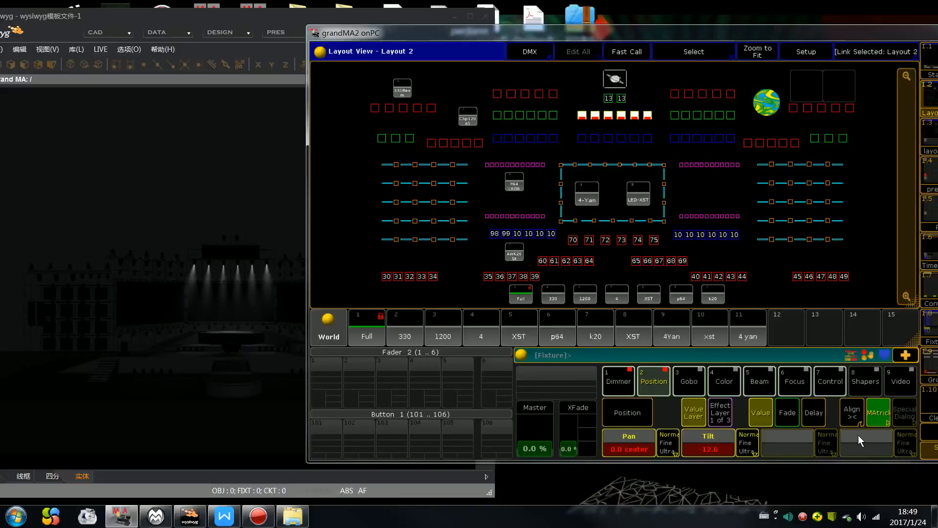
Step: Fan the selected fixtures' Tilt to -86.8 and inspect the paired beams up close in the wysiwyg view
scroll(858, 435, "down", 15)
scroll(858, 435, "down", 1)
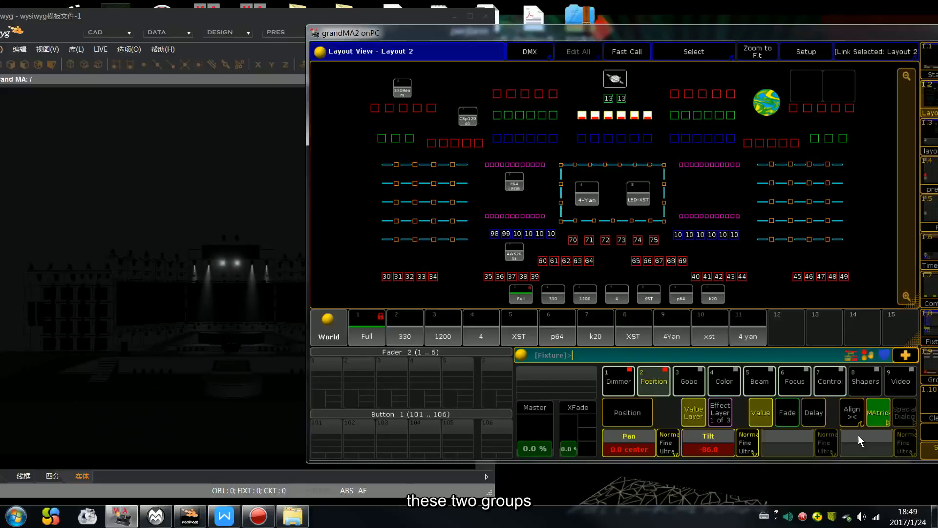
left_click(242, 272)
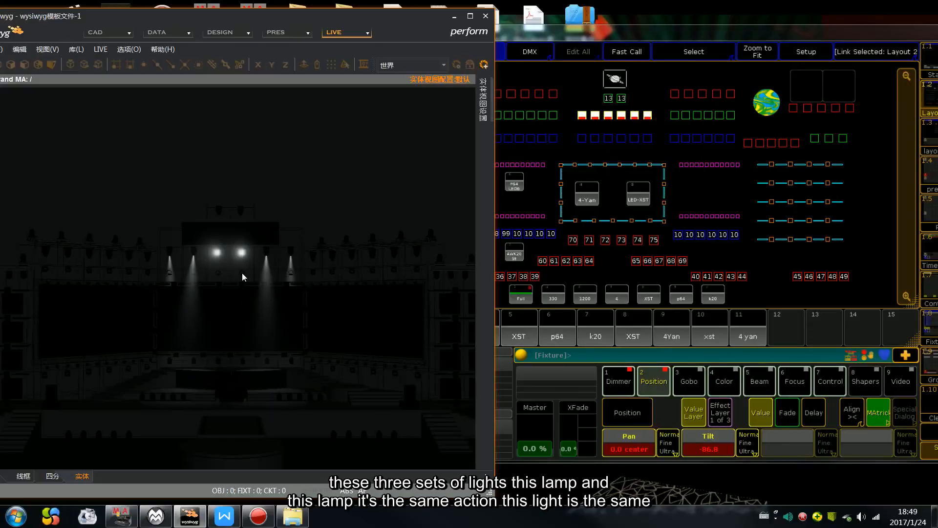
scroll(244, 275, "up", 5)
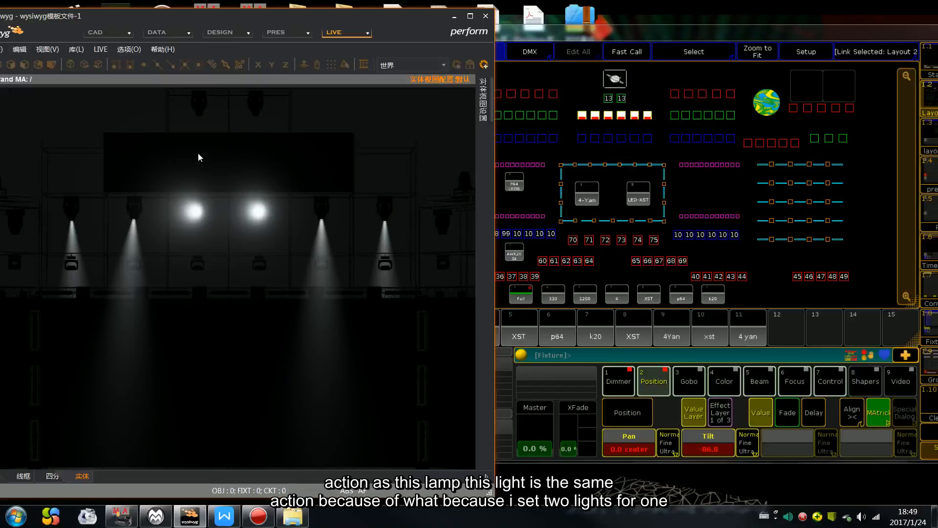
scroll(318, 185, "down", 8)
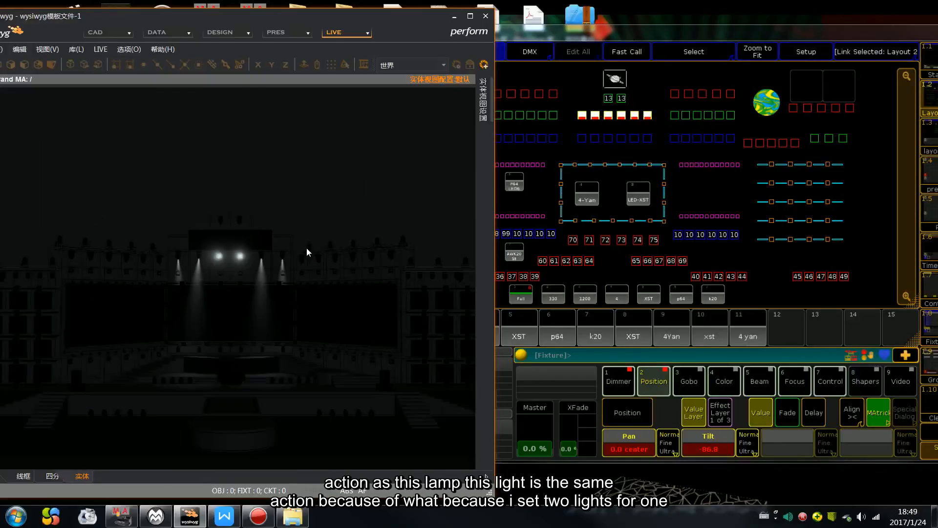
Step: Show the MAtricks settings and clear the programmer of the selected fixtures, their values and the Block X setting
left_click(879, 413)
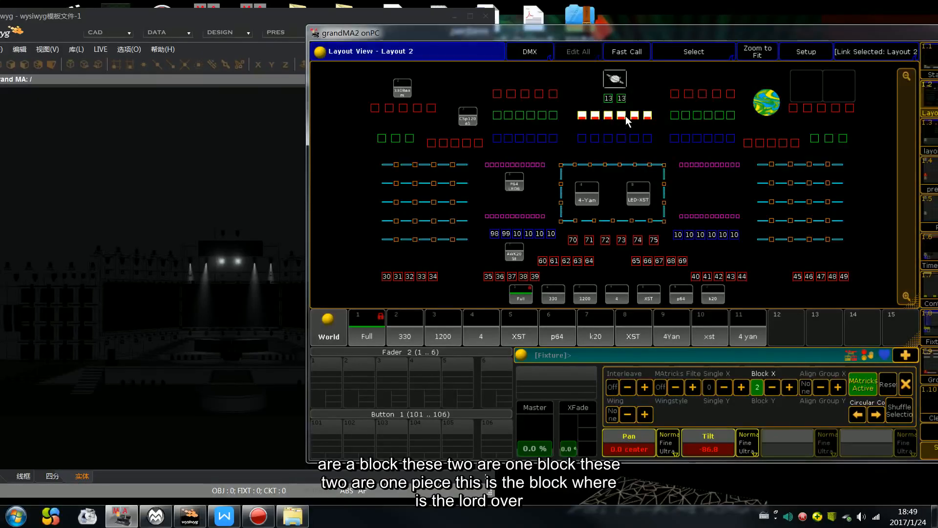
key("Escape")
key("Escape")
key("Escape")
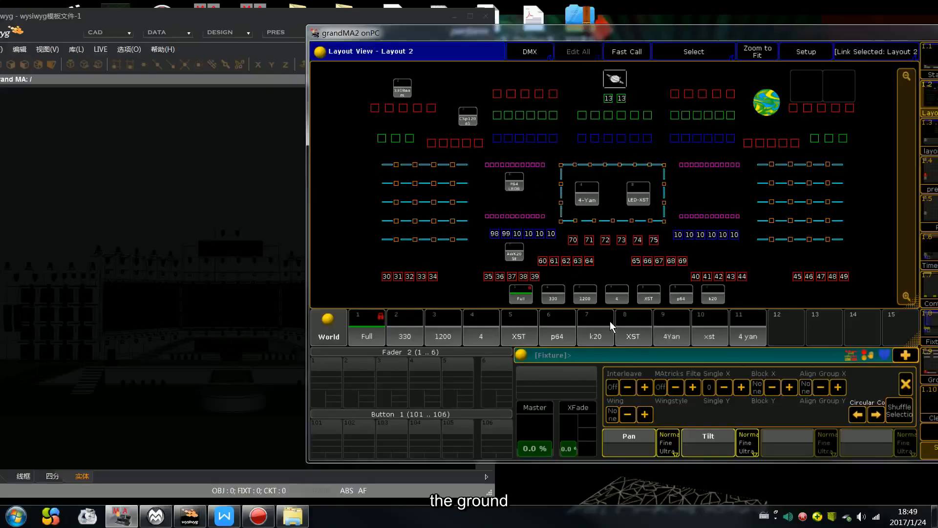
Step: Select fixtures 60 to 69, set their dimmers to full and set MAtricks Align Group X to 5
left_click_drag(535, 253, 699, 270)
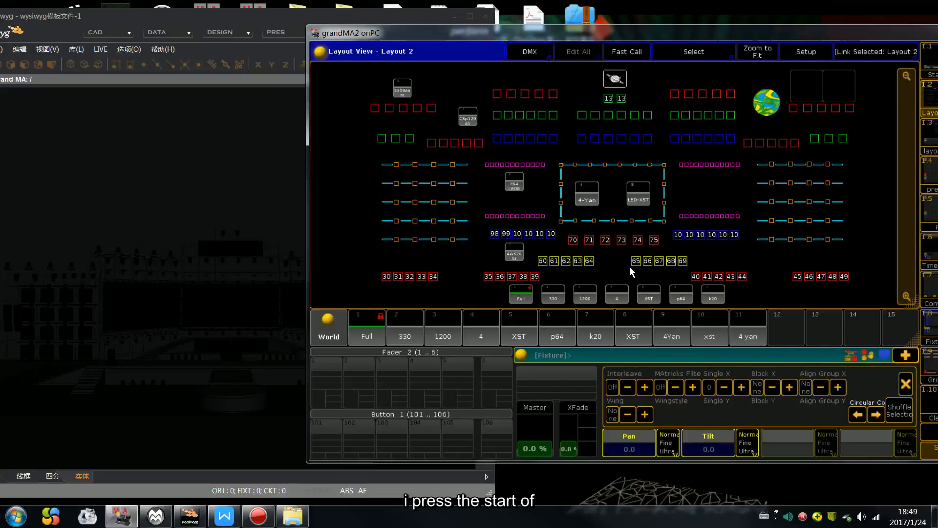
key("f")
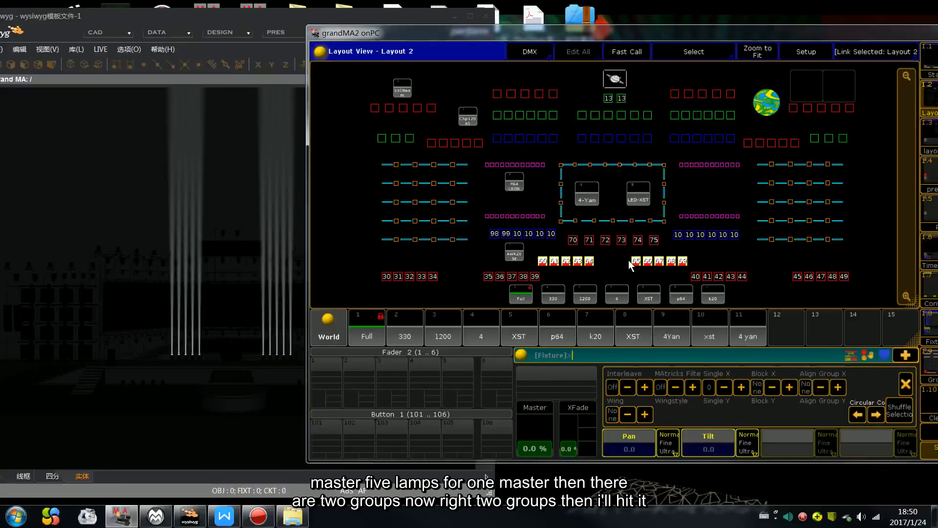
left_click(838, 387)
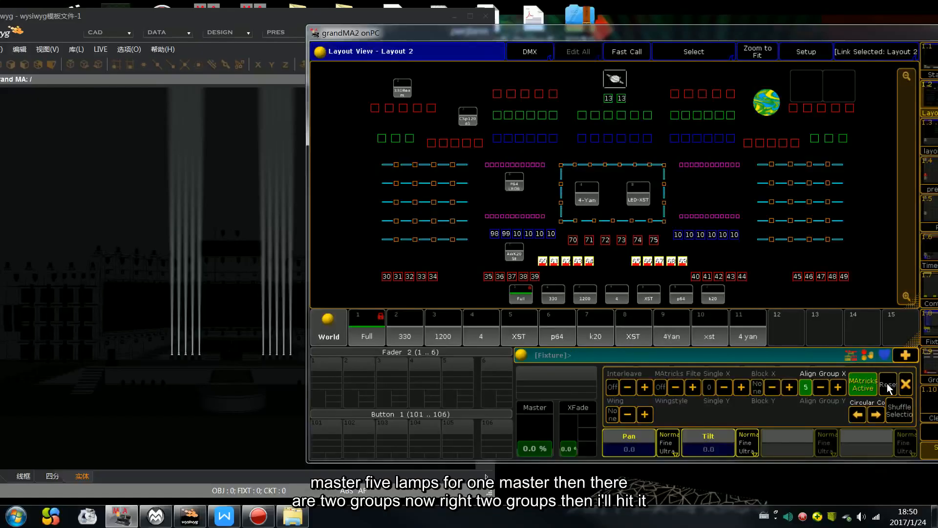
Step: Set the ten fixtures' Tilt to 57.3, switch Align to >< and fan their Pan to -24.3
left_click(906, 385)
left_click_drag(702, 386, 636, 35)
left_click(873, 417)
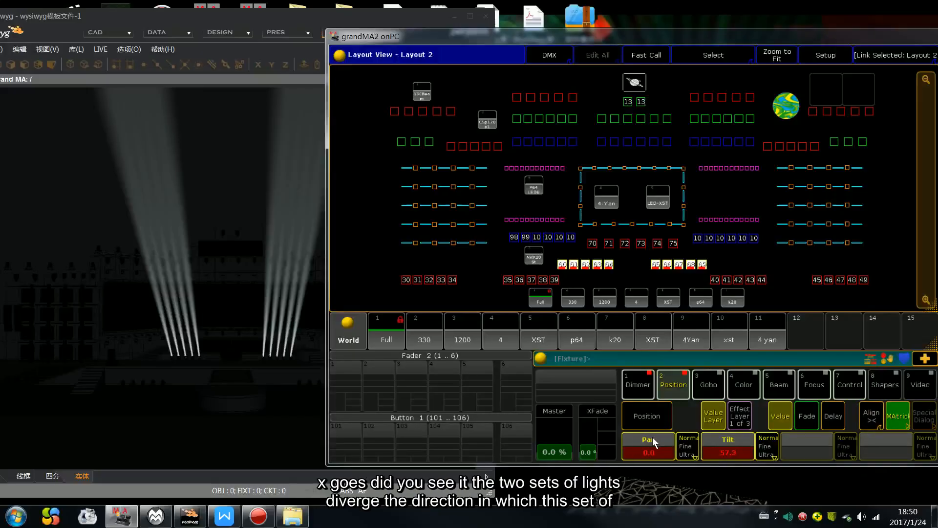
scroll(668, 479, "up", 5)
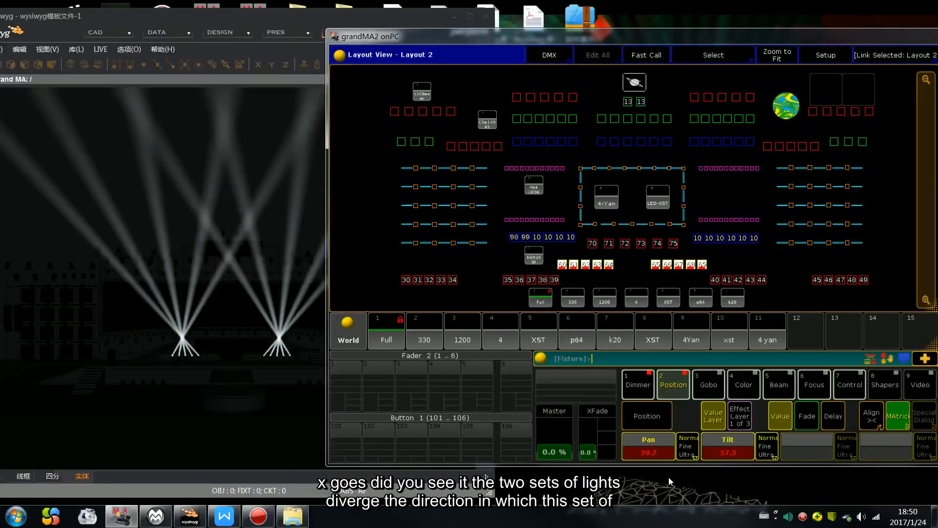
scroll(668, 479, "down", 10)
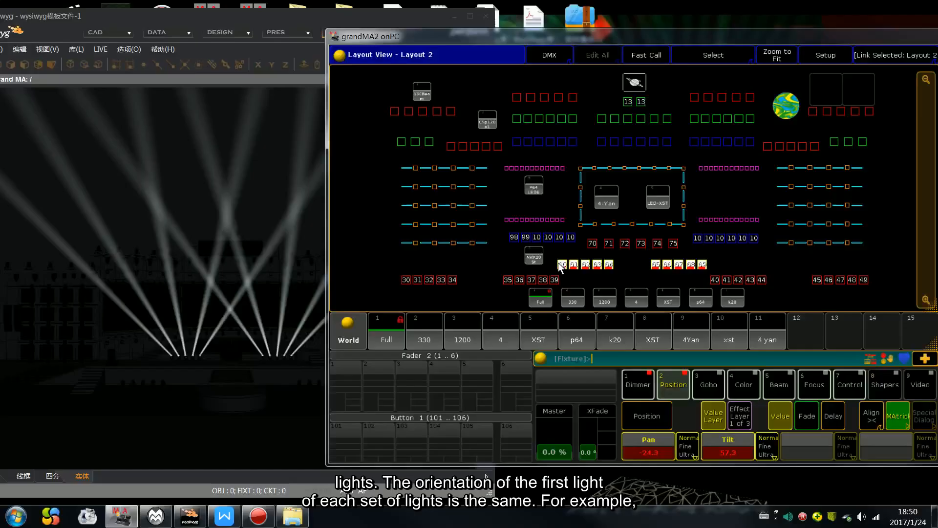
Step: Review the MAtricks Align Group X setting and clear the programmer of all fixture values
left_click(905, 409)
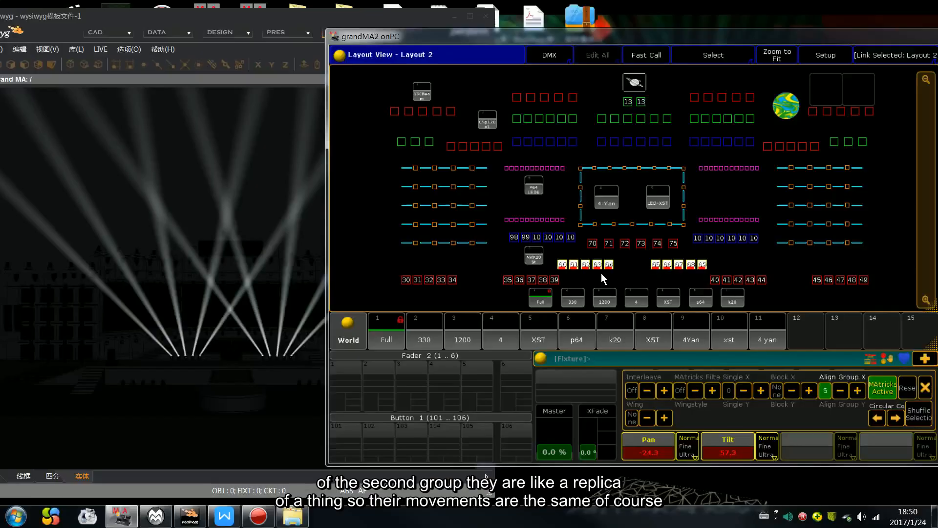
left_click(926, 387)
key("Delete")
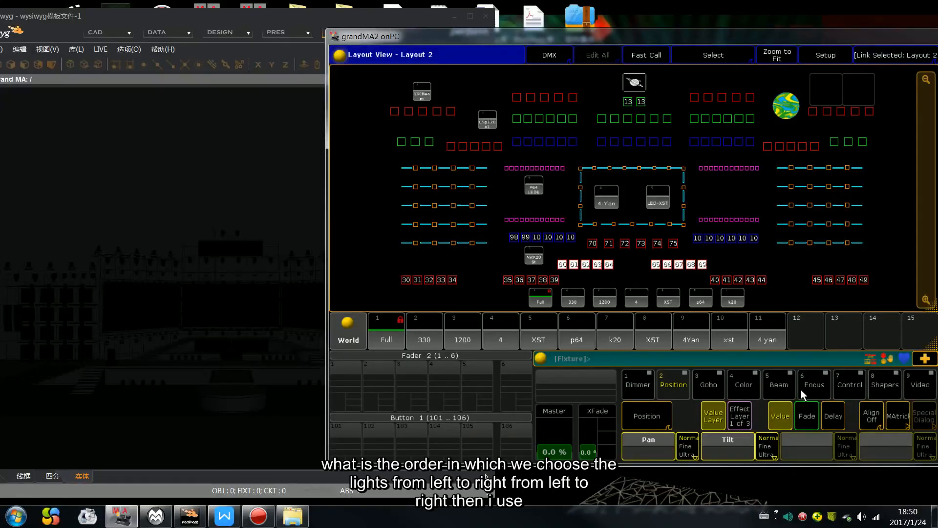
Step: Select fixtures 60 to 69 in order and set MAtricks Align Group X to 2
left_click_drag(558, 265, 739, 270)
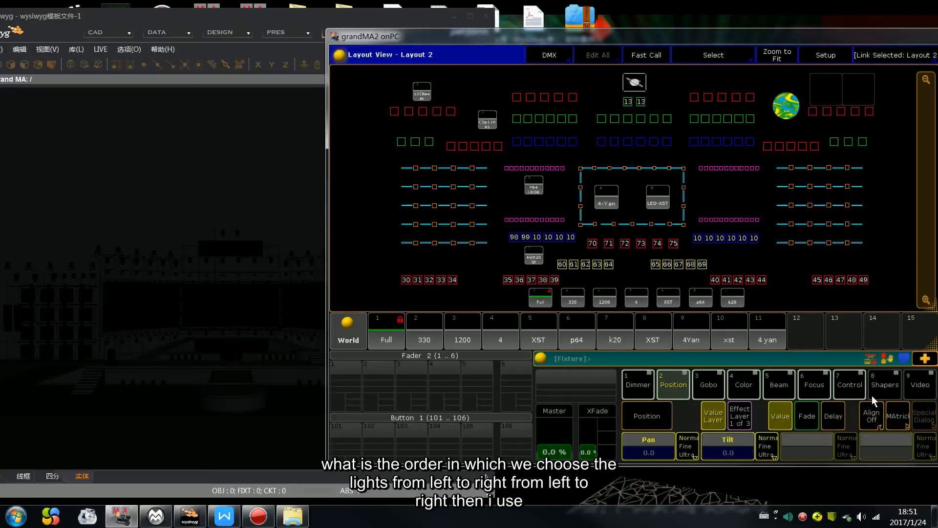
left_click(893, 420)
left_click(858, 391)
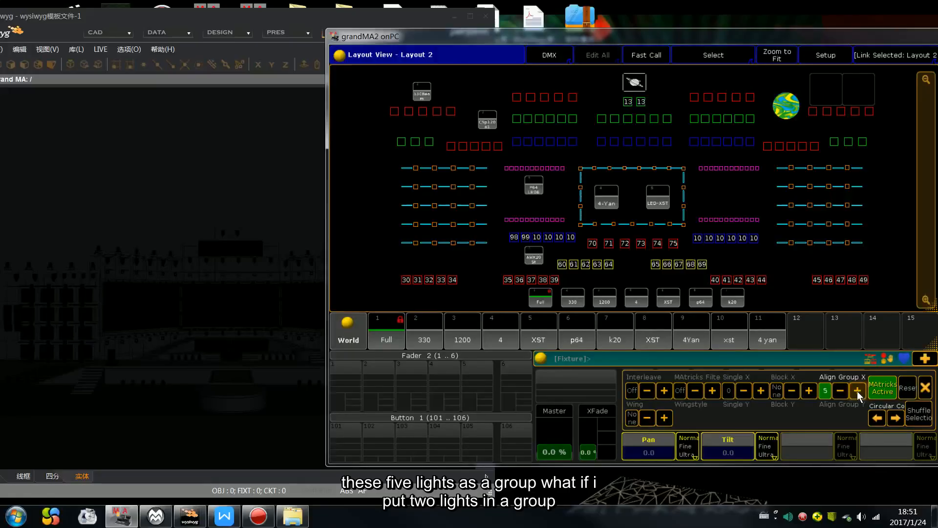
left_click(926, 387)
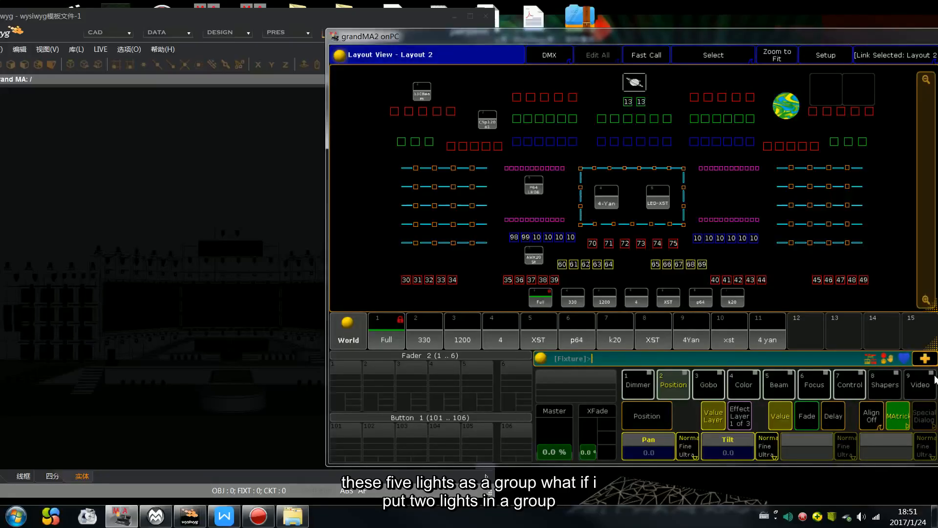
left_click(896, 418)
left_click(841, 391)
left_click(841, 391)
left_click(841, 391)
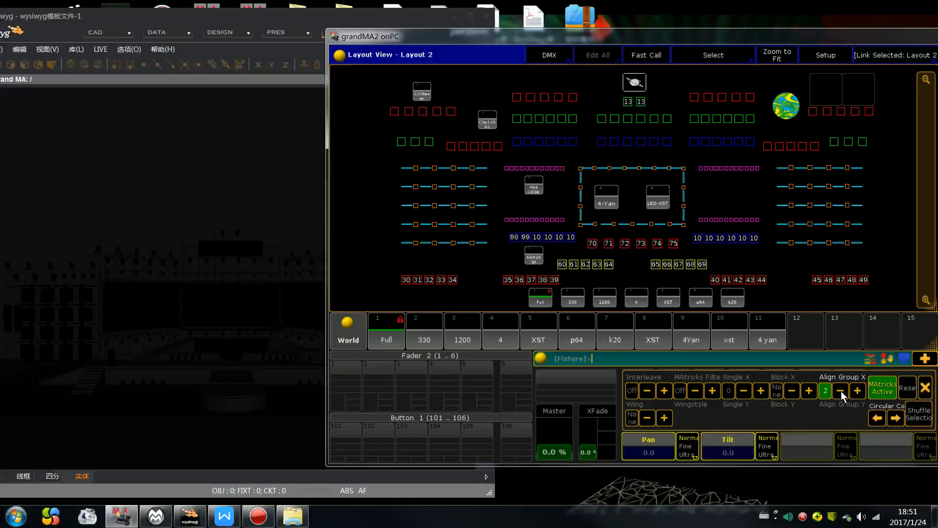
left_click(925, 389)
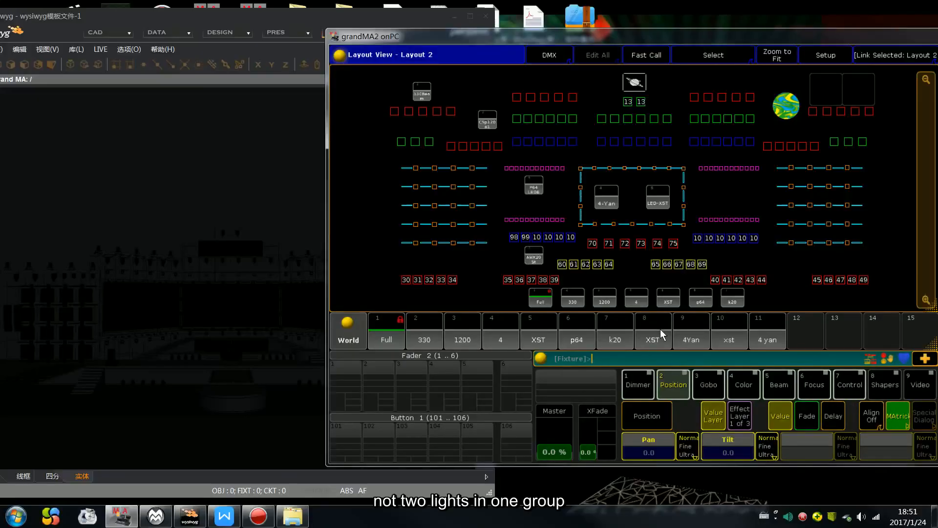
left_click(902, 420)
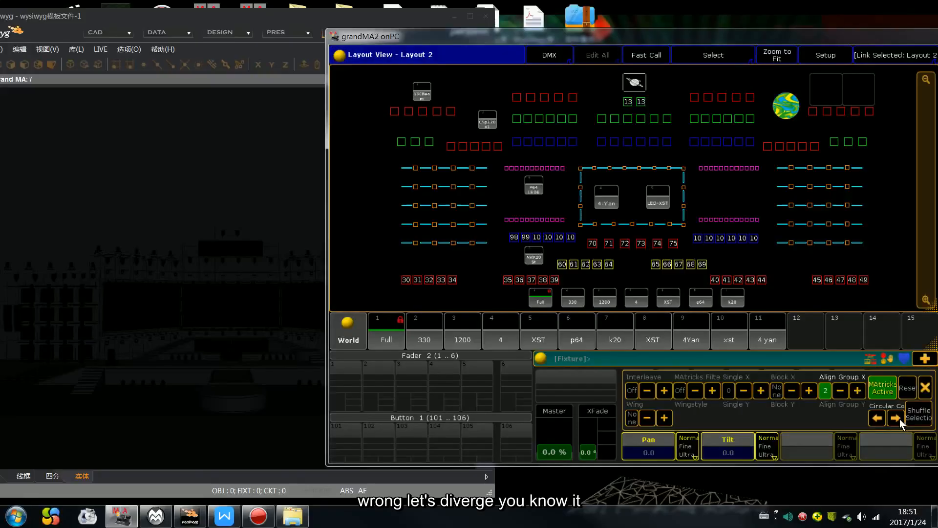
left_click(926, 390)
Step: Bring the fixtures' dimmers to full with Tilt at 43.3 and fan their Pan to 18.9 using Align ><
key("f")
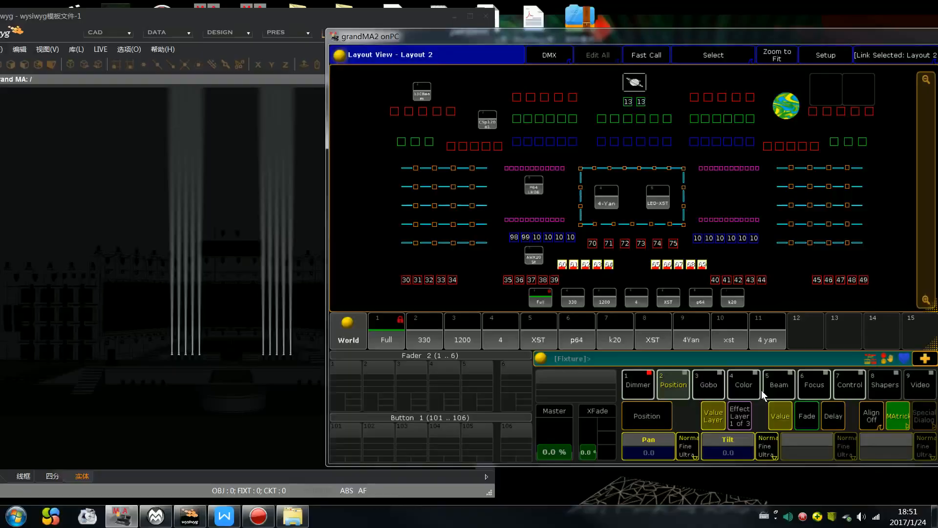
left_click(871, 416)
key("a")
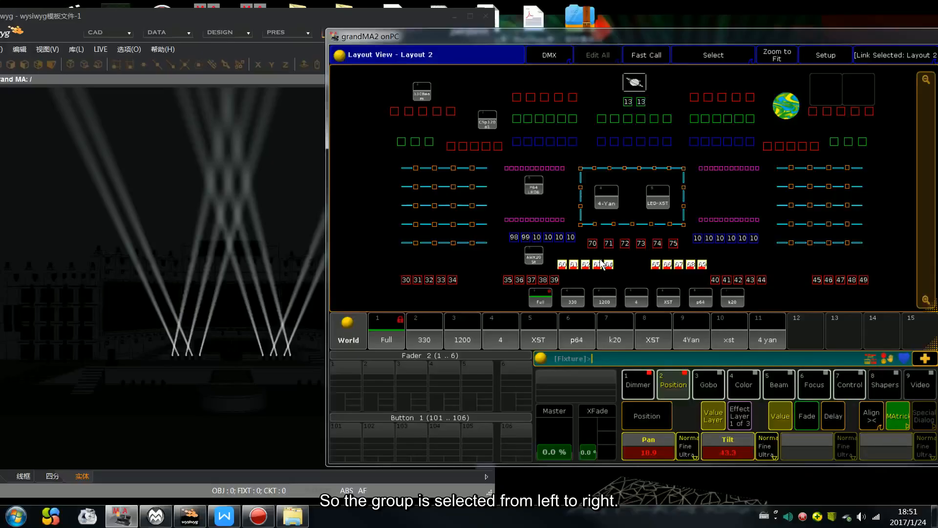
Step: Clear the programmer, then select fixtures 60 to 69 again with MAtricks Align Group X set to 5
key("BackSpace")
key("BackSpace")
key("BackSpace")
left_click_drag(553, 256, 776, 273)
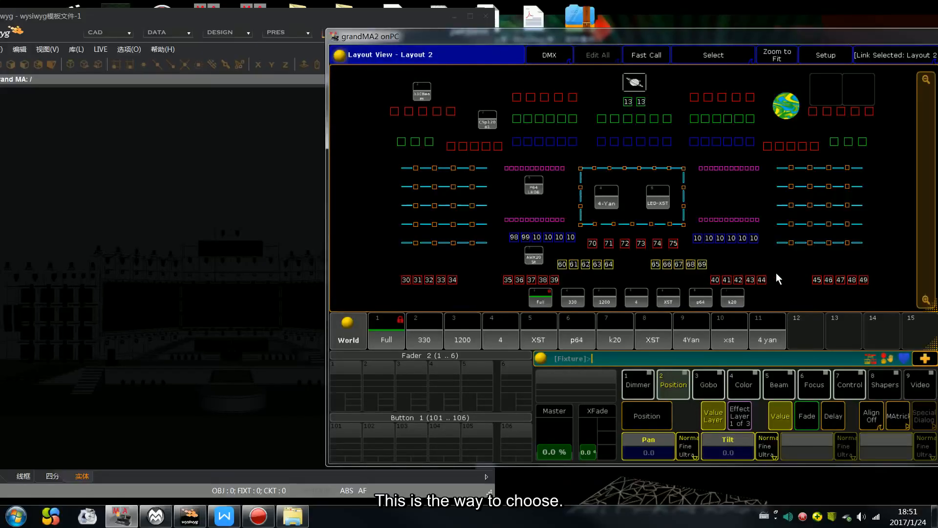
left_click(889, 408)
left_click(862, 389)
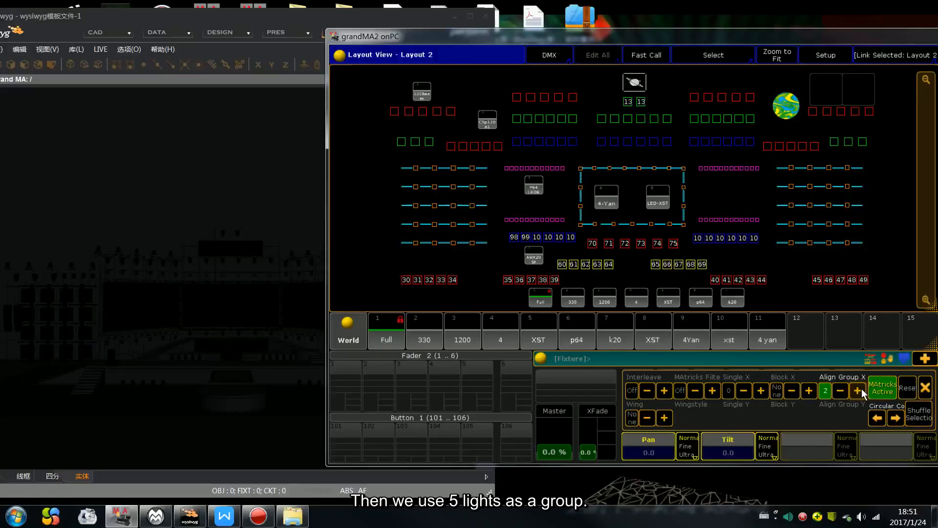
left_click(925, 389)
Step: Set the fixtures' Tilt to 52.6 with Align off and fan their Pan to -32.4 using Align ><
left_click(879, 414)
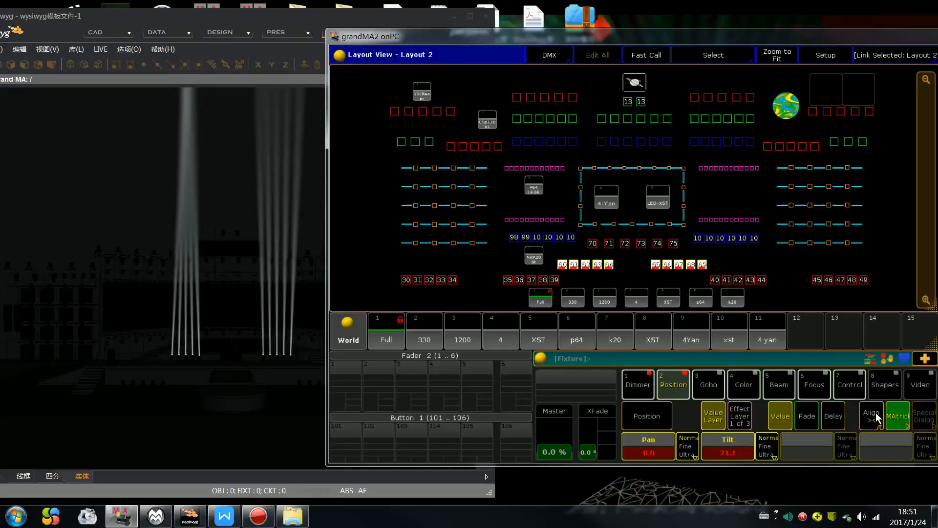
left_click(876, 413)
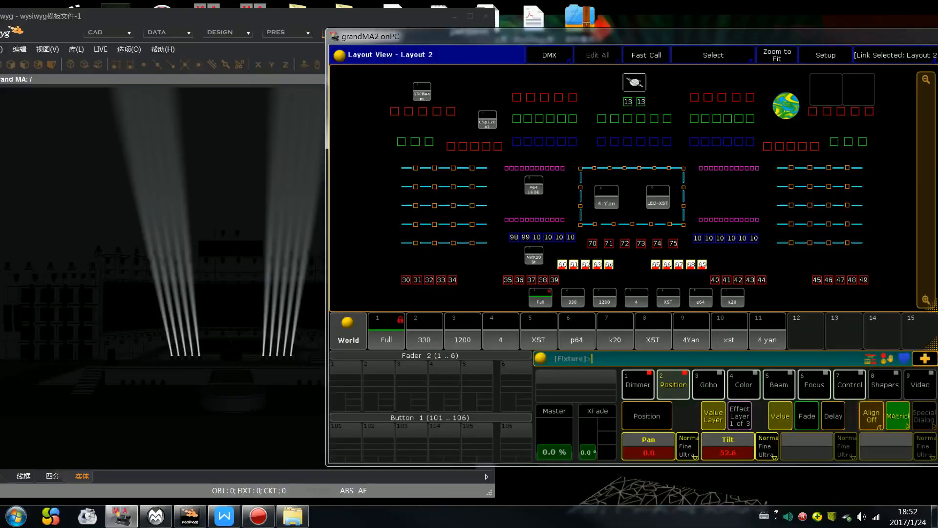
left_click(875, 413)
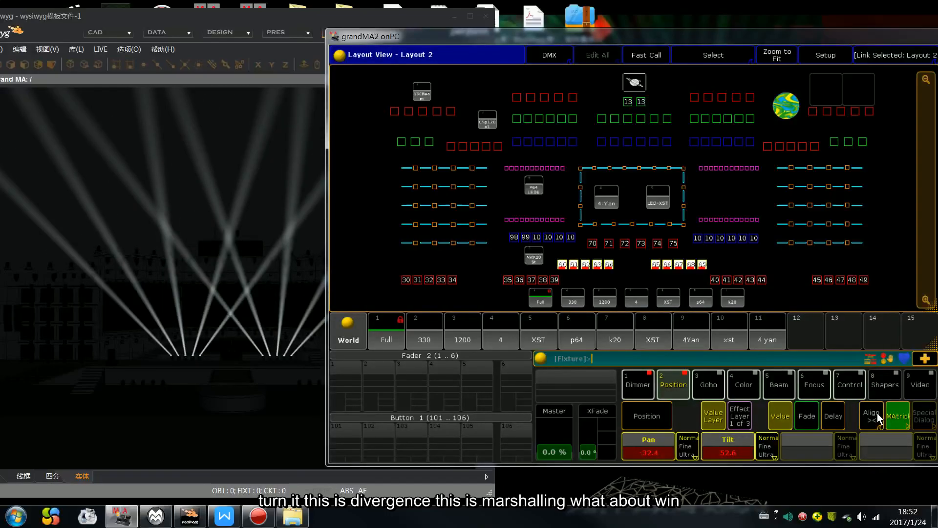
Step: Reset the MAtricks settings and clear the programmer of fixtures 60 to 69 and their values
left_click(898, 419)
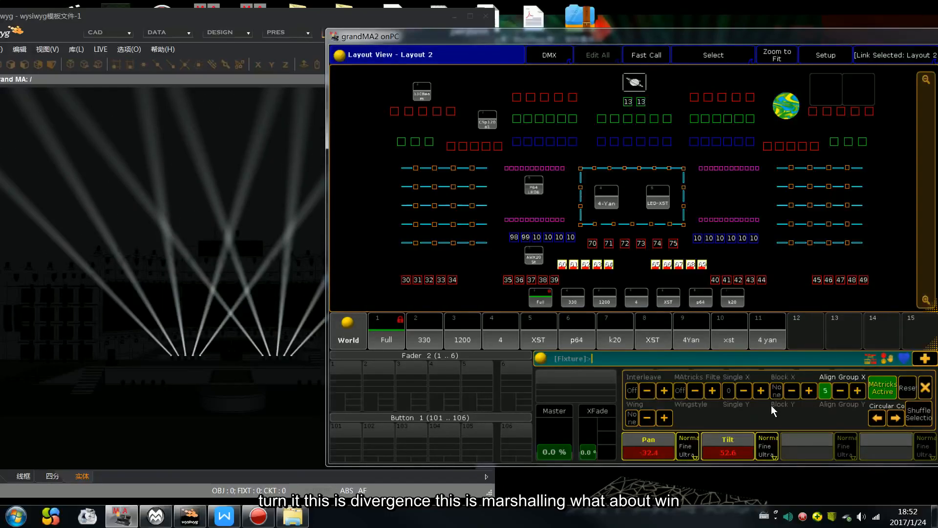
left_click(907, 389)
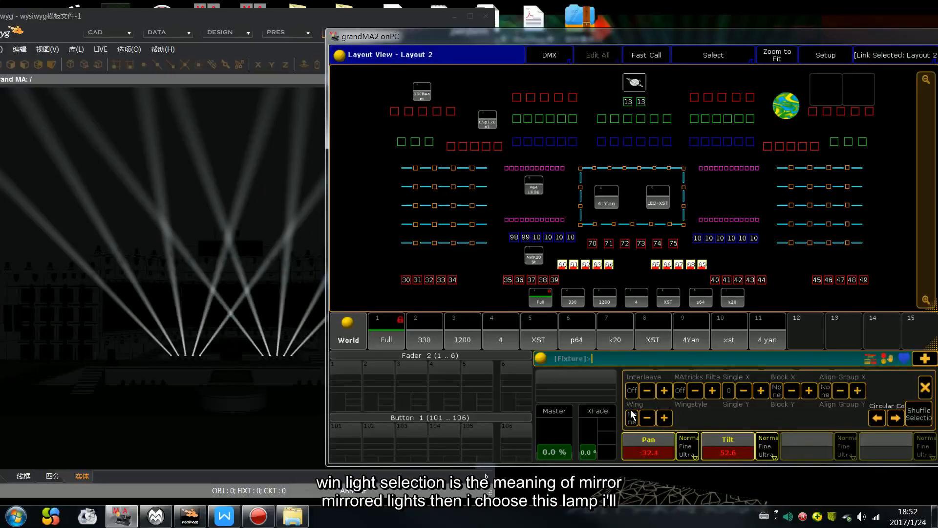
left_click(924, 391)
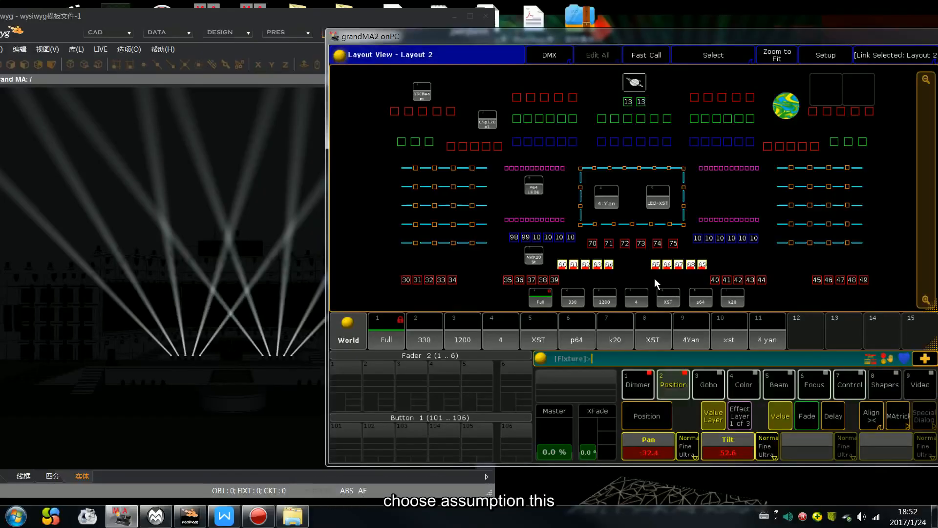
key("Escape")
key("Escape")
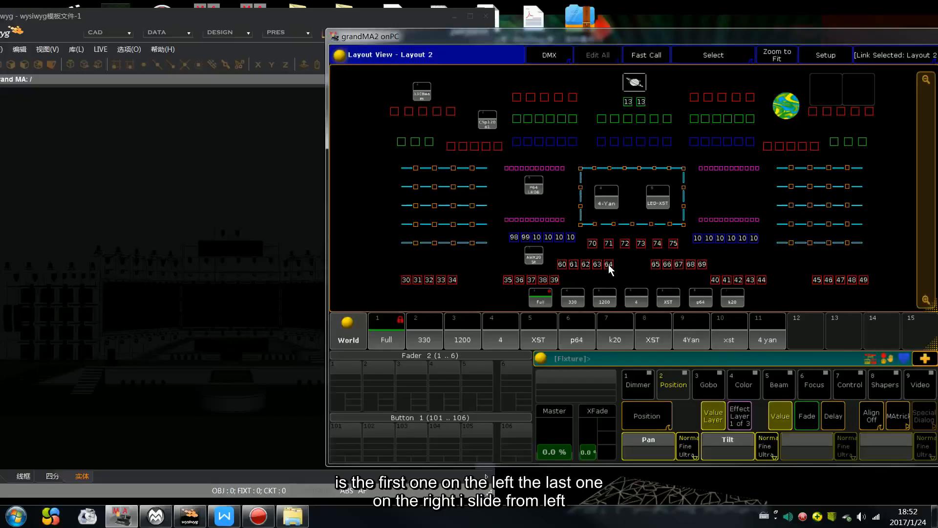
Step: Select fixtures 60 to 64 at full dimmer with Tilt 60.0 and fan their Pan to -16.2 using Align ><
left_click_drag(552, 254, 620, 272)
key("f")
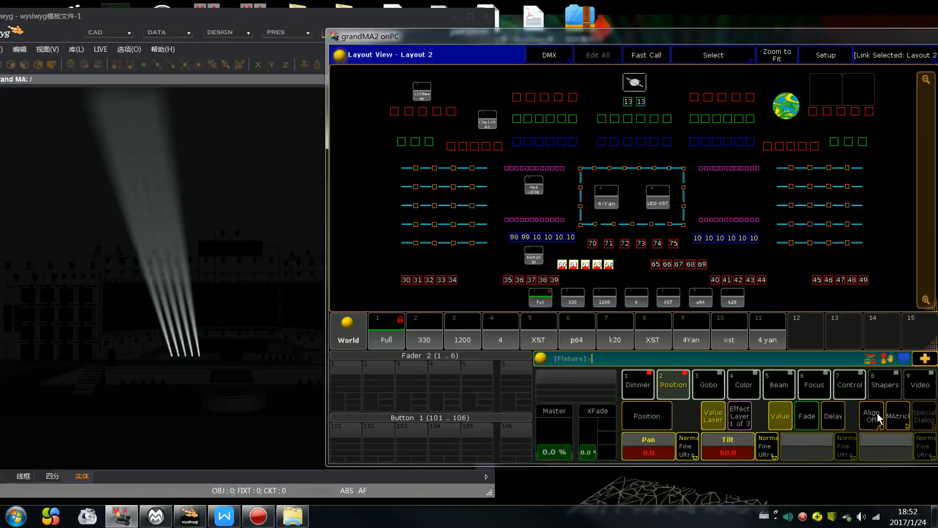
left_click(878, 413)
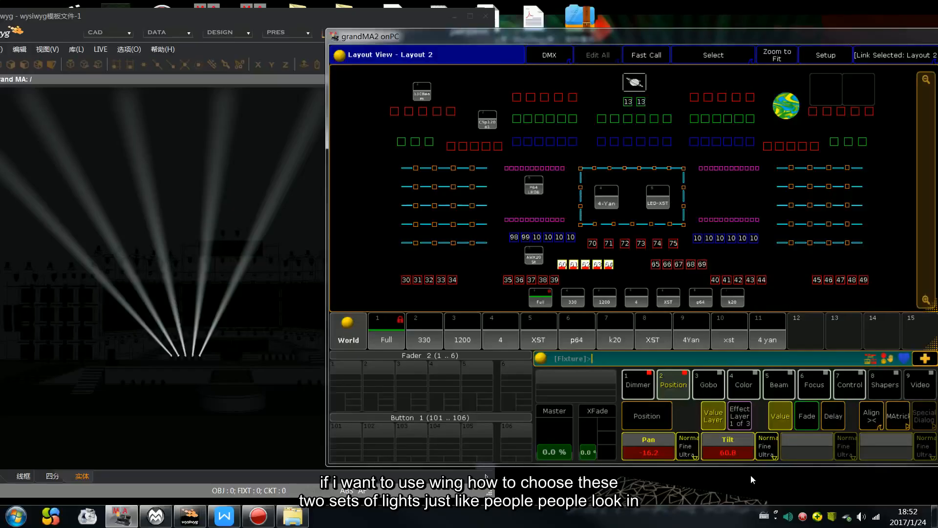
Step: Open the MAtricks settings, reselect fixtures 60 to 69, and clear the programmer of their selection and values
left_click(899, 423)
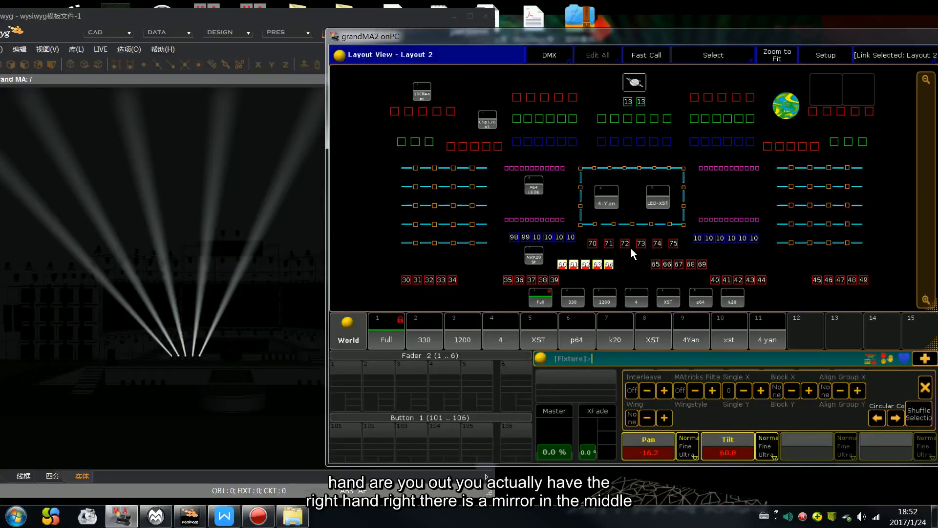
left_click_drag(552, 254, 624, 272)
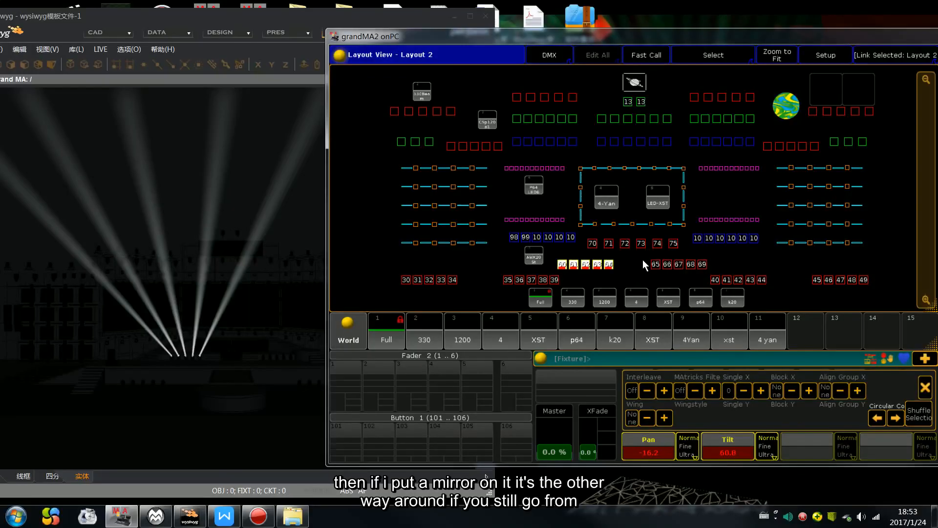
left_click_drag(647, 253, 721, 270)
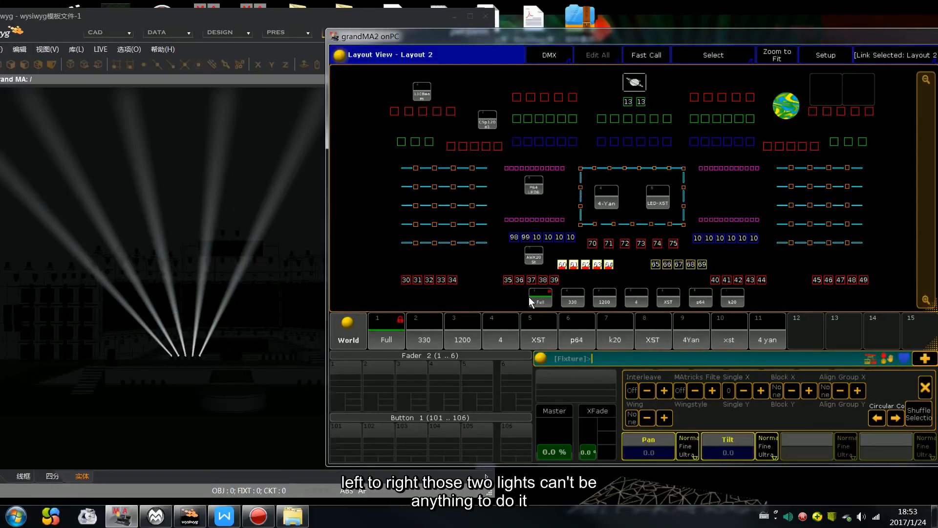
key("Escape")
key("Escape")
key("Escape")
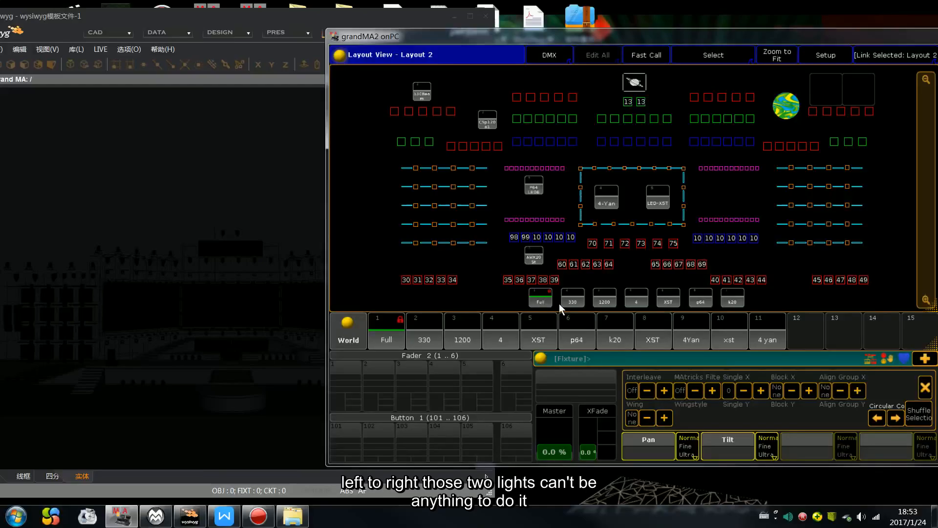
Step: Select fixtures 60 to 69 at full dimmer with Tilt 51.5 and fan their Pan to 32.4 using MAtricks Wing and Align ><
left_click_drag(561, 264, 713, 270)
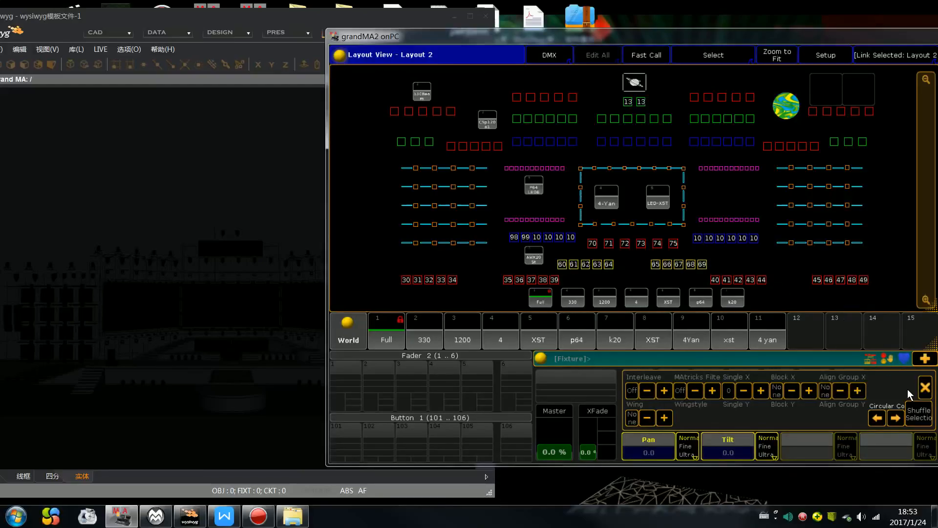
key("f")
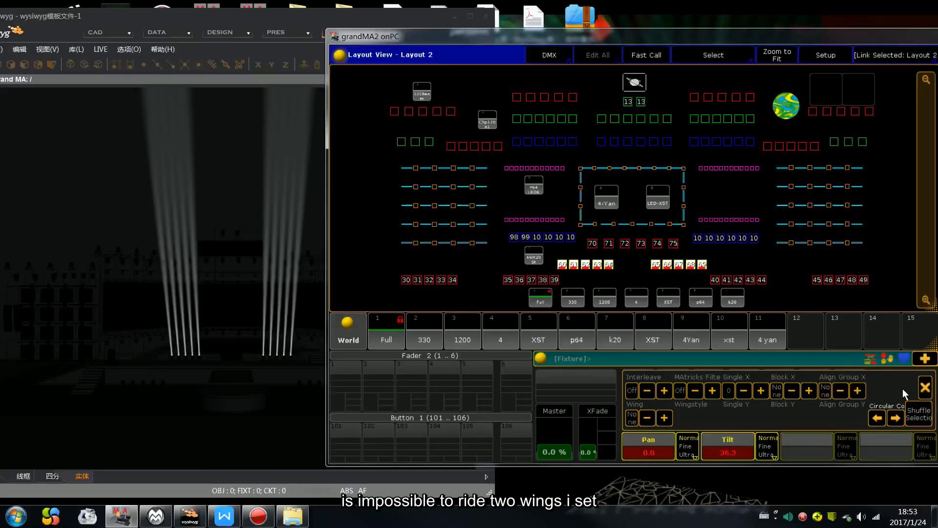
left_click(665, 417)
left_click(926, 388)
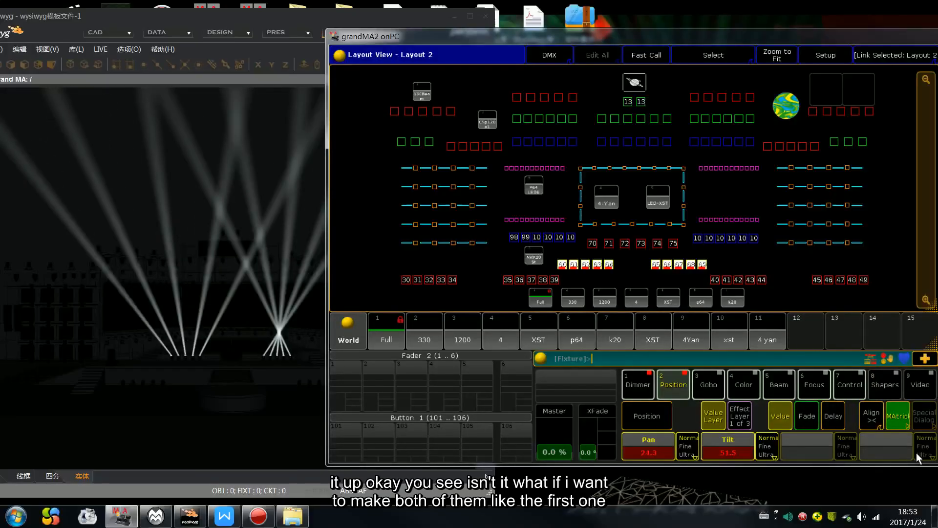
left_click(309, 302)
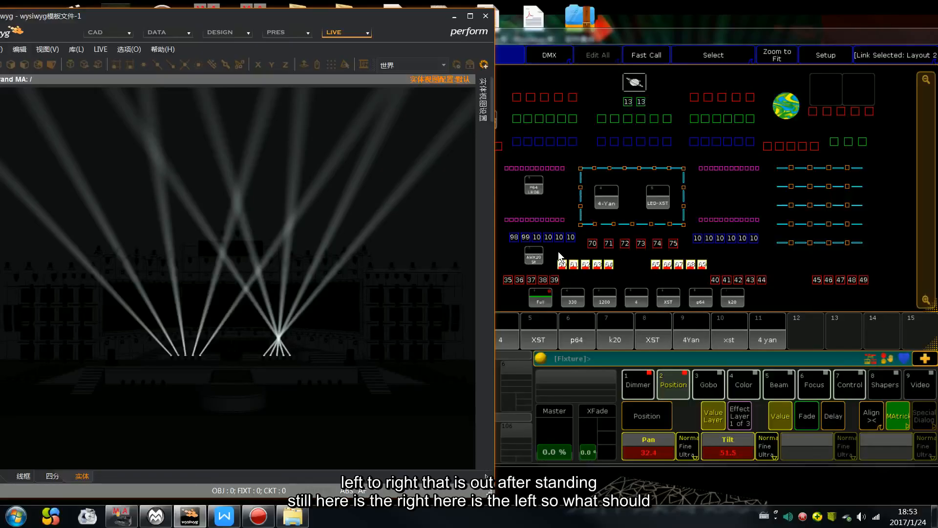
Step: Reselect fixtures 60 to 64 left to right and 69 to 65 right to left, and set their Pan to 0
left_click_drag(553, 254, 618, 271)
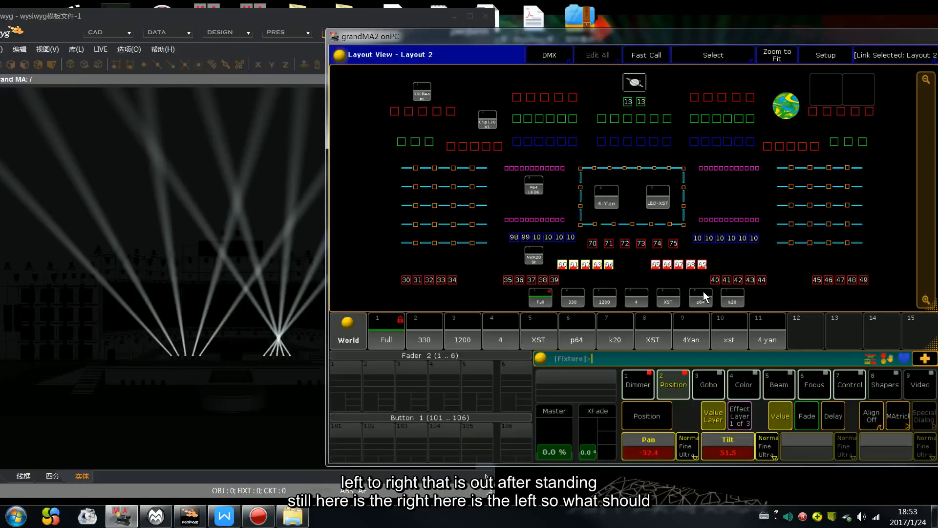
left_click_drag(714, 251, 652, 276)
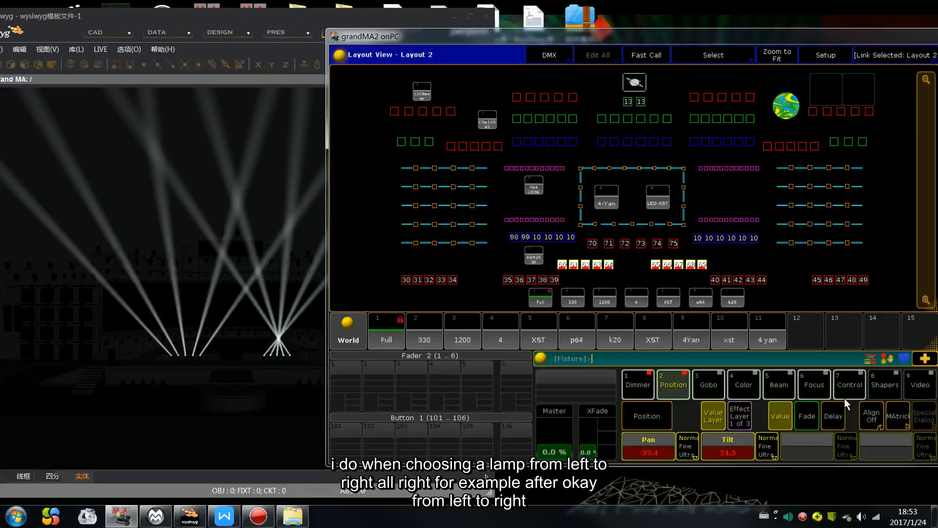
left_click(903, 413)
left_click(920, 387)
left_click(720, 453)
left_click(866, 139)
left_click(649, 442)
left_click(474, 273)
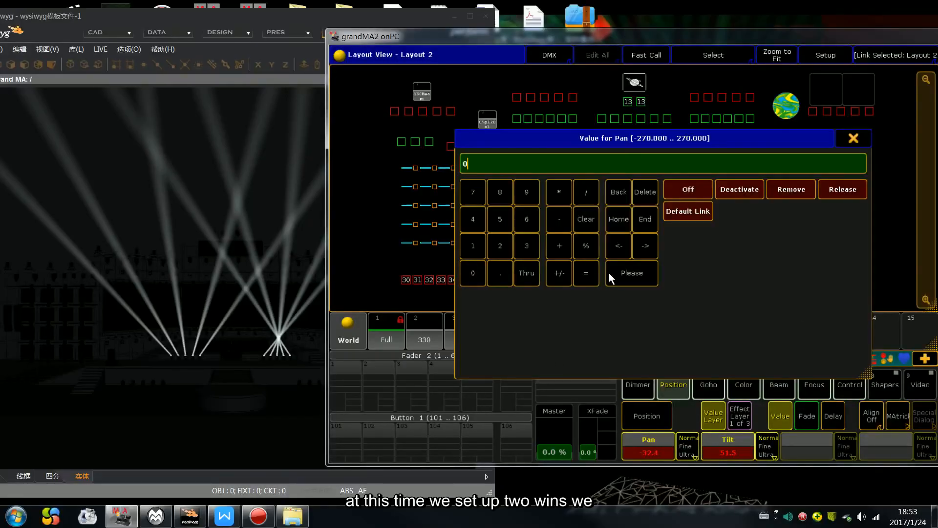
left_click(611, 273)
Step: Set MAtricks Wing to 2 and fan the fixtures' Pan to 29.7 using Align ><
left_click(899, 414)
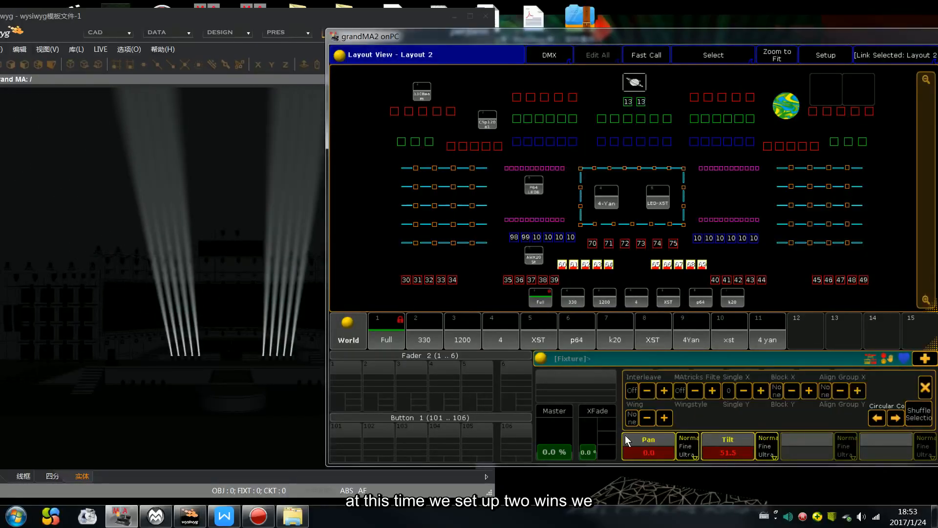
left_click(665, 418)
left_click(925, 389)
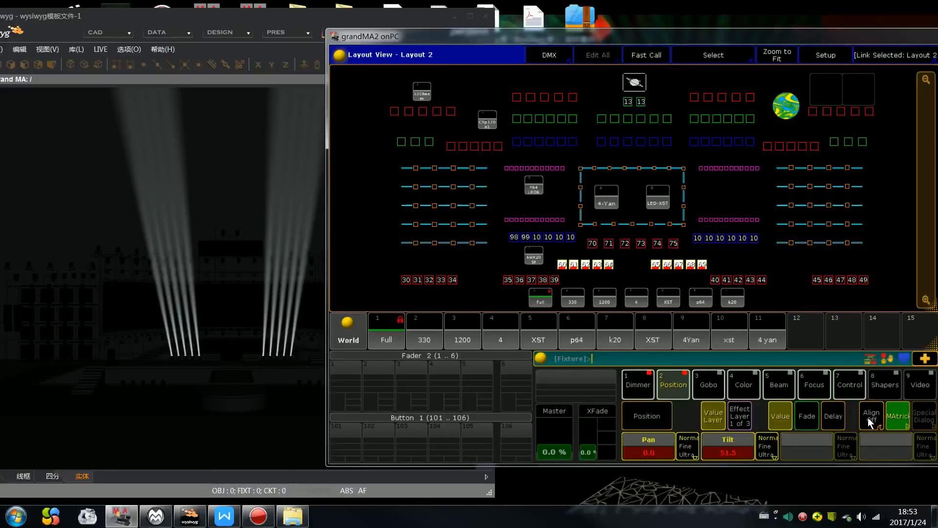
scroll(921, 486, "up", 10)
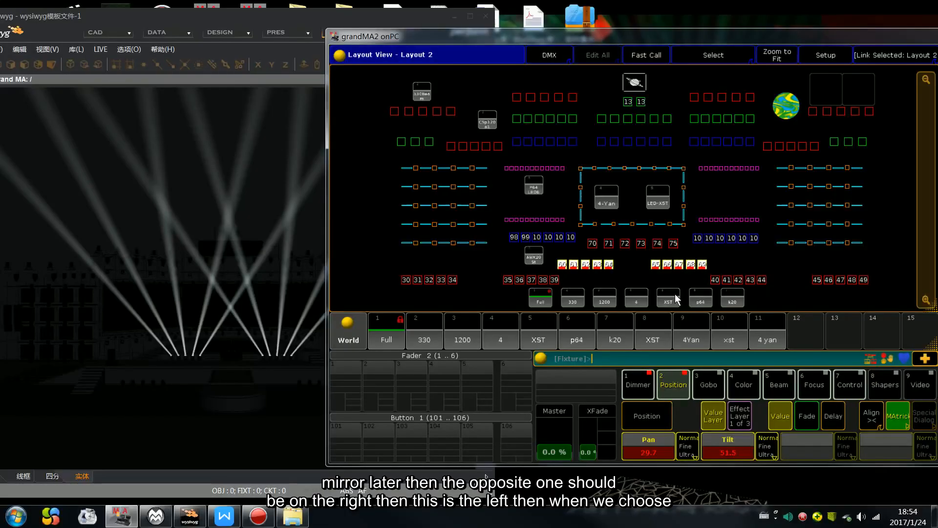
Step: Repeat the mirrored selection of fixtures 60 to 64 and 69 to 65, and review the Wing setting in MAtricks
left_click_drag(709, 249, 648, 276)
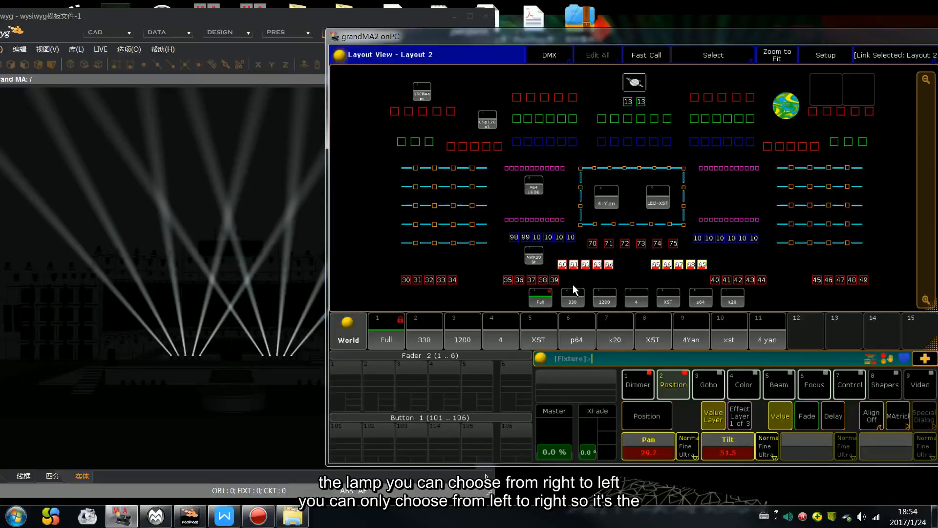
left_click_drag(555, 252, 616, 276)
left_click_drag(709, 252, 645, 276)
left_click(897, 419)
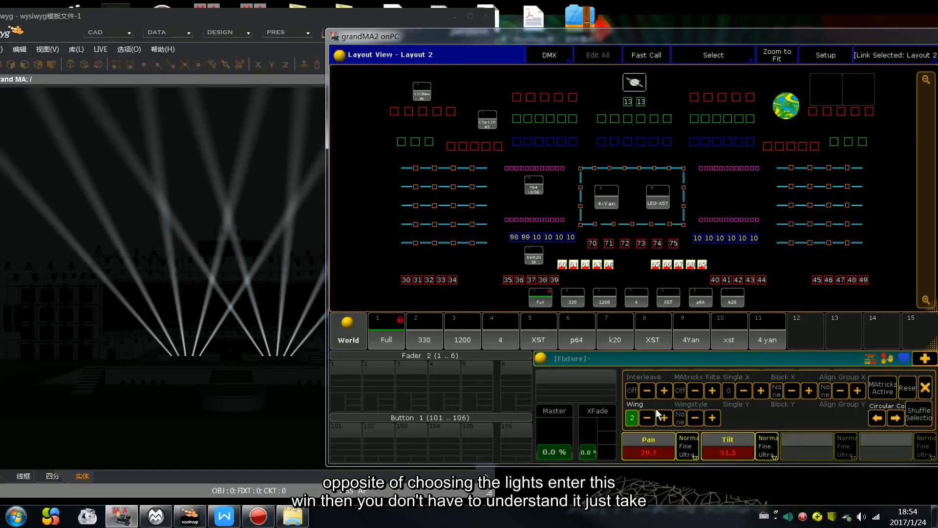
left_click(927, 389)
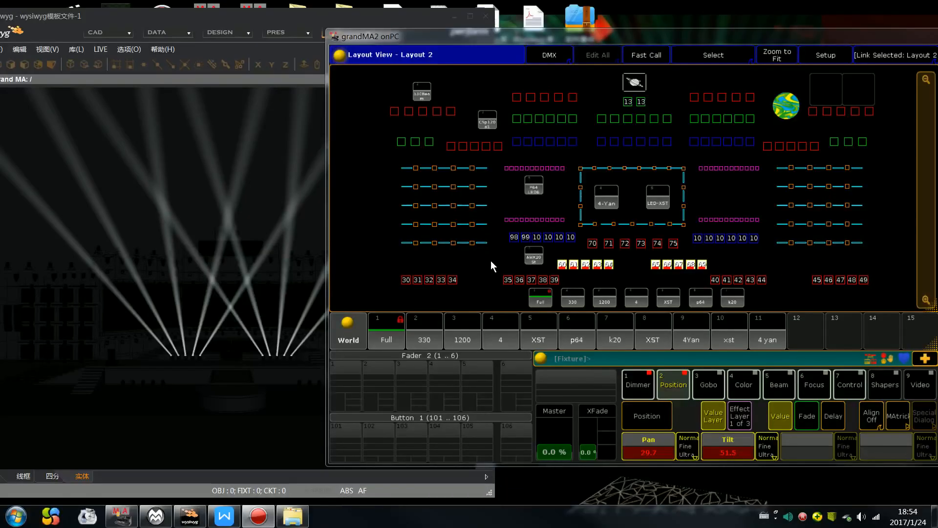
Step: Clear the programmer, then select fixtures 30–34, 49–45, 35–39, 44–40, 60–64 and 69–65 in that mirrored order
key("BackSpace")
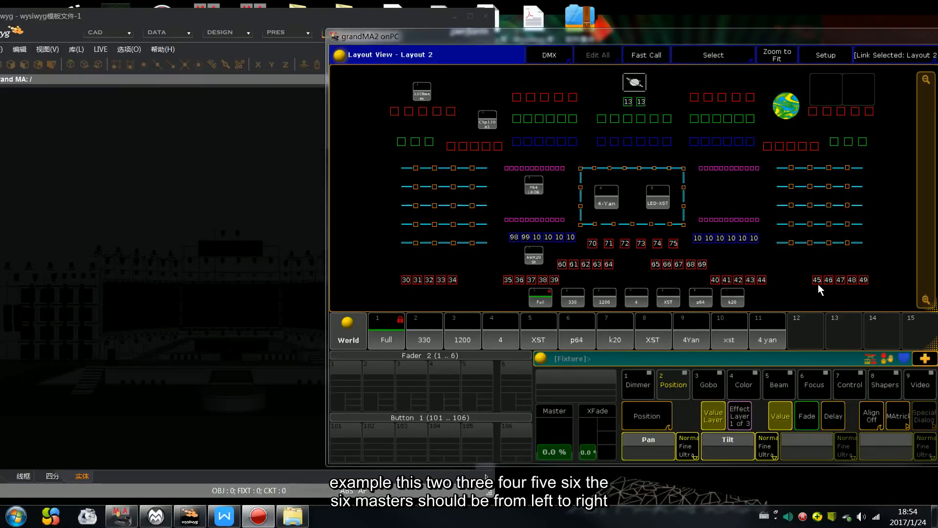
left_click_drag(398, 273, 468, 298)
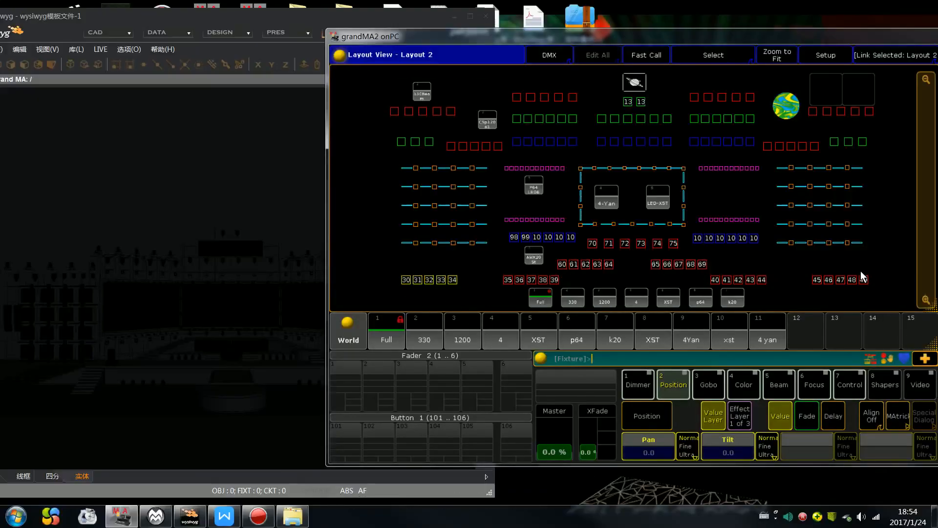
left_click_drag(878, 268, 802, 292)
left_click_drag(496, 266, 567, 295)
left_click_drag(773, 269, 704, 295)
left_click_drag(561, 259, 616, 270)
left_click_drag(698, 264, 646, 277)
left_click_drag(587, 240, 630, 251)
key("BackSpace")
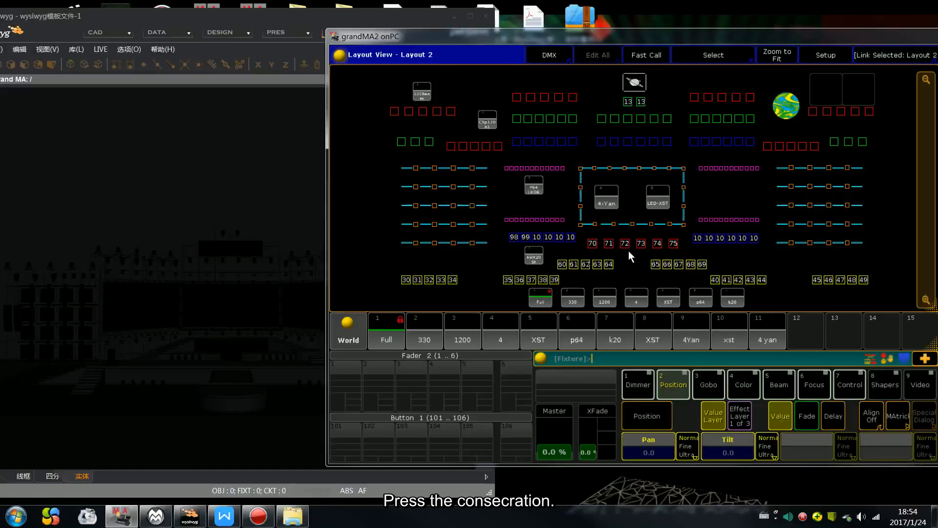
Step: Set the six fixture groups to full dimmer and Tilt 46.0, and fan Pan to 21.6 with one MAtricks wing per group and Align ><
key("f")
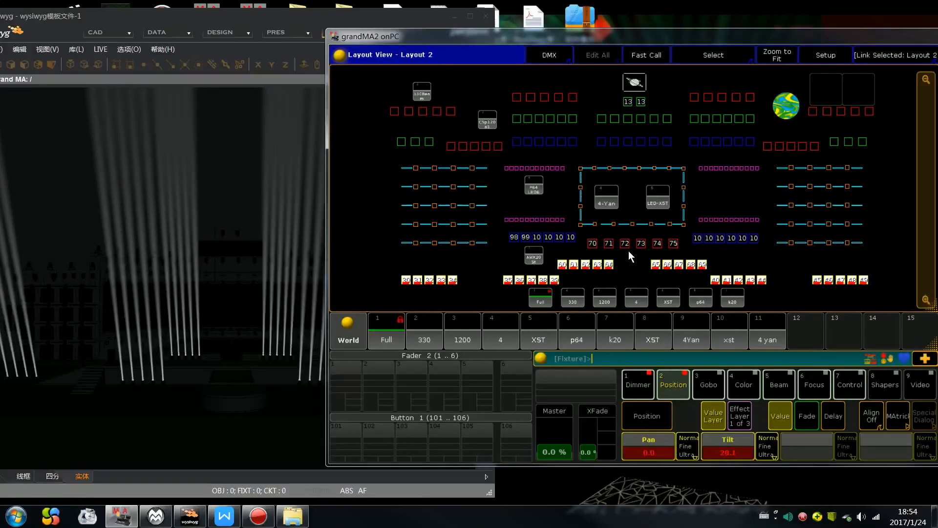
left_click(259, 235)
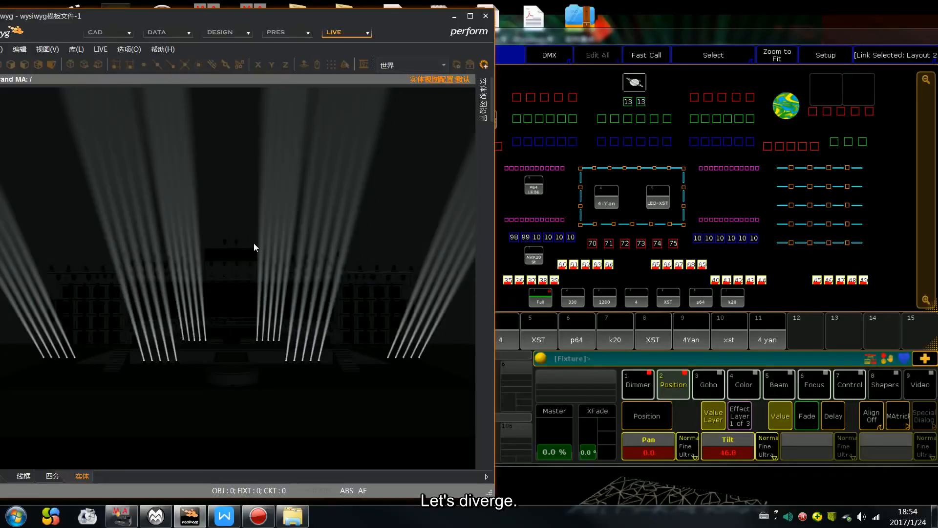
left_click(897, 410)
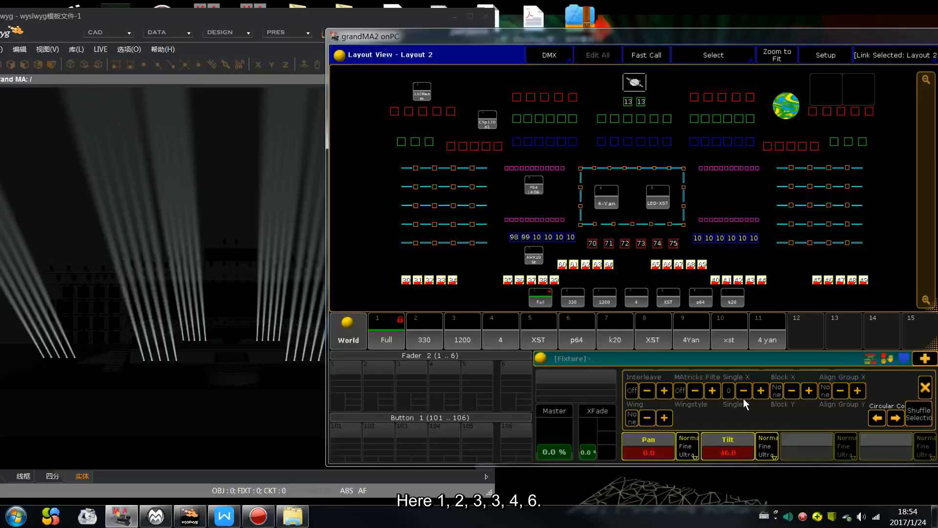
left_click(667, 417)
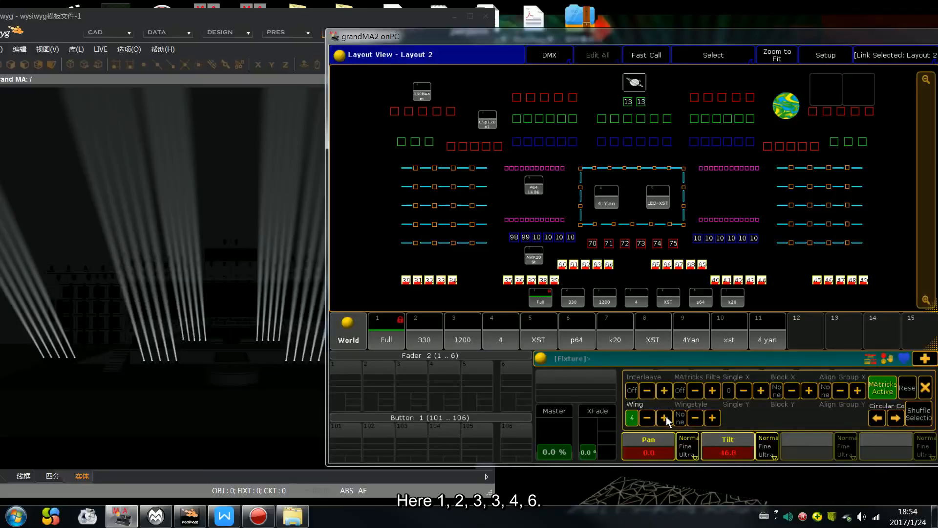
left_click(925, 390)
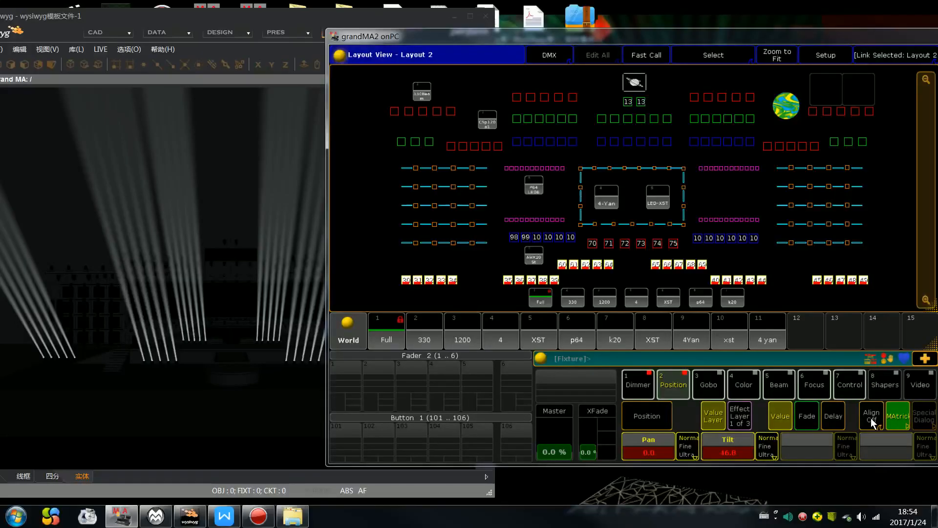
left_click(871, 418)
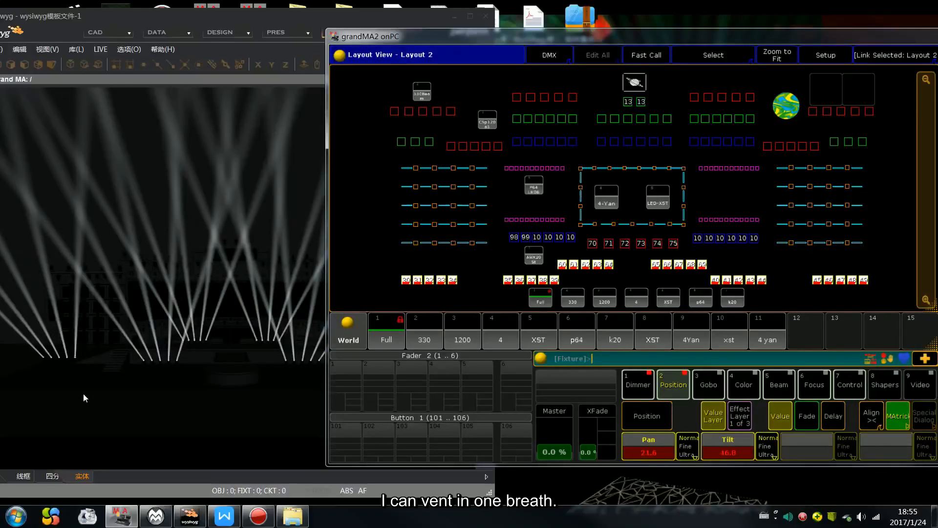
Step: Compare the fanned beams in wysiwyg with the six selected groups in the grandMA2 layout, and review the MAtricks settings
left_click(206, 310)
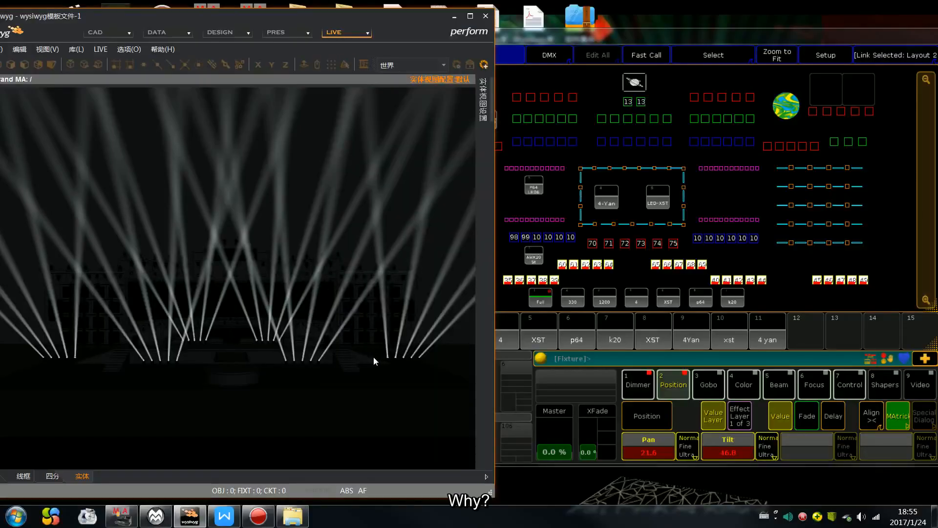
left_click(633, 276)
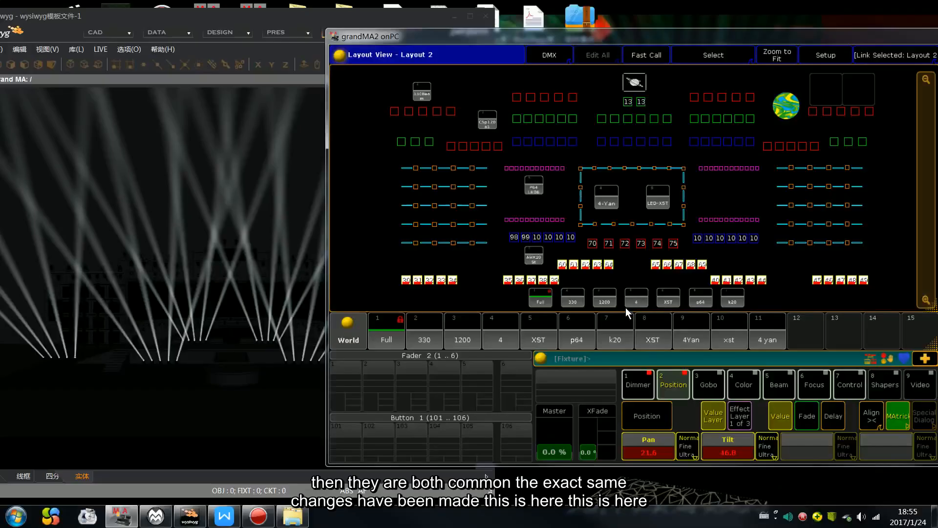
left_click(97, 363)
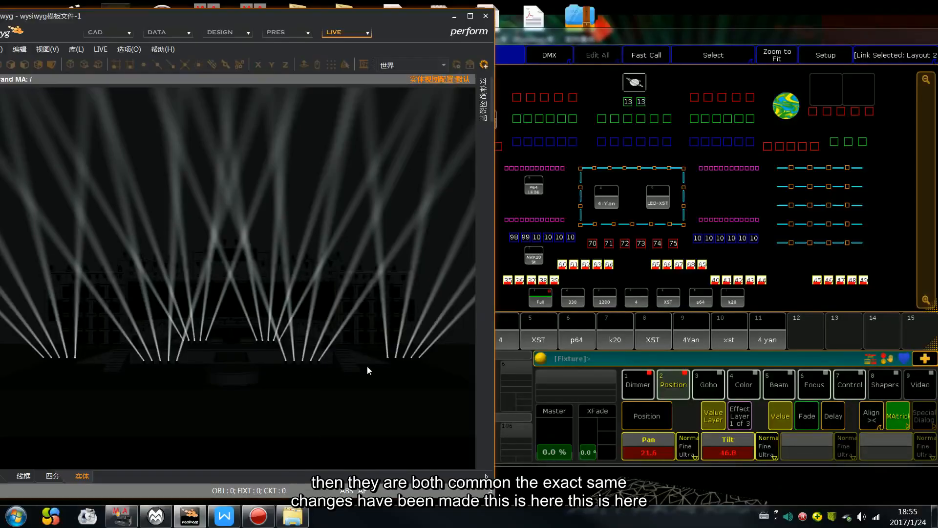
left_click(649, 280)
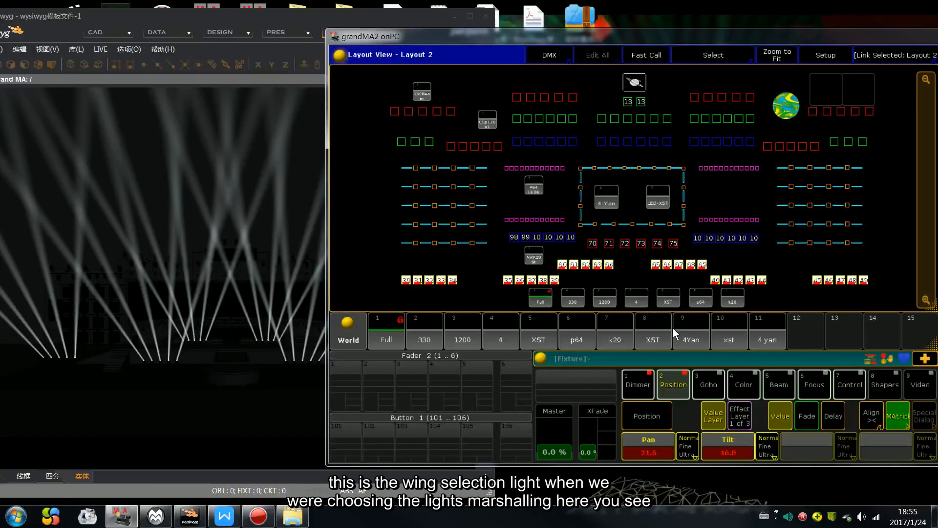
left_click(895, 419)
left_click(925, 390)
Step: Switch to the Group pool view and clear the programmer of all selected fixtures and values
left_click(937, 293)
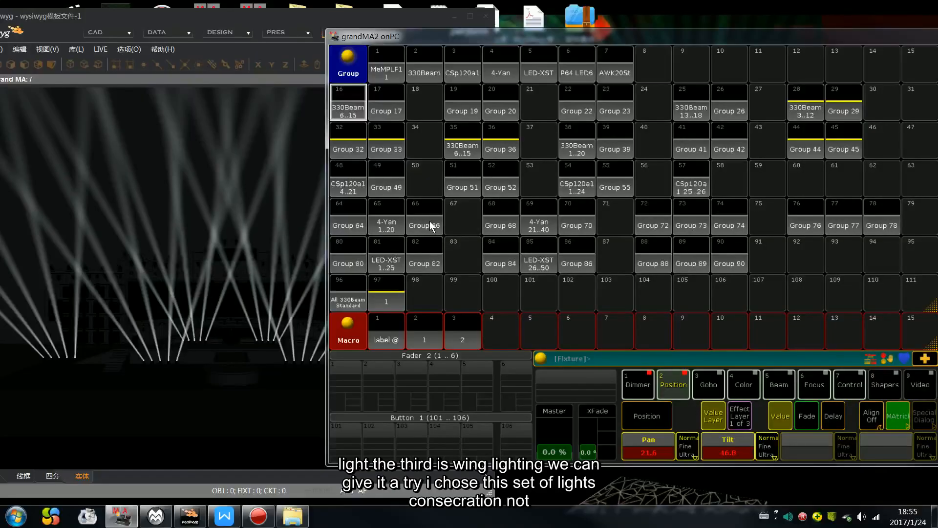
key("BackSpace")
key("BackSpace")
key("BackSpace")
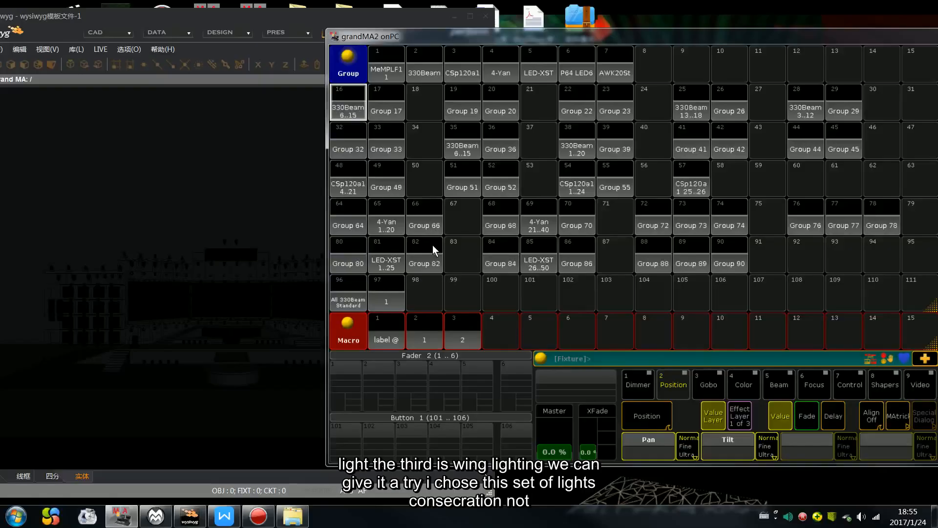
Step: Try selecting Group 82 and Group 66 in turn, and move the grandMA2 window so its view bar is on screen
left_click(431, 259)
key("BackSpace")
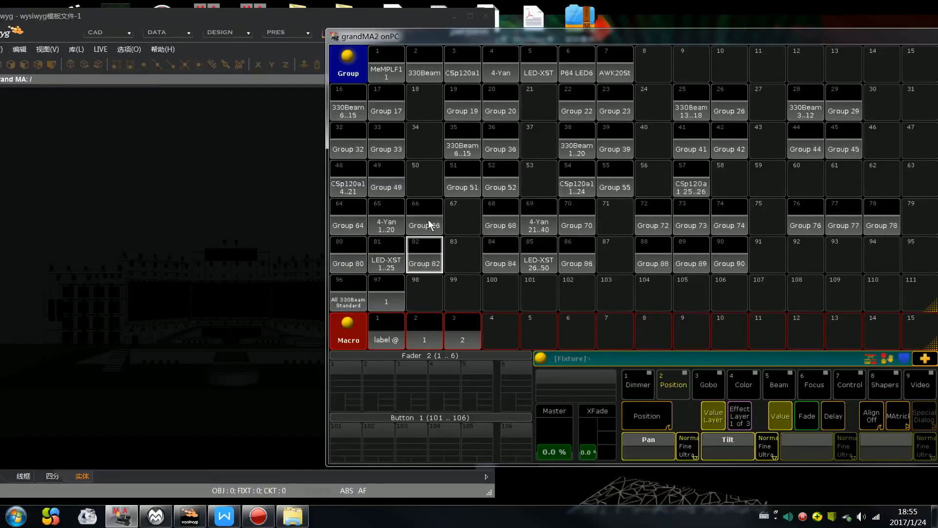
left_click(428, 222)
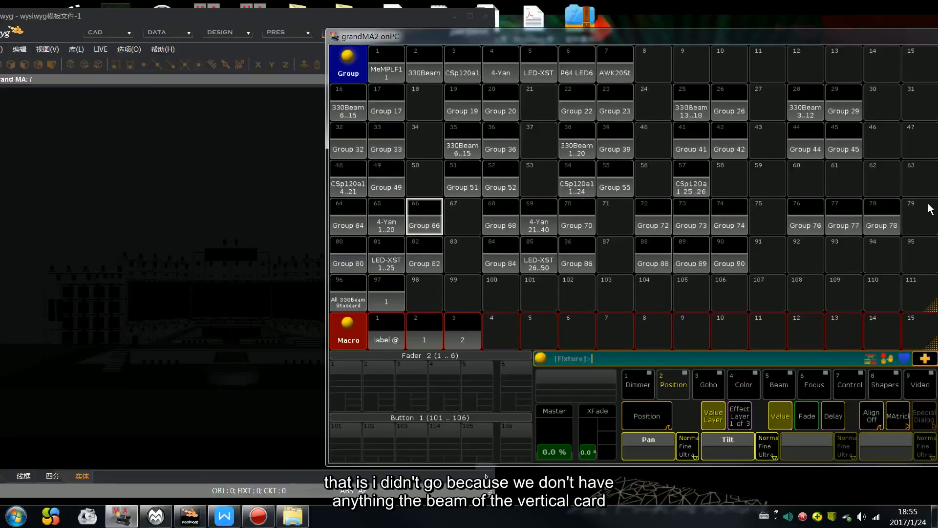
left_click_drag(829, 36, 696, 38)
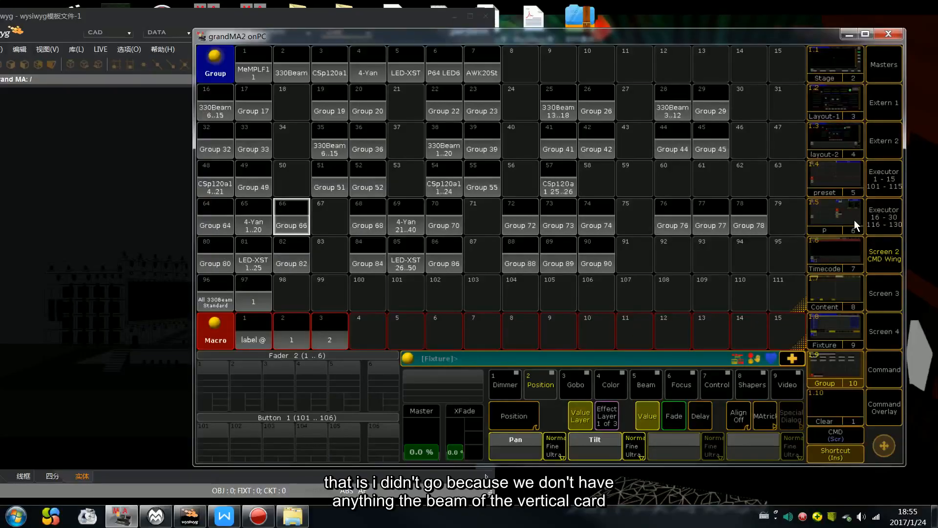
Step: Show Layout 2, try selecting the first LED strip column and the 330Beam 1 to 10 rows, and clear the selection
left_click(841, 100)
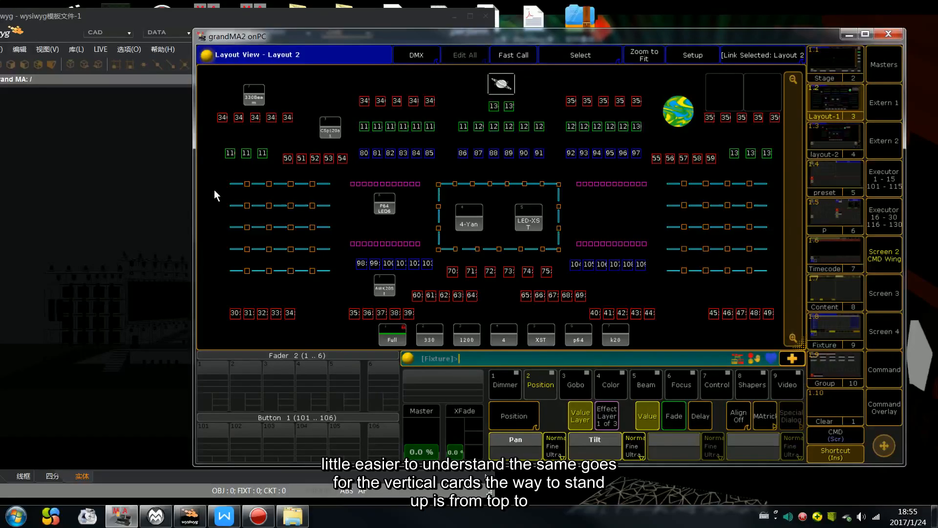
left_click_drag(209, 172, 241, 168)
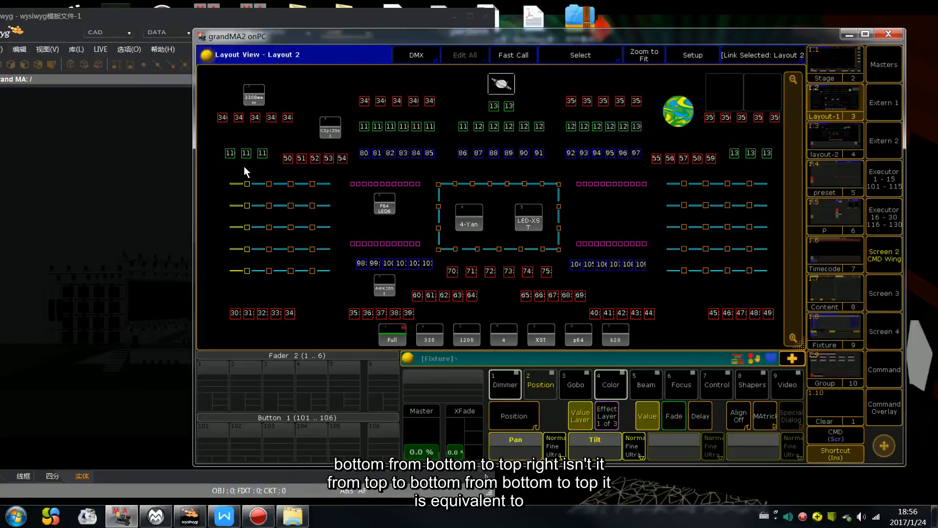
left_click_drag(219, 298, 292, 328)
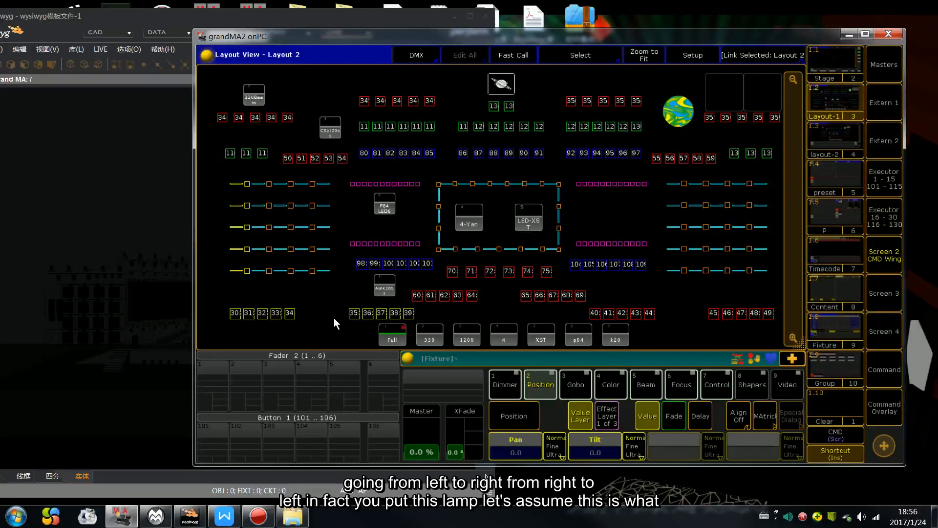
key("Escape")
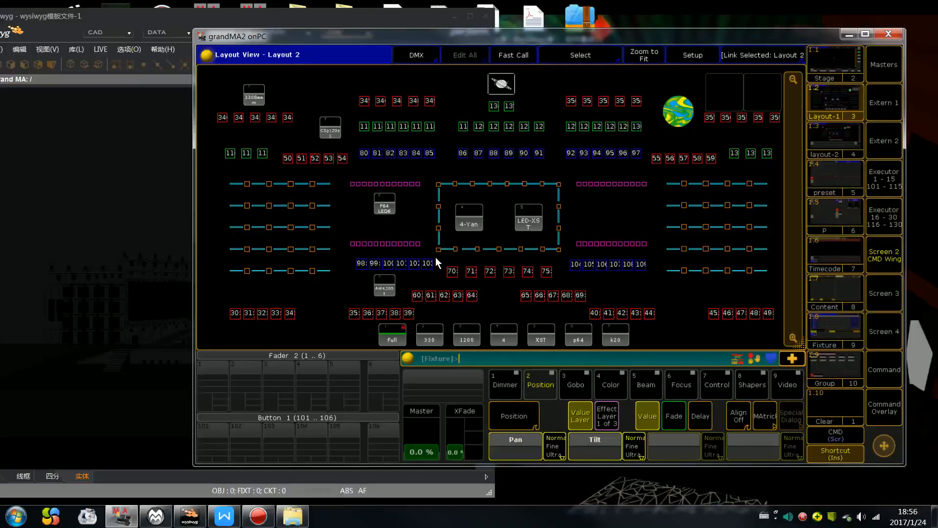
Step: Set the two leftmost LED strip columns in the layout to full dimmer, and shorten the layout window to free a row beneath it
mouse_move(801, 343)
left_mouse_down()
mouse_move(790, 315)
mouse_move(800, 342)
left_mouse_up()
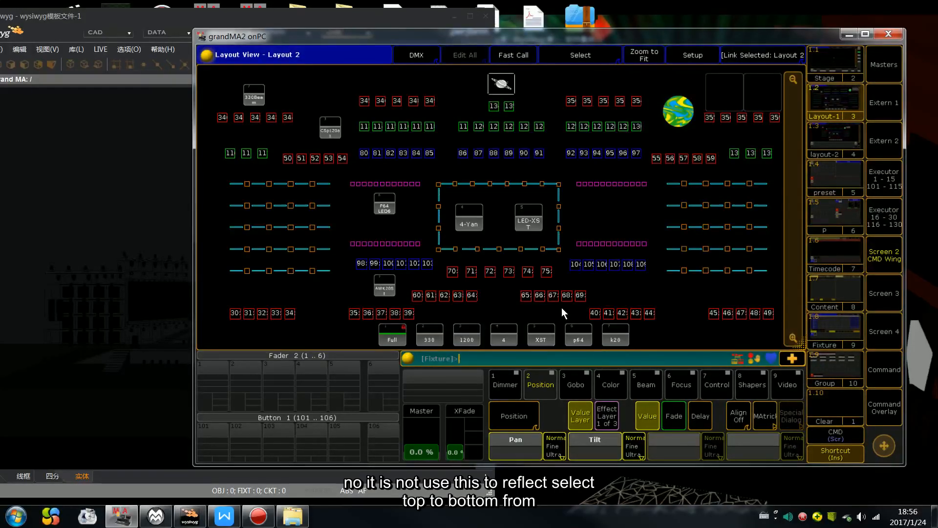
left_click_drag(220, 170, 254, 168)
left_click_drag(803, 348, 800, 309)
key("f")
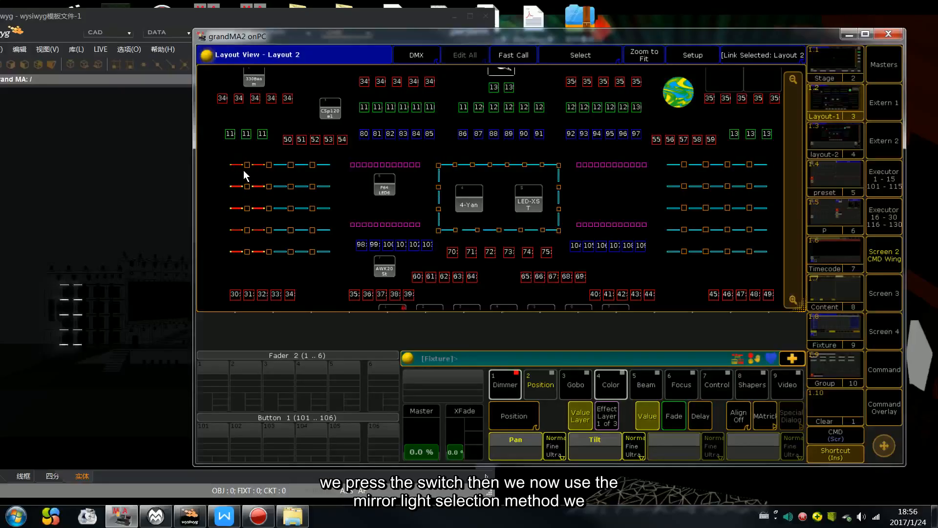
Step: Add an Effects pool beneath the layout, and apply Dimmer Sin and then Dimmer Chase to the LED strips
left_click(201, 318)
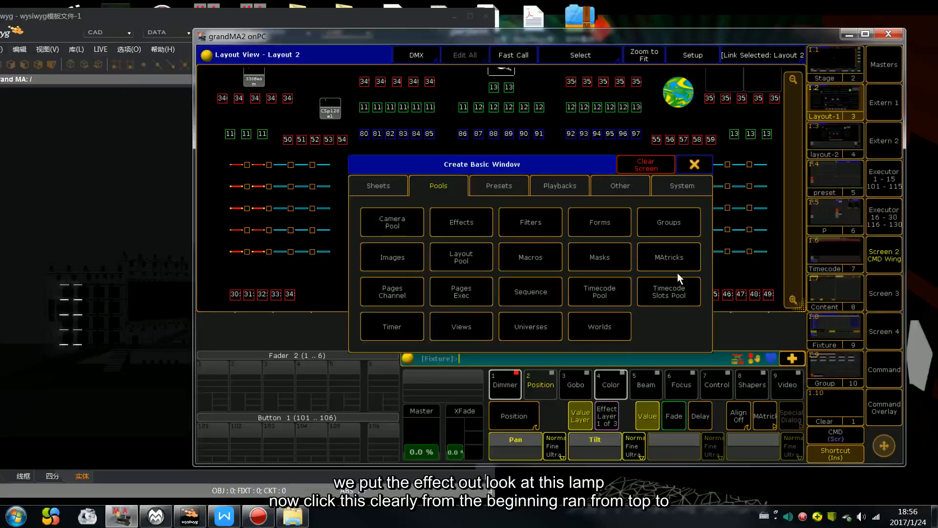
left_click(435, 222)
left_click(257, 334)
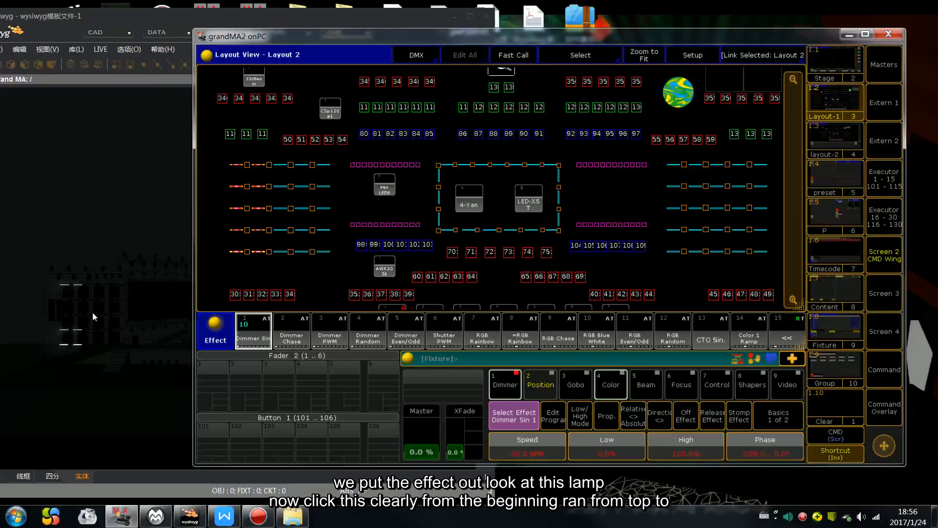
left_click(289, 338)
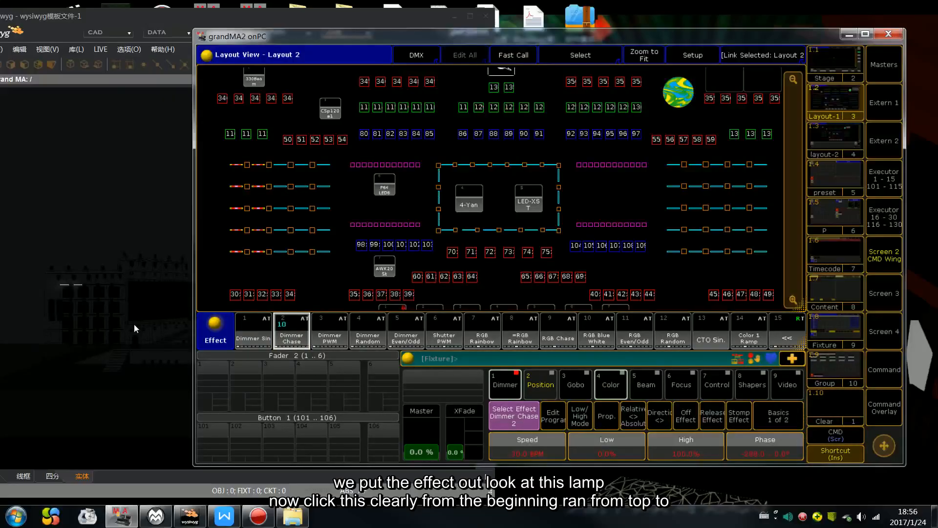
Step: Review the Wings setting of the Dimmer Chase effect in the Effect Editor, and clear the programmer
left_click(292, 341)
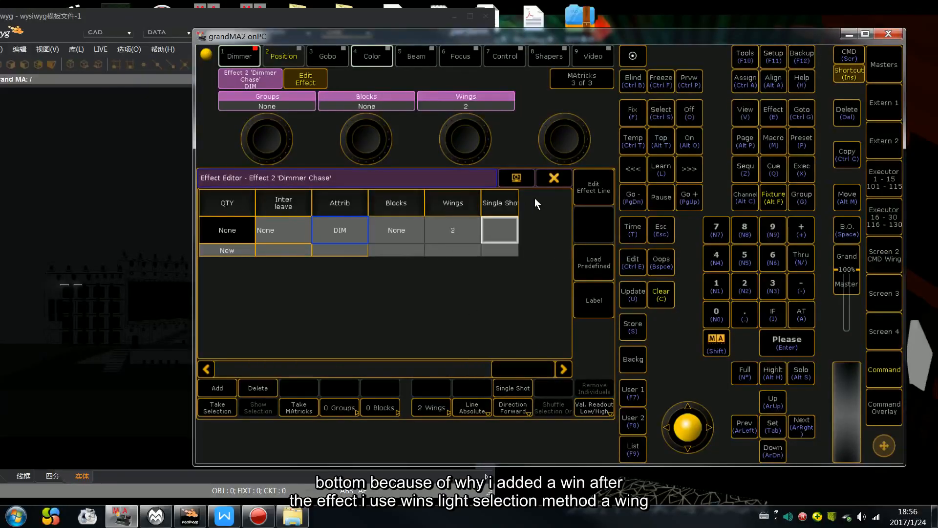
left_click(553, 178)
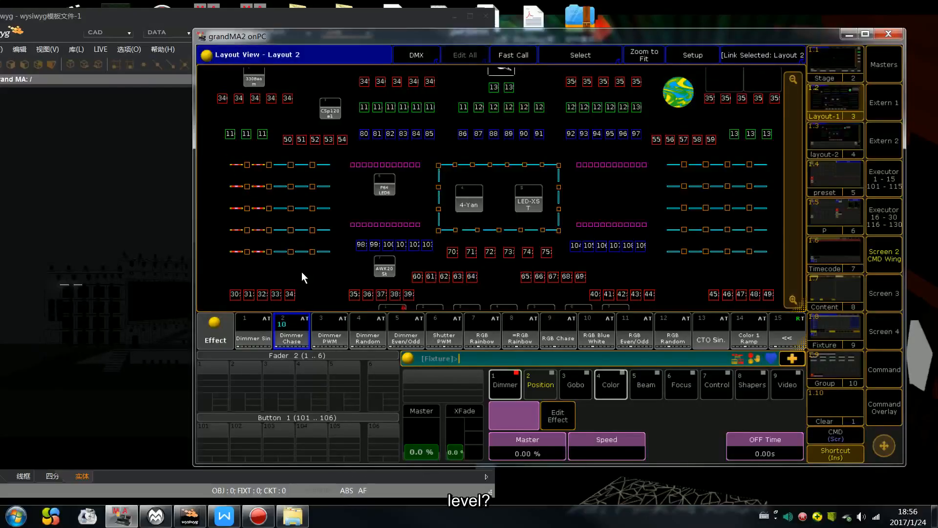
key("BackSpace")
key("BackSpace")
key("BackSpace")
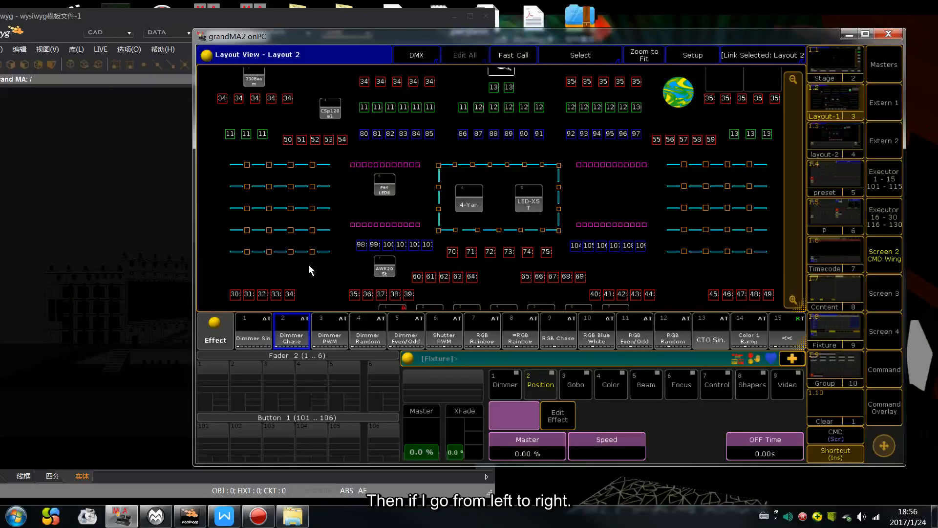
Step: Select 330Beam 1 to 5 from left to right and 330Beam 6 to 10 from right to left, and apply Dimmer Chase
left_click_drag(218, 281, 295, 303)
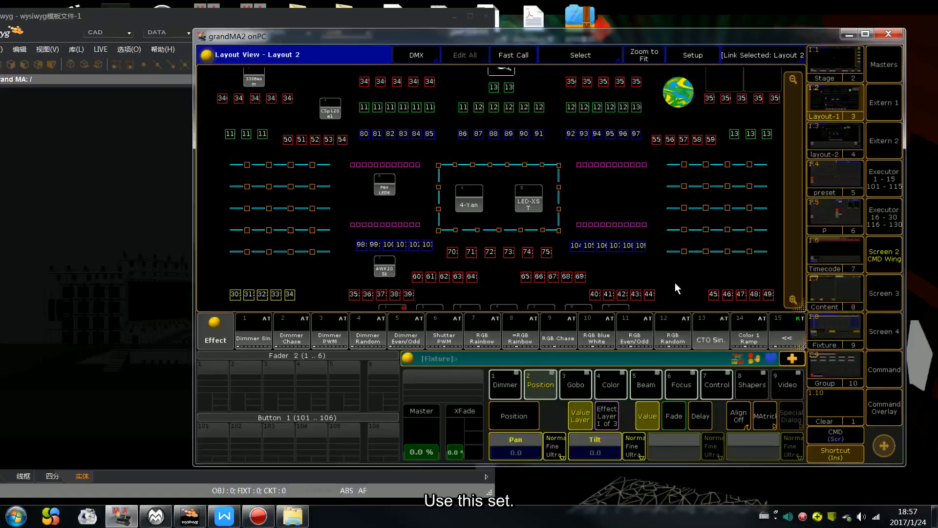
left_click_drag(417, 288, 337, 304)
left_click(289, 333)
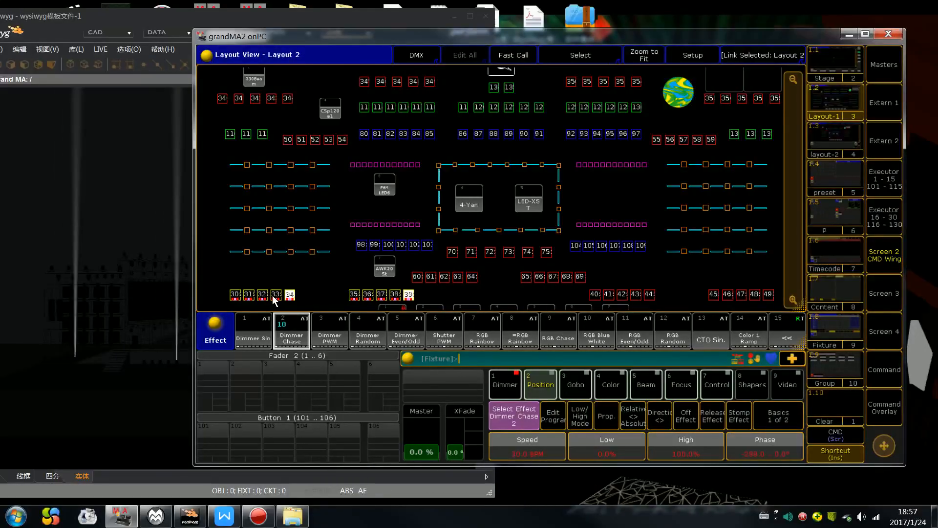
Step: Put the layout into Setup mode and try rotating both selected 330Beam rows together
left_click(684, 57)
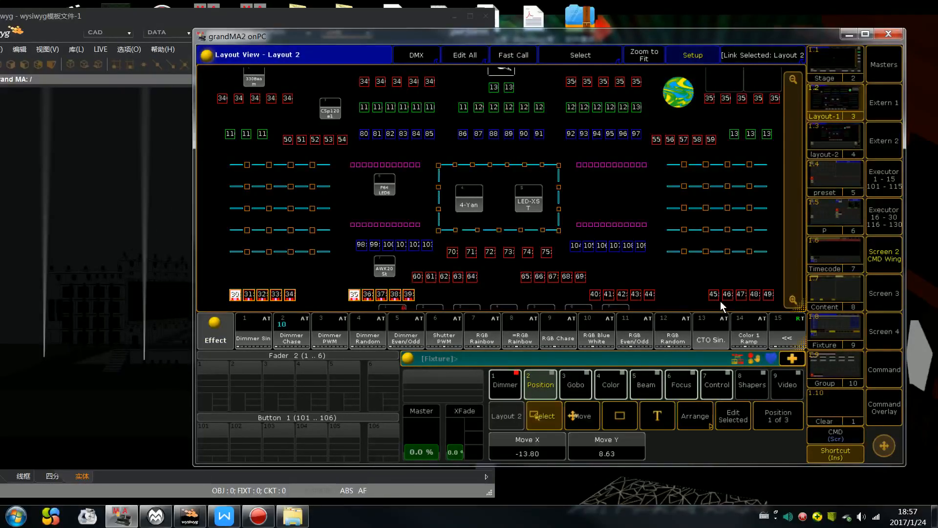
left_click(775, 418)
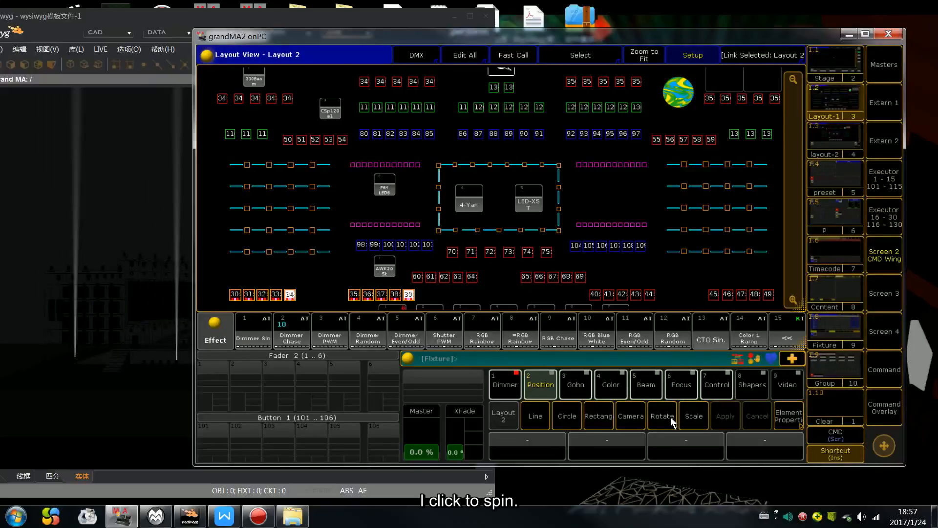
left_click(670, 416)
left_click(670, 416)
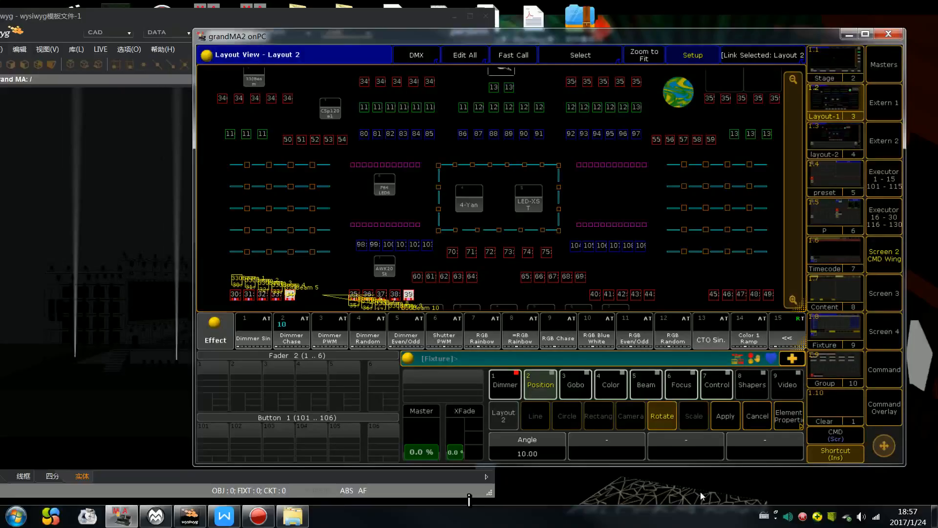
scroll(700, 497, "down", 7)
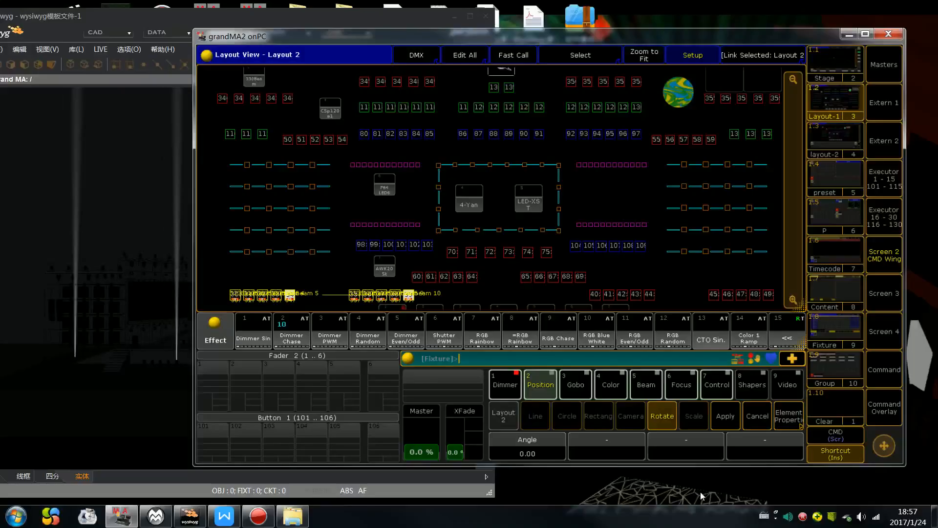
left_click(757, 418)
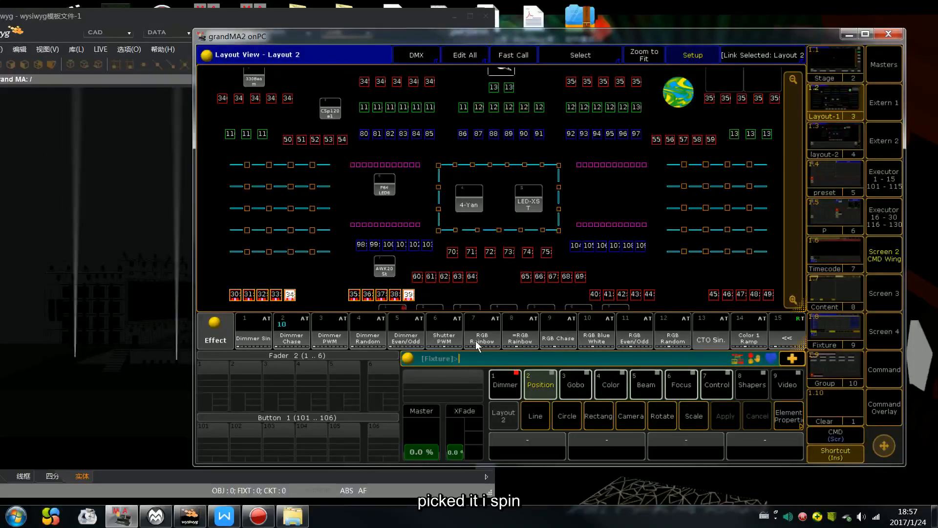
Step: Rotate the 330Beam 1 to 5 row by 90 degrees in the layout
left_click_drag(215, 277, 316, 304)
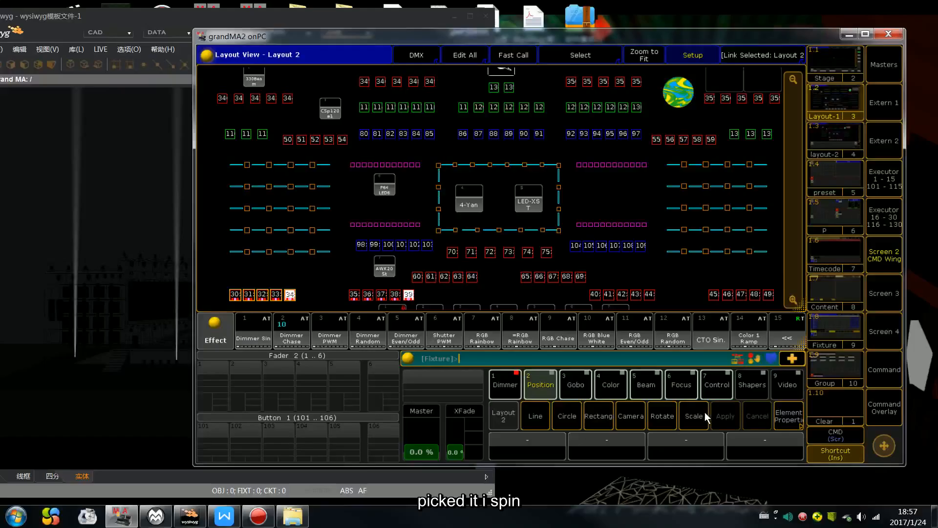
left_click(664, 417)
scroll(729, 521, "up", 10)
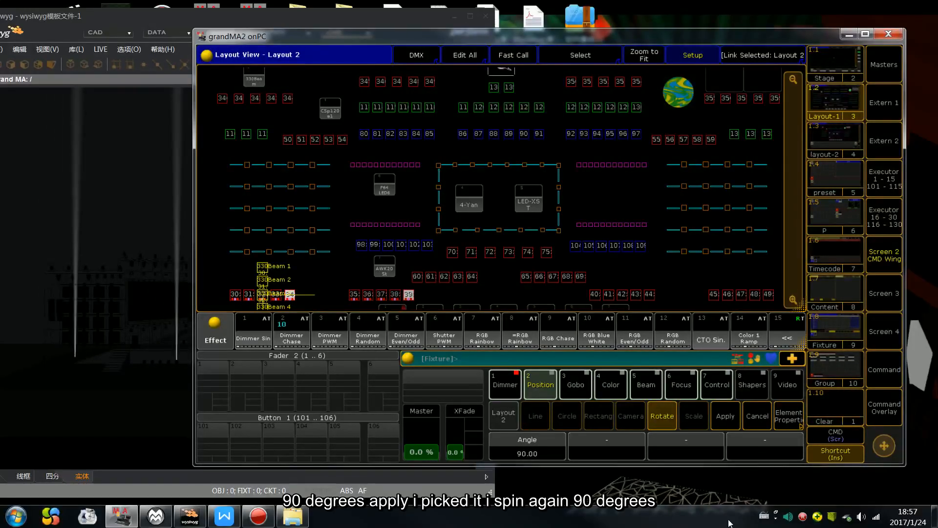
left_click(725, 418)
Step: Rotate the 330Beam 6 to 10 row by 90 degrees in the layout
left_click_drag(341, 288, 423, 300)
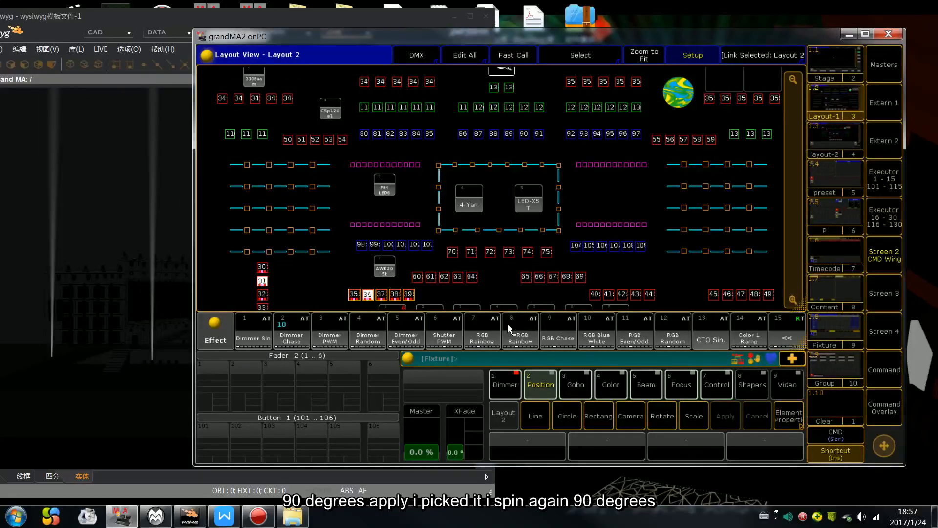
left_click(662, 415)
scroll(662, 415, "up", 17)
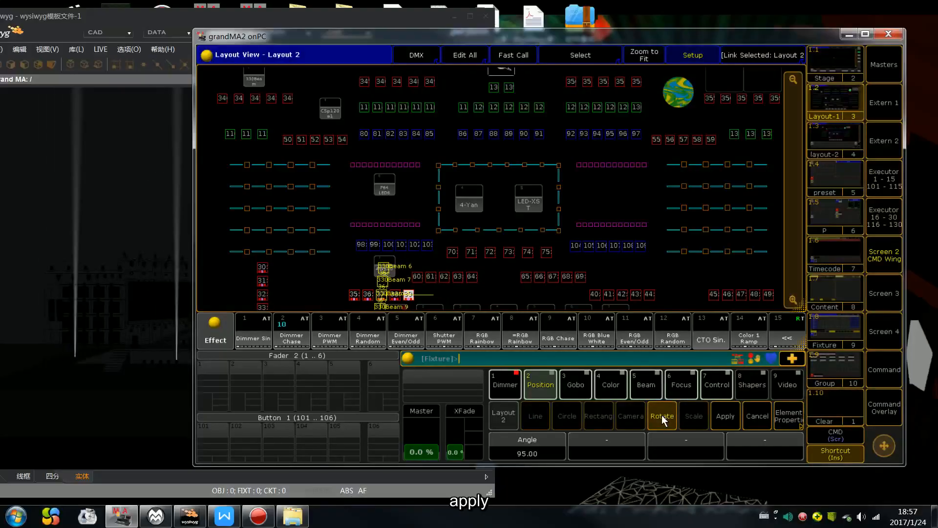
scroll(662, 415, "up", 1)
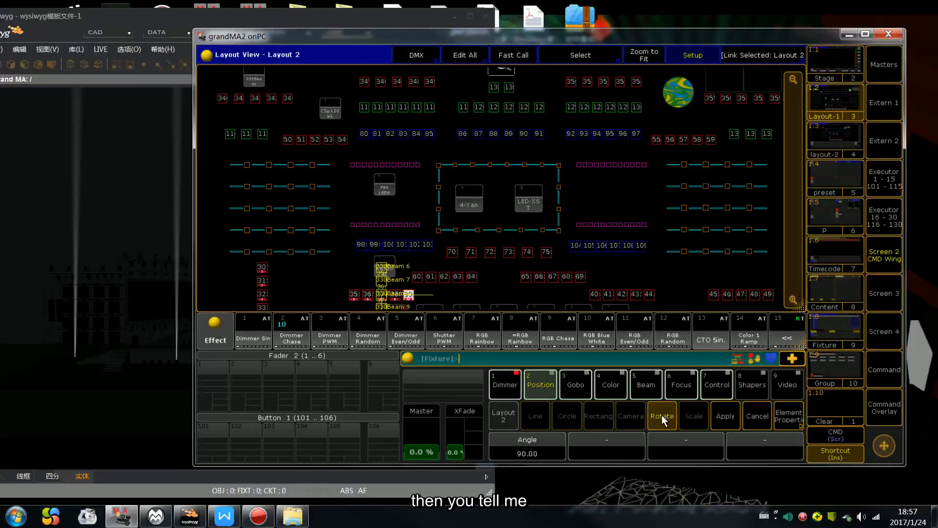
left_click(725, 416)
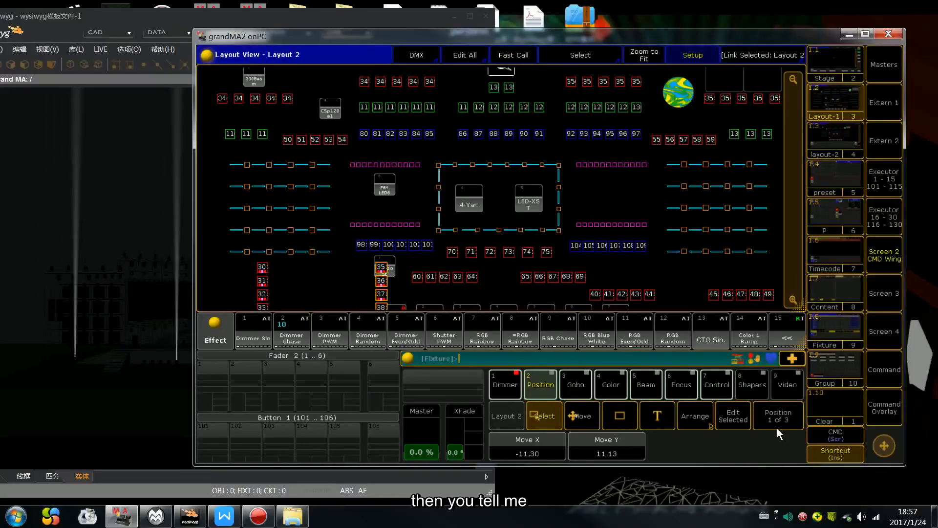
Step: Move the 330Beam 6 to 10 column beside the 330Beam 1 to 5 column at X -20.50, Y 11.00, and compare both columns
scroll(777, 428, "down", 12)
scroll(778, 427, "up", 3)
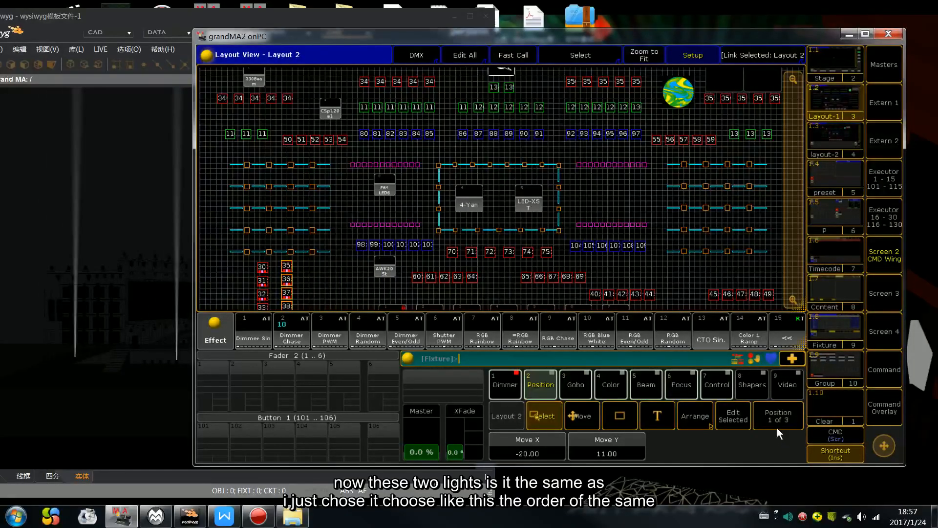
scroll(777, 428, "down", 1)
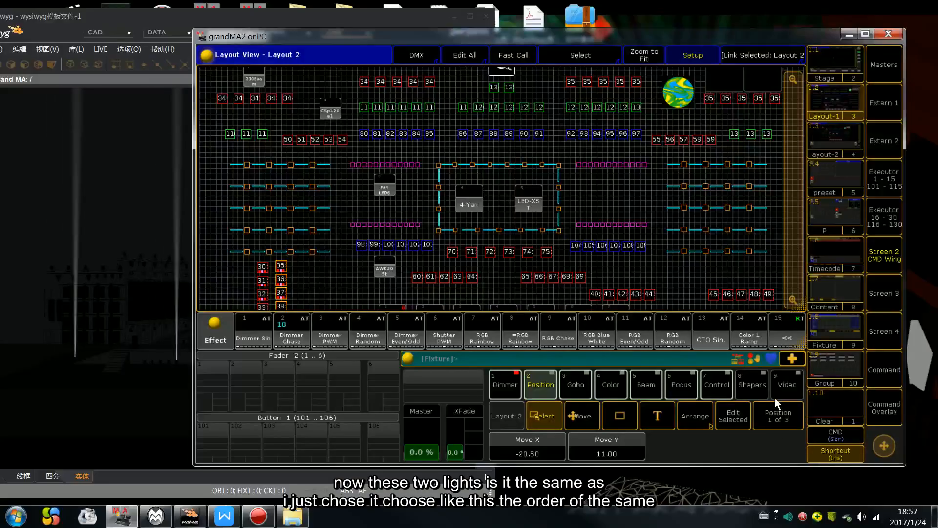
scroll(792, 264, "down", 5)
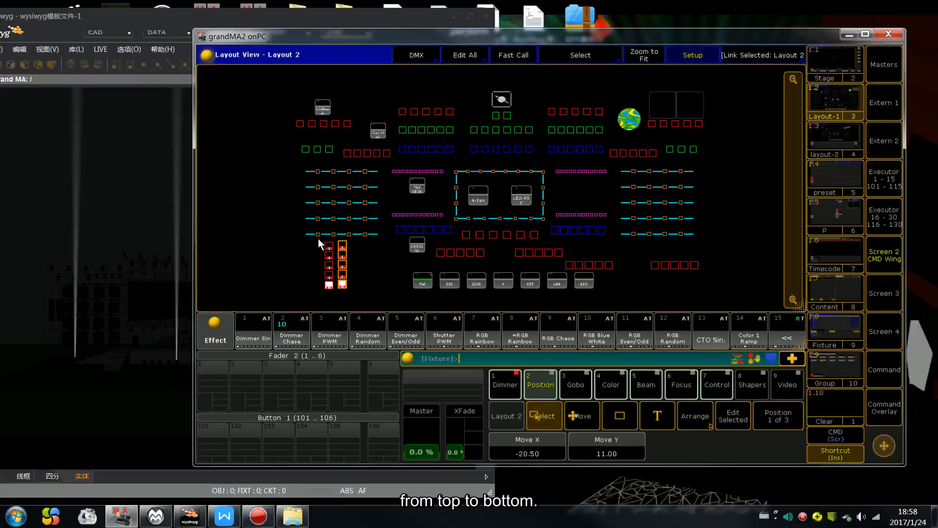
mouse_move(321, 236)
left_mouse_down()
mouse_move(336, 294)
mouse_move(345, 259)
mouse_move(336, 233)
left_mouse_up()
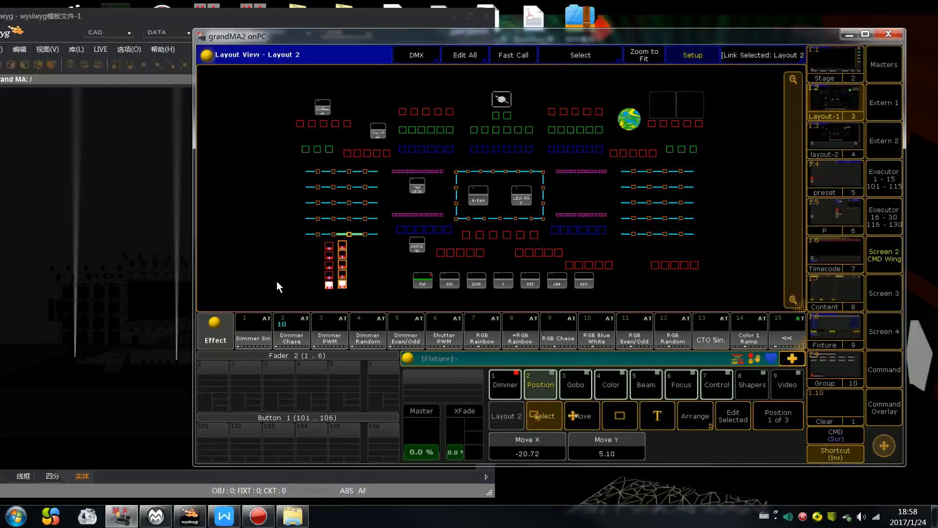
Step: Undo the layout move, zoom and rotation changes made to the two 330Beam rows
key("BackSpace")
key("BackSpace")
key("BackSpace")
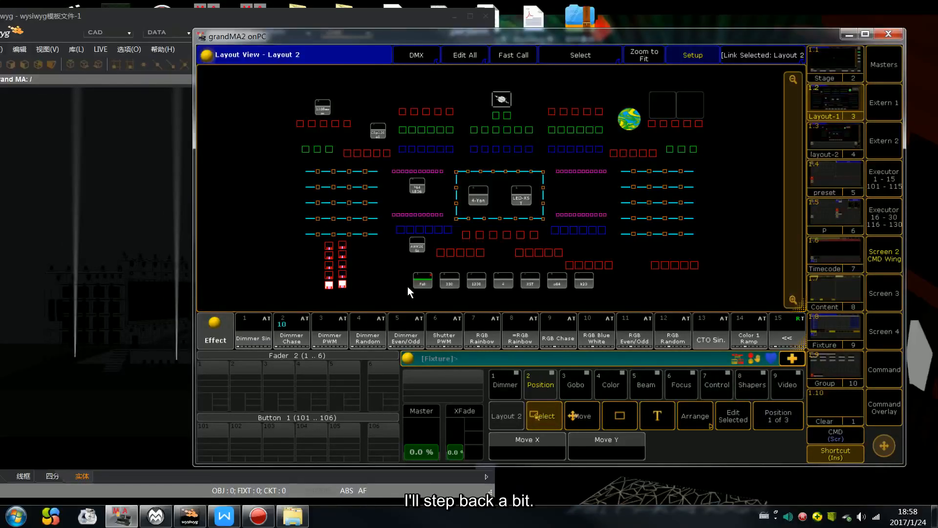
key("BackSpace")
key("BackSpace")
key("BackSpace")
key("BackSpace")
key("BackSpace")
key("BackSpace")
key("BackSpace")
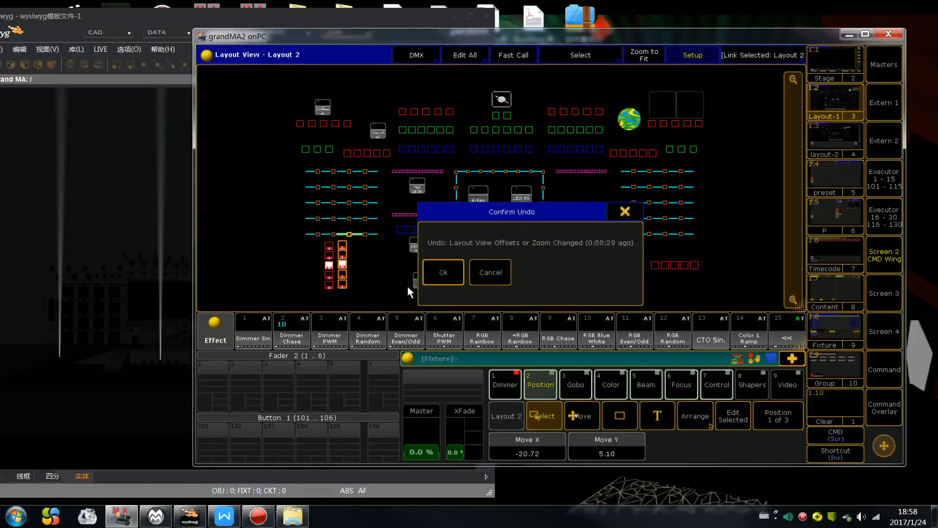
key("BackSpace")
key("BackSpace")
key("BackSpace")
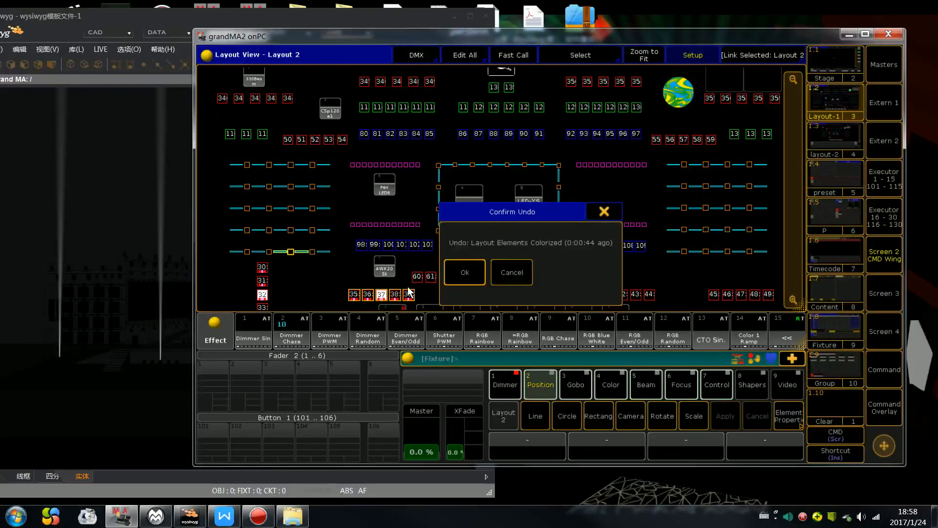
Step: Undo the remaining layout changes to the two 330Beam rows and clear the programmer
key("Escape")
key("Escape")
key("Escape")
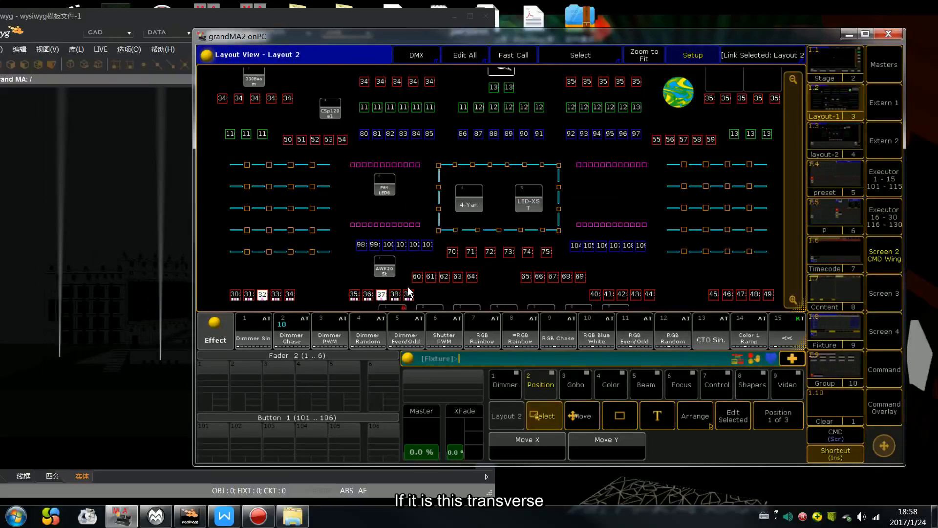
Step: Leave layout setup mode and select the horizontal rows 330Beam 1 to 5 and 6 to 10 together
scroll(341, 260, "down", 3)
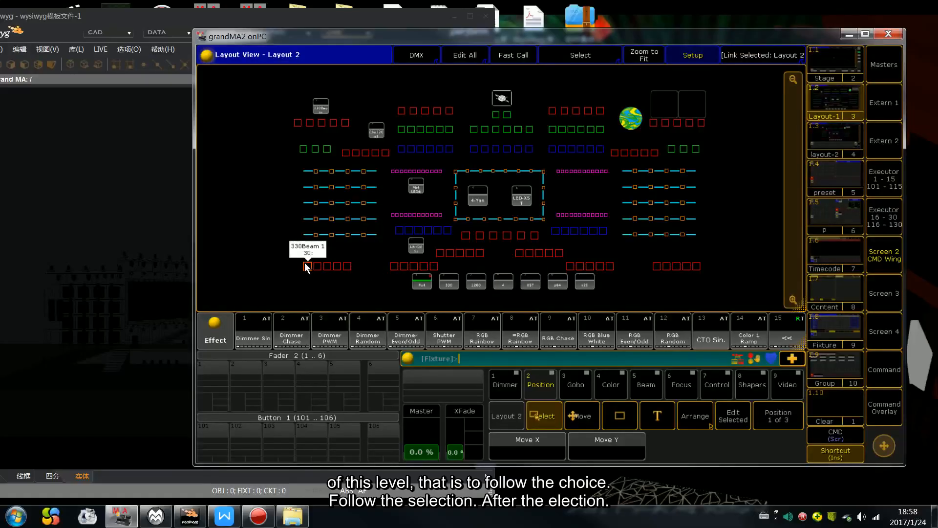
left_click_drag(286, 254, 447, 272)
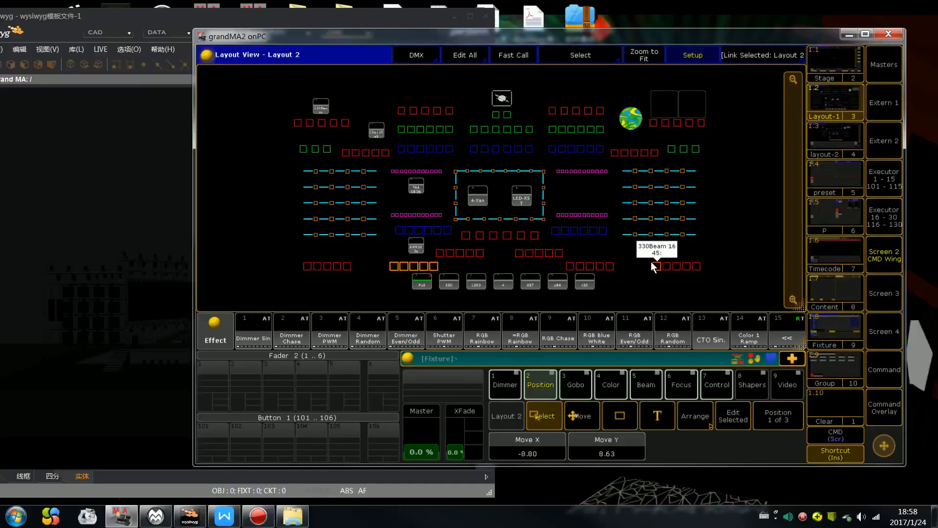
left_click(691, 55)
left_click_drag(290, 257, 458, 273)
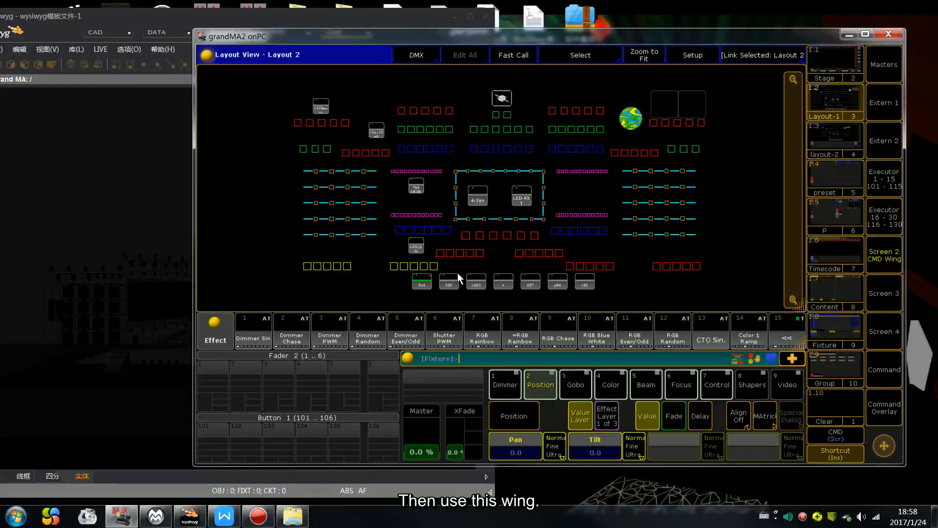
Step: Run effect 2 Dimmer Chase on both selected rows, check its wings setting in the effect editor, and clear the programmer
left_click(289, 335)
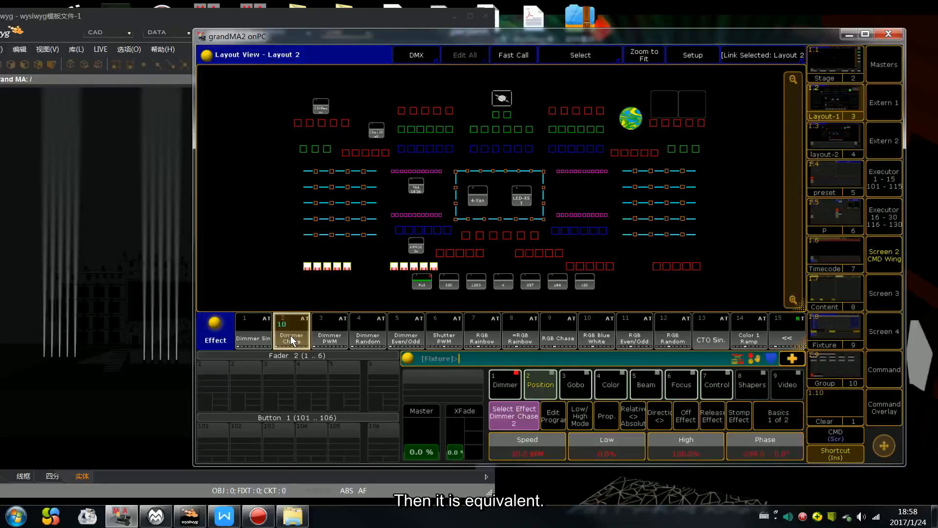
right_click(299, 336)
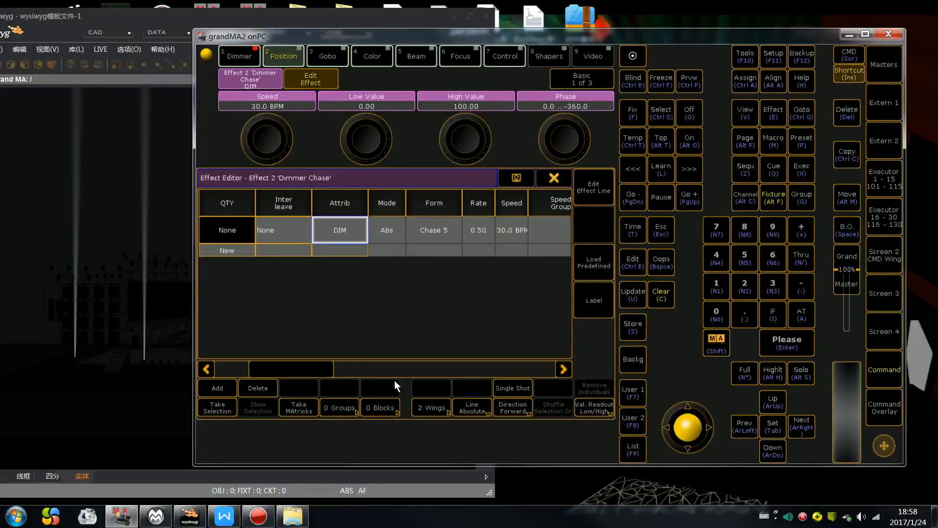
left_click(556, 181)
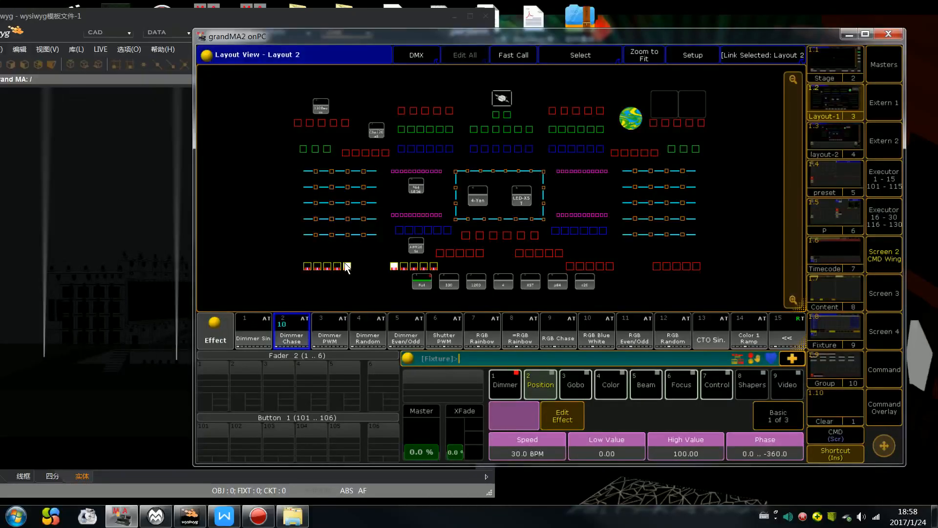
key("Escape")
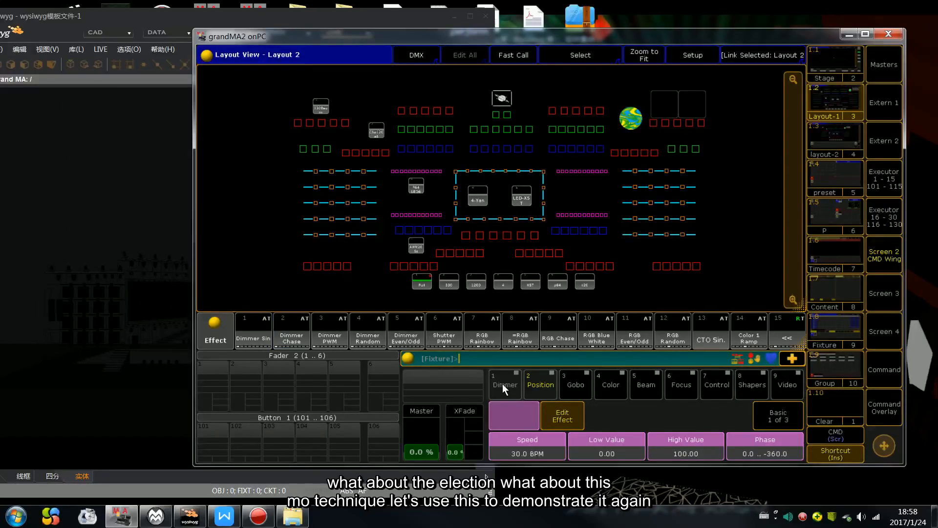
Step: Select the five fixtures 50 to 54 in the layout, set Dim to 100 and tilt them forward to 43.3
left_click(503, 384)
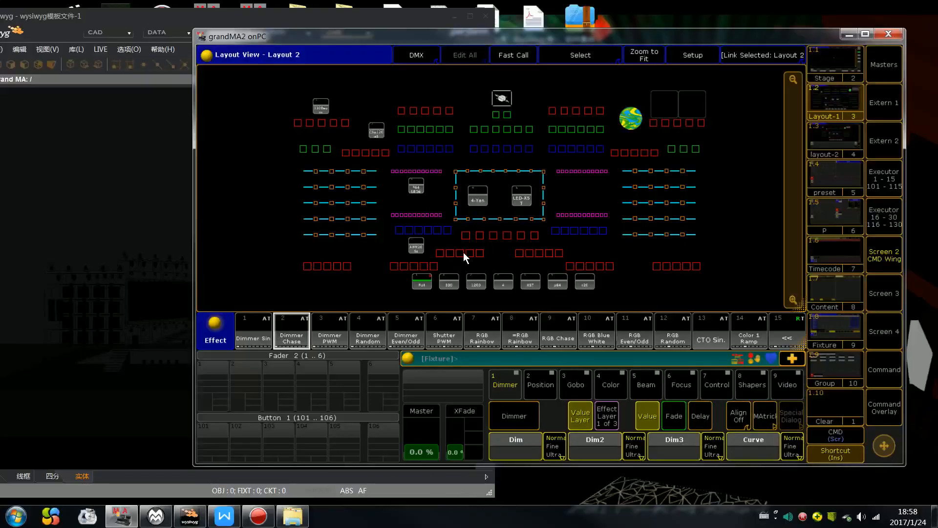
left_click_drag(344, 148, 401, 160)
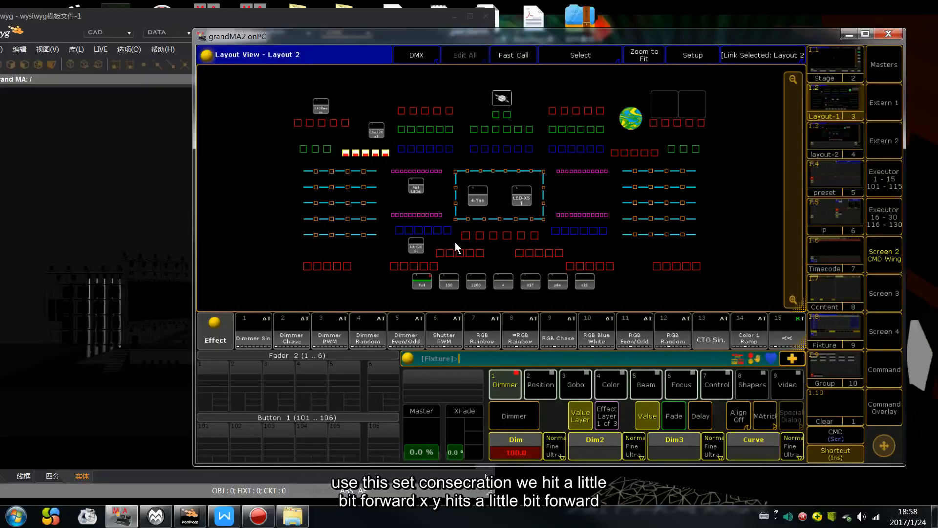
key("ctrl+2")
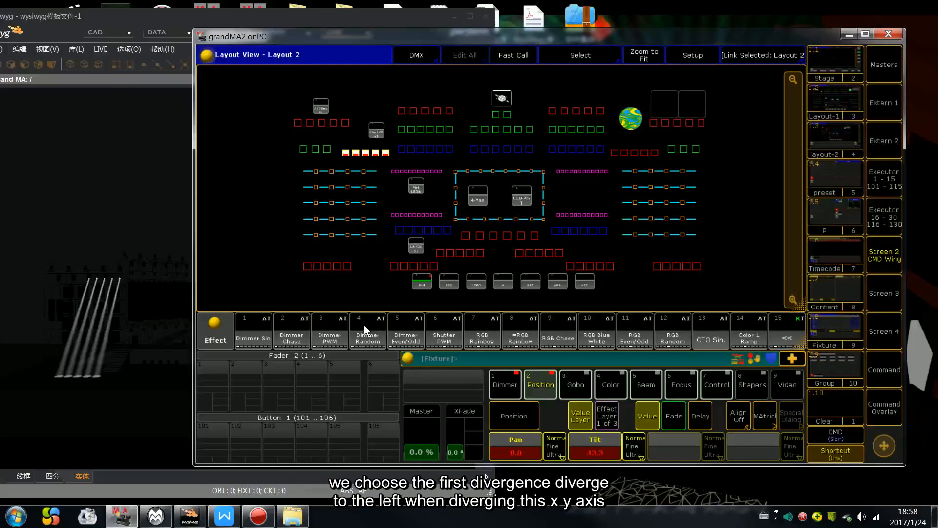
Step: Set Align to < and fan the Pan of fixtures 50 to 54 outward to 51.3, and also in the opposite direction
left_click(739, 416)
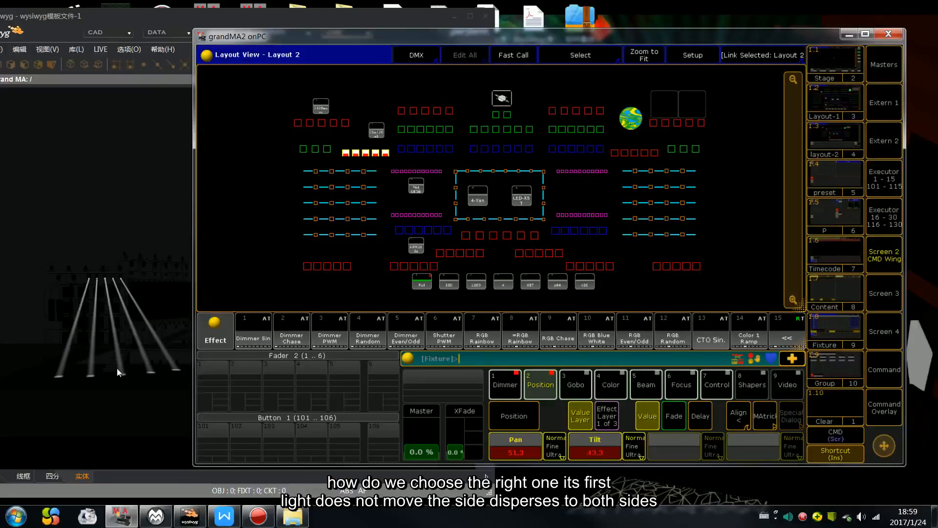
scroll(518, 443, "down", 15)
scroll(518, 444, "up", 15)
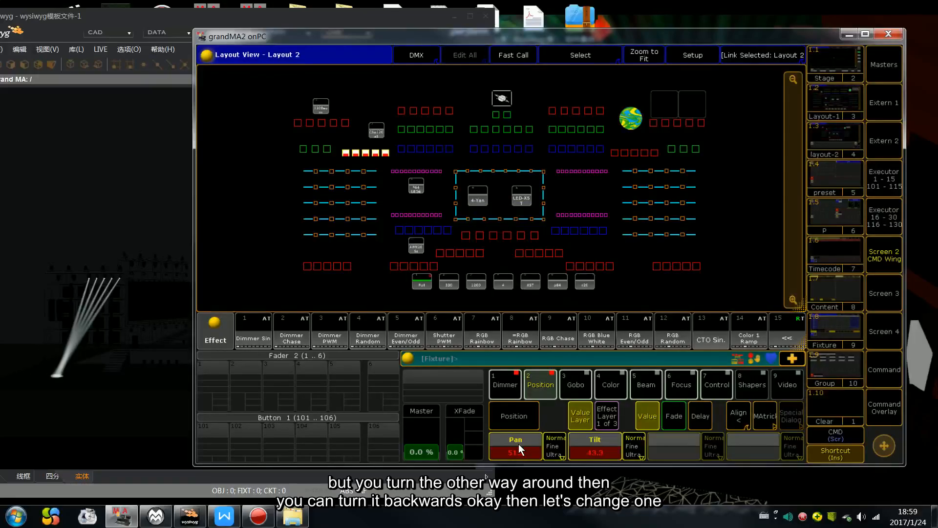
Step: Reset the Pan of fixtures 50 to 54 to 0 and switch the alignment mode to Align >
left_click(519, 444)
type("0")
key("Return")
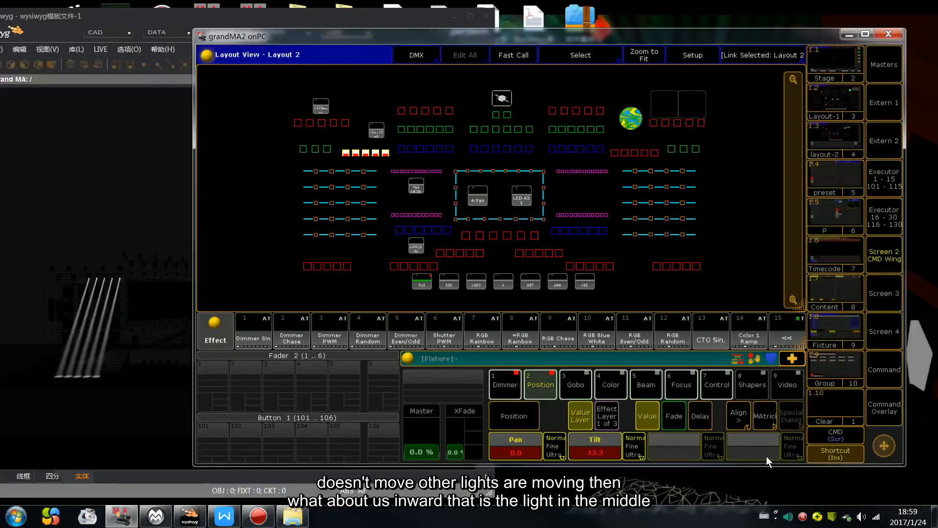
Step: Fan the Pan of fixtures 50 to 54 with Align ><, and with Align <> up to 21.6
left_click(742, 421)
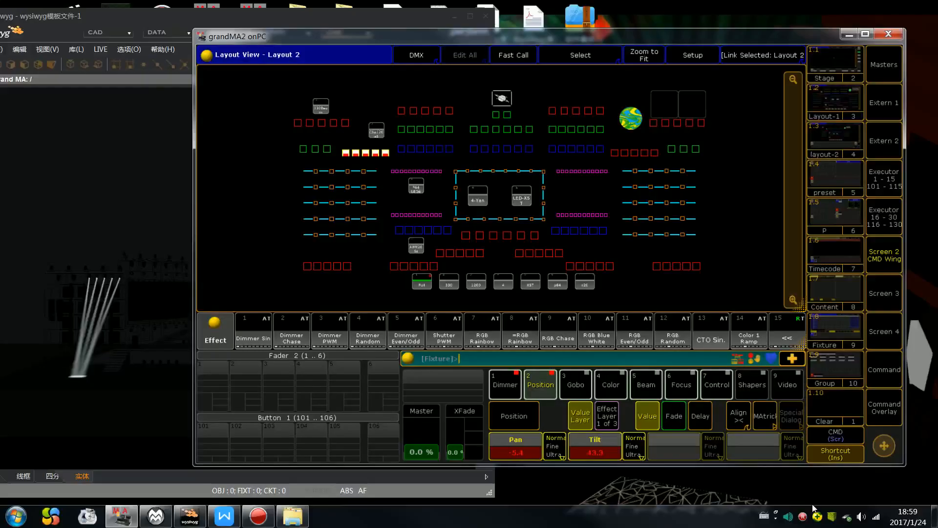
left_click(735, 424)
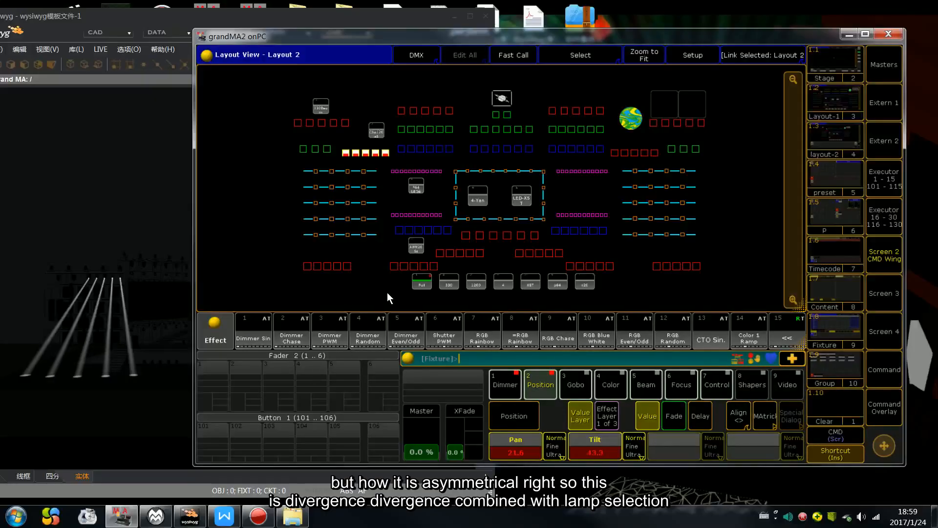
Step: Clear the fixture selection and all programmer values
key("c")
key("c")
key("c")
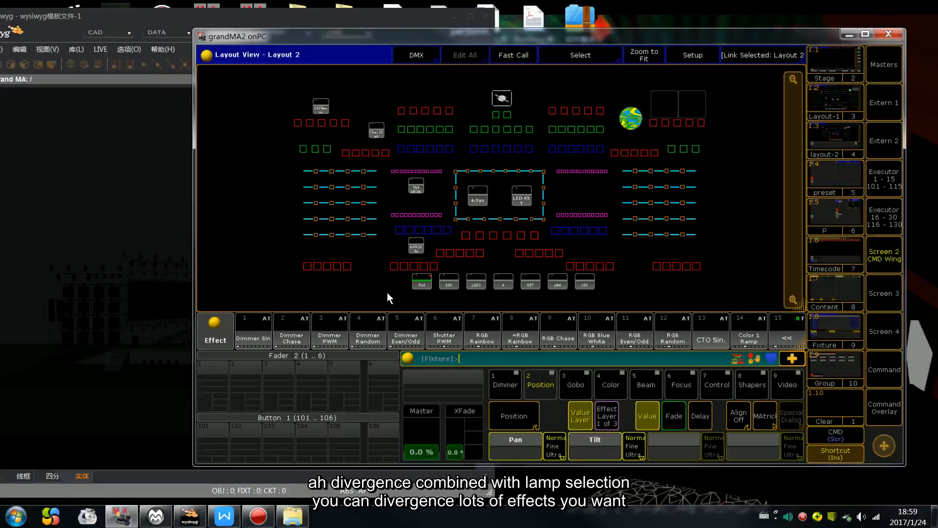